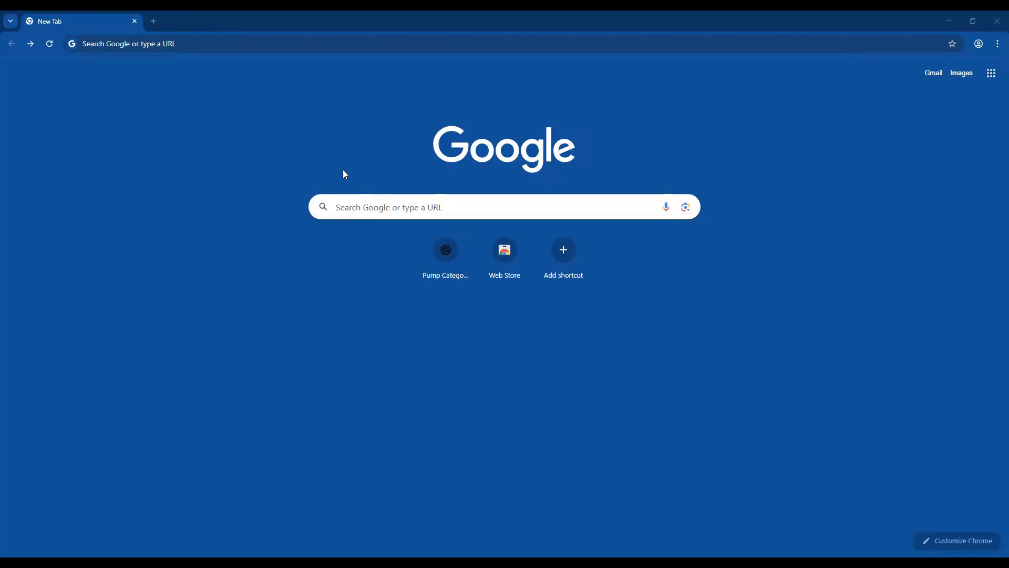
pyautogui.click(371, 194)
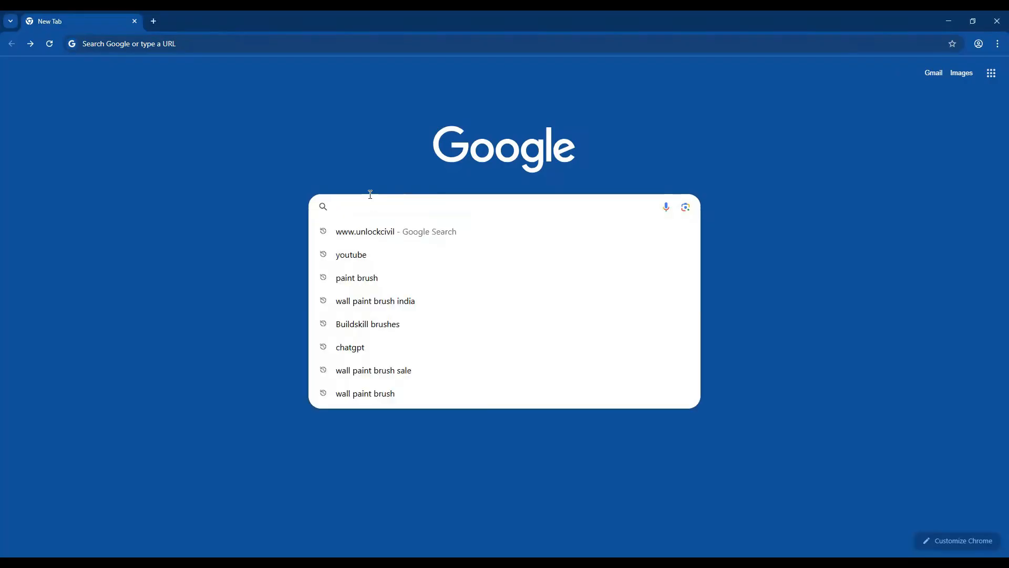
pyautogui.write('www.unlockcivil')
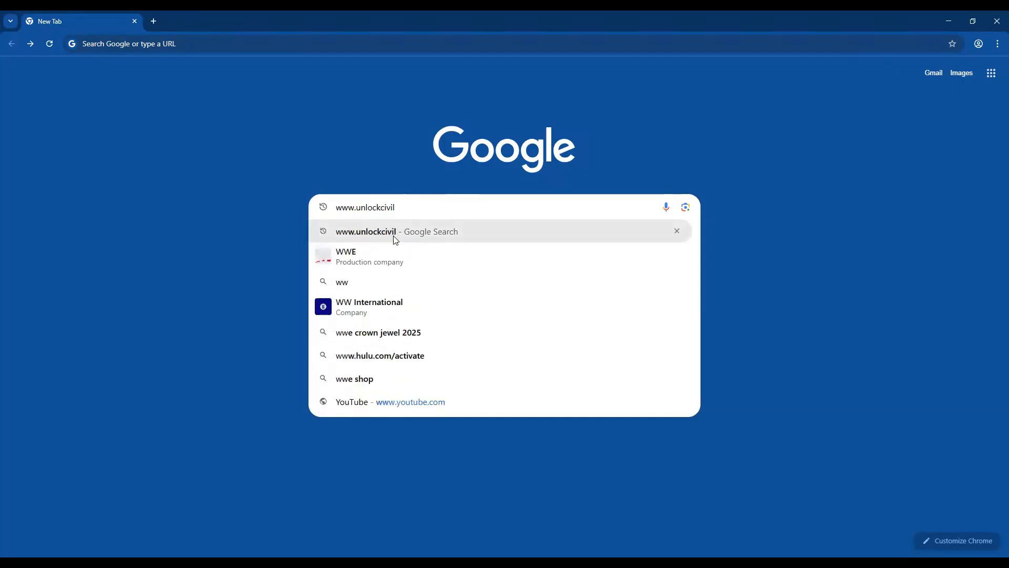
pyautogui.click(394, 234)
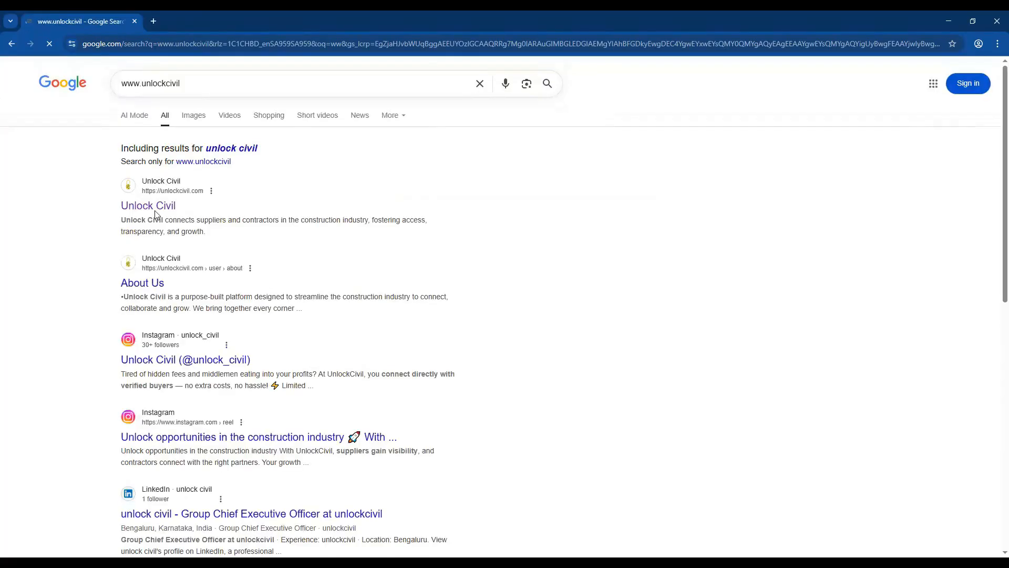
pyautogui.rightClick(160, 206)
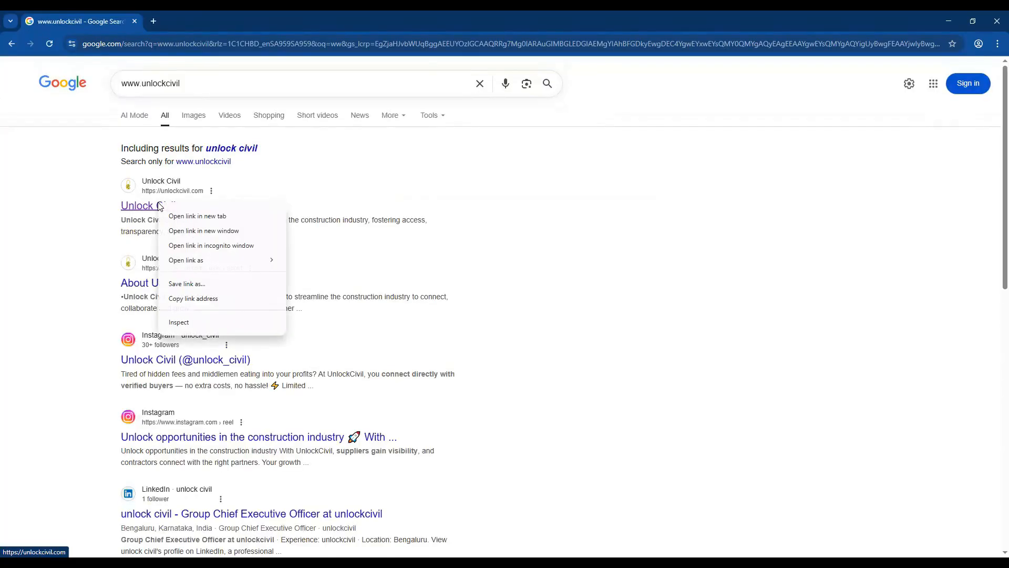
pyautogui.click(176, 213)
pyautogui.click(181, 22)
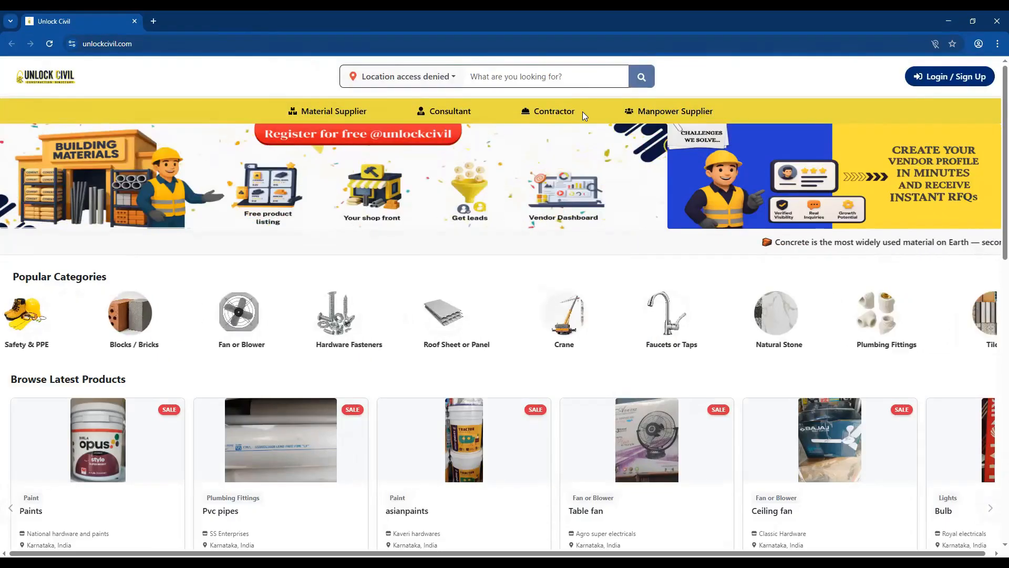
# Open vendor registration and enter first name 'UC' and last name 'Trade'.
pyautogui.click(933, 78)
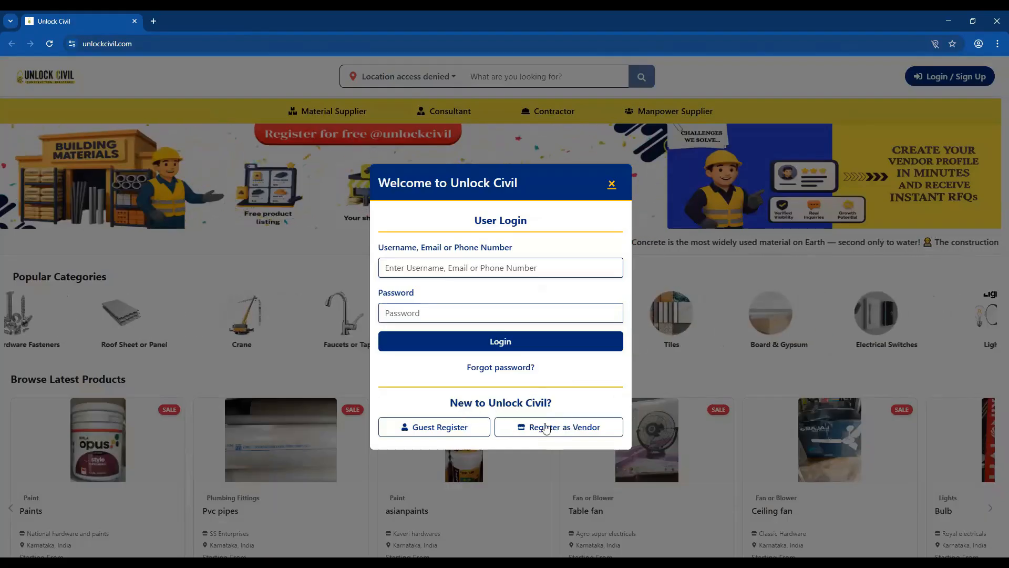
pyautogui.click(567, 426)
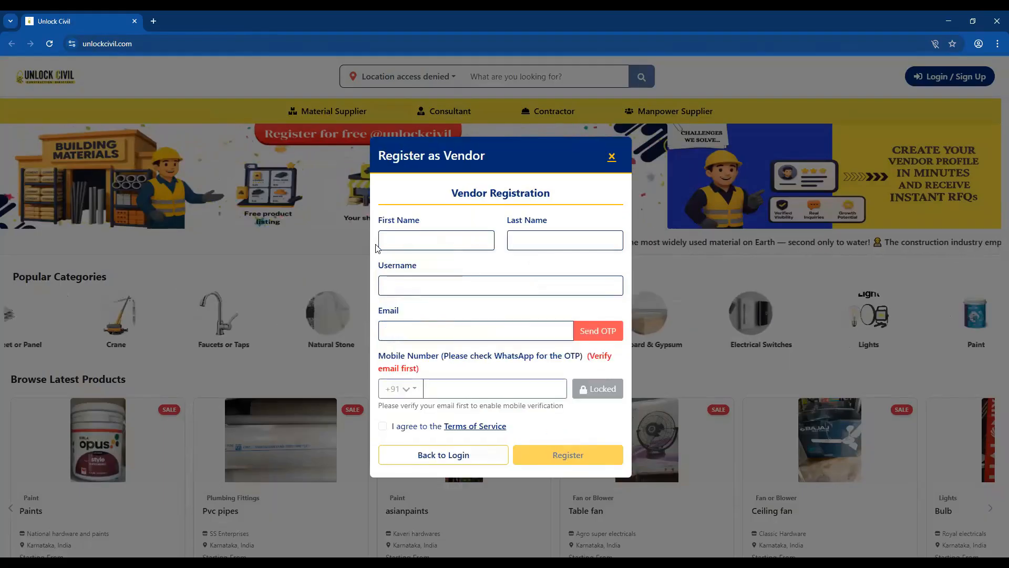
pyautogui.click(421, 241)
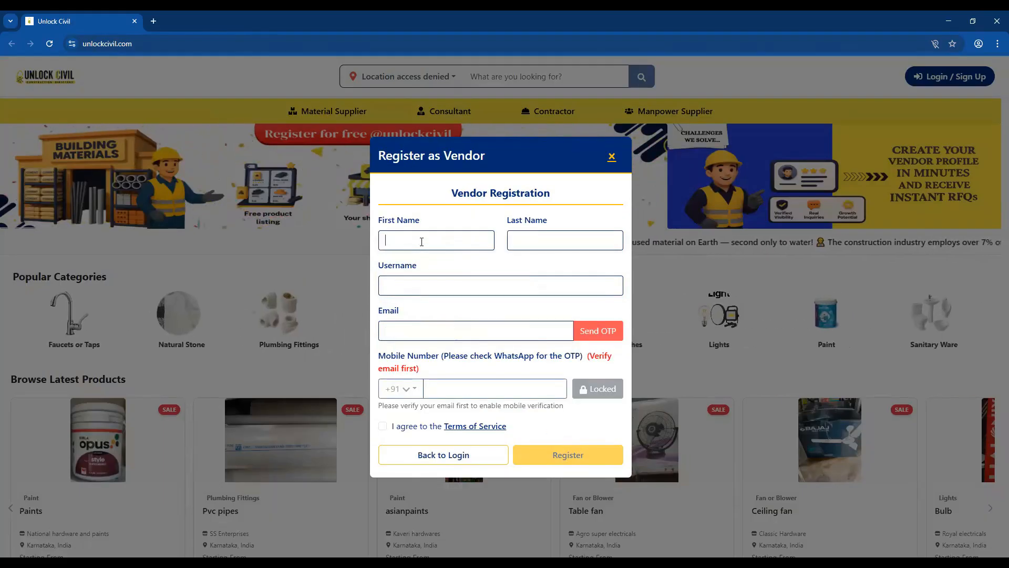
pyautogui.write('UC')
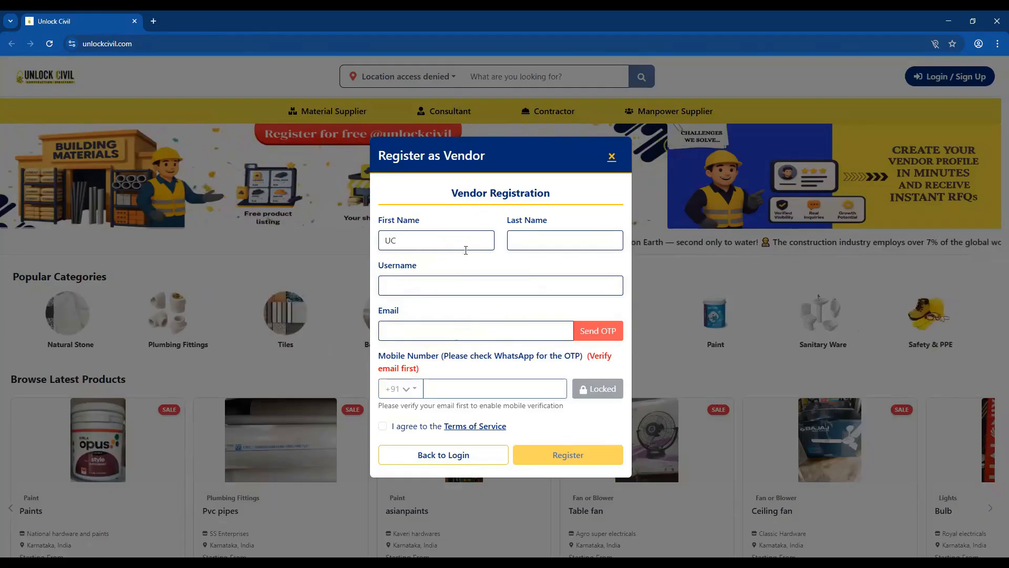
pyautogui.click(570, 243)
pyautogui.write('Trade')
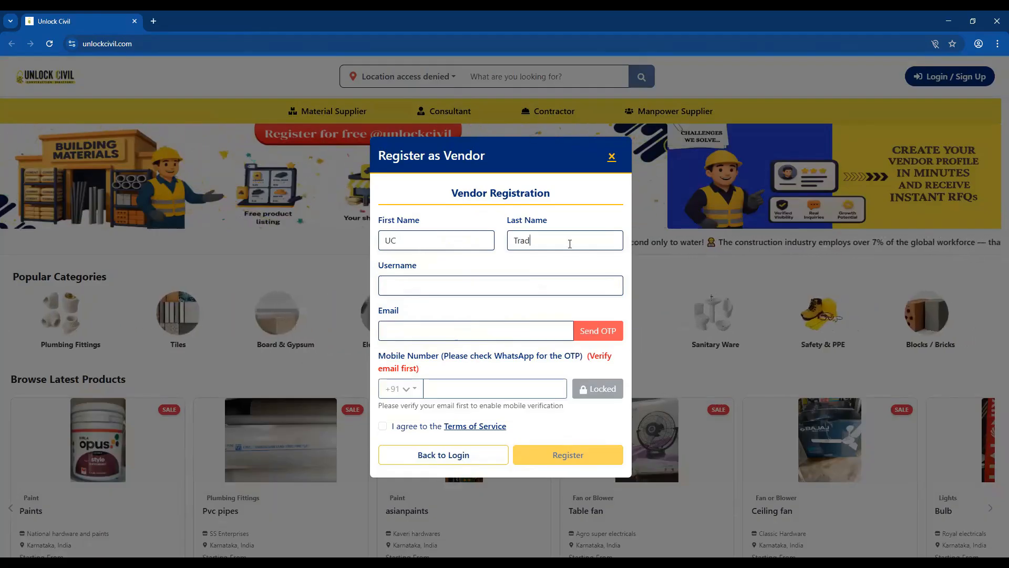
# Enter username 'uctrader' and the business e-mail address, then request the e-mail OTP.
pyautogui.click(452, 281)
pyautogui.write('uc')
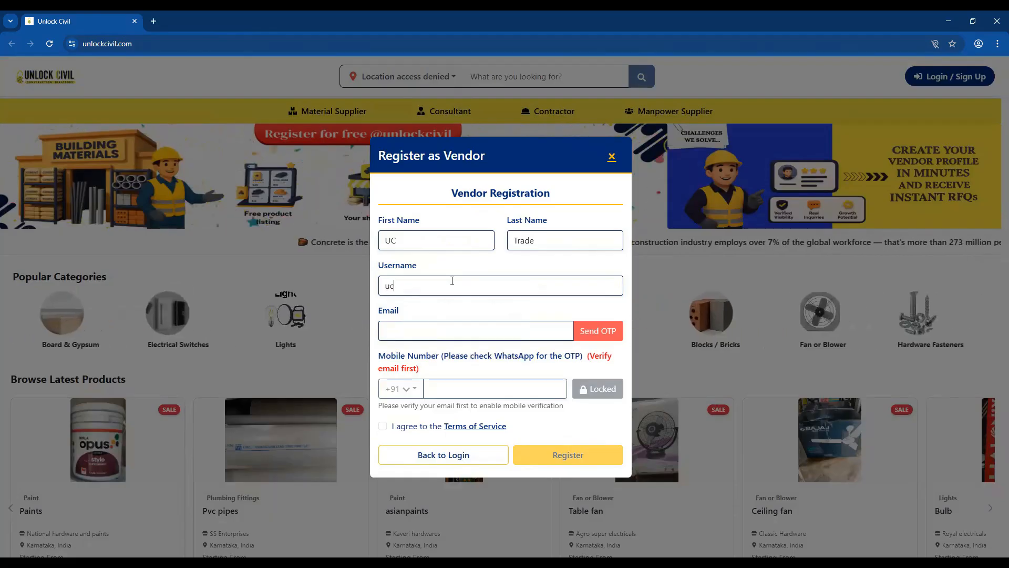
pyautogui.write('trader')
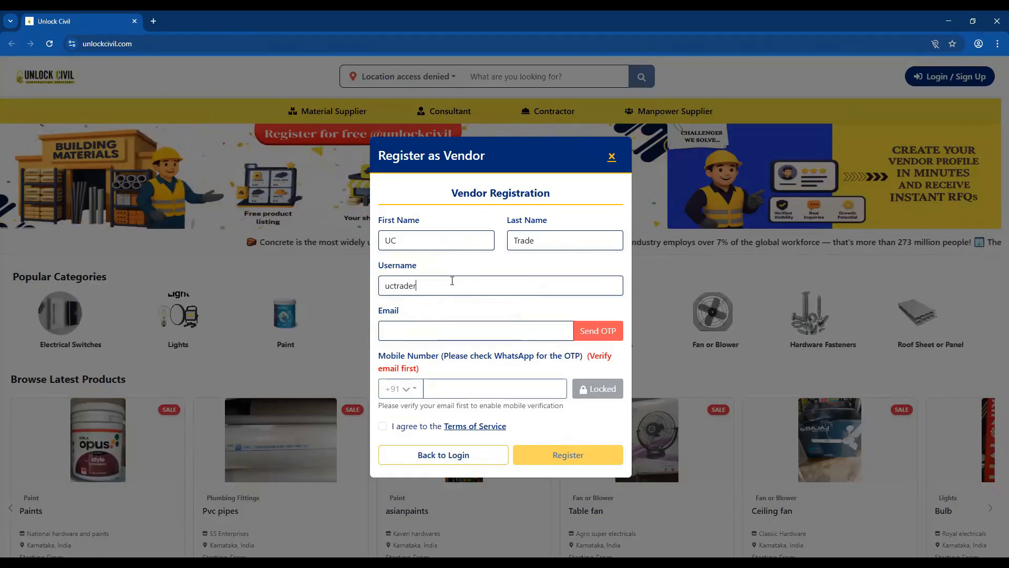
pyautogui.click(440, 329)
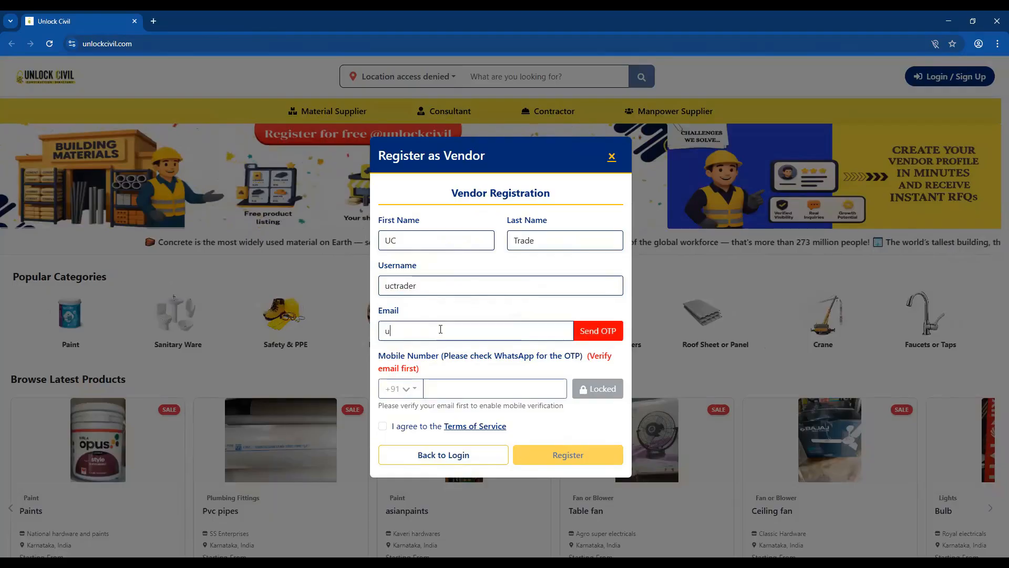
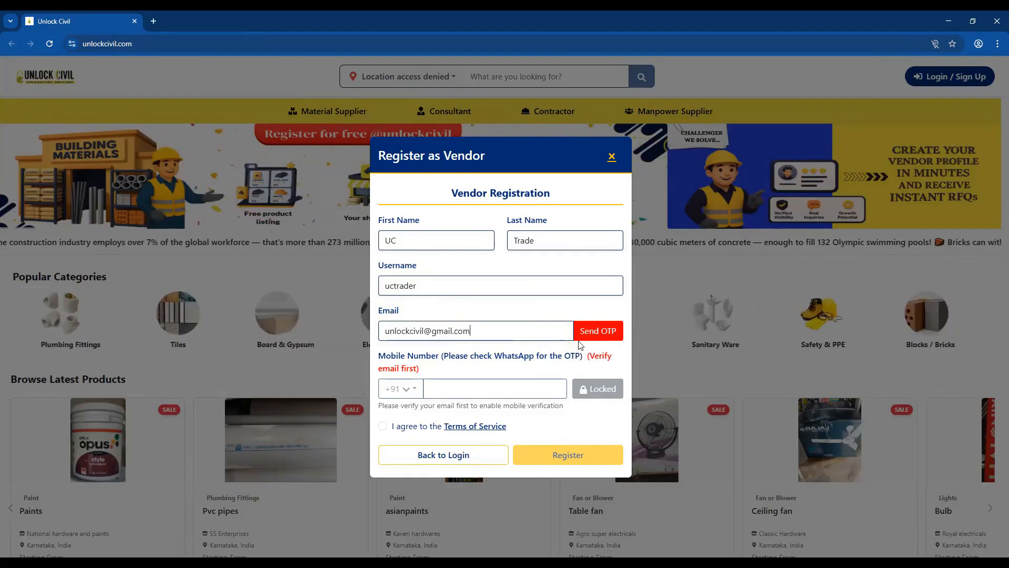
pyautogui.click(603, 337)
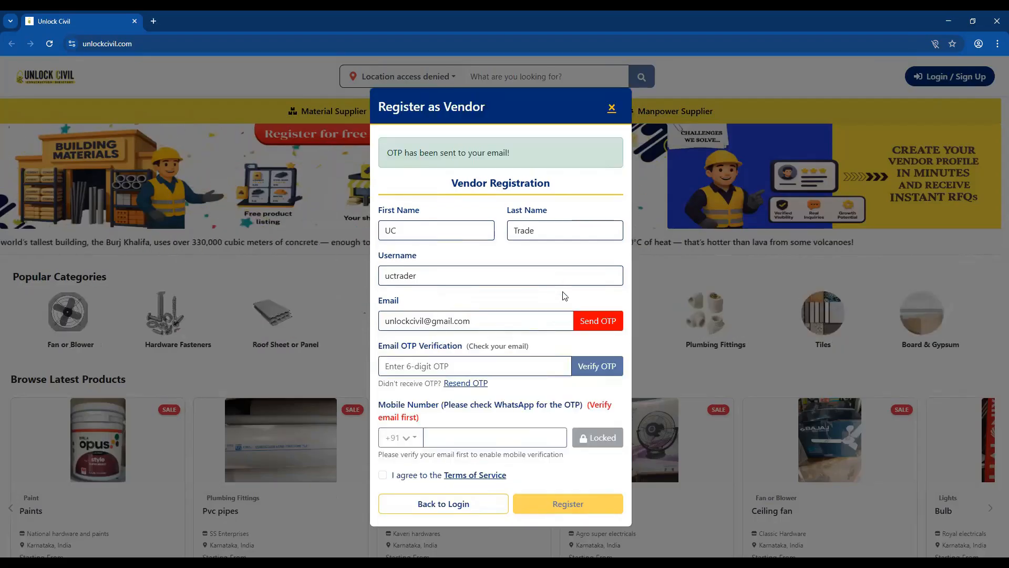
# Enter the 6-digit code received by e-mail and verify it.
pyautogui.click(416, 369)
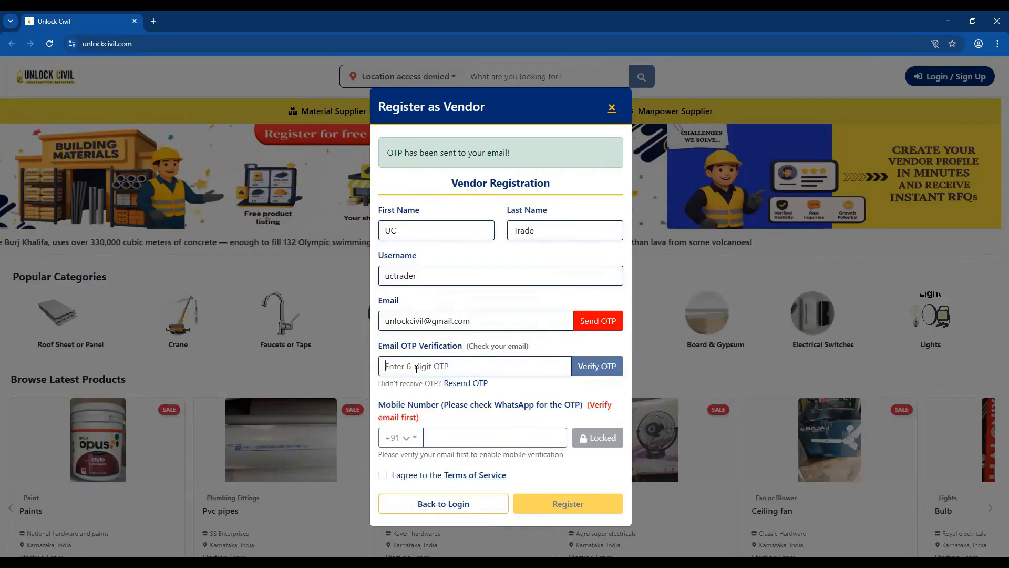
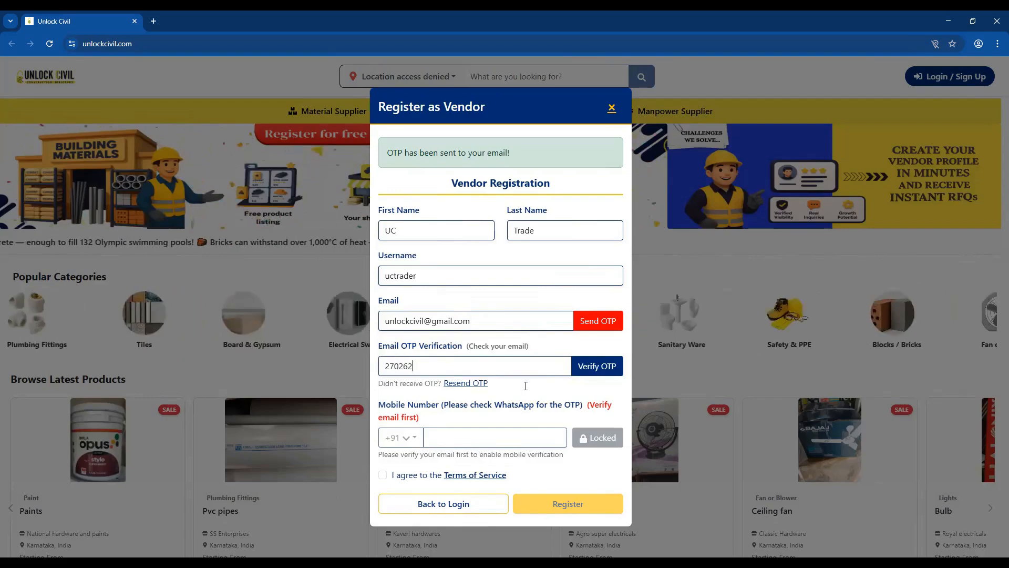
pyautogui.click(602, 370)
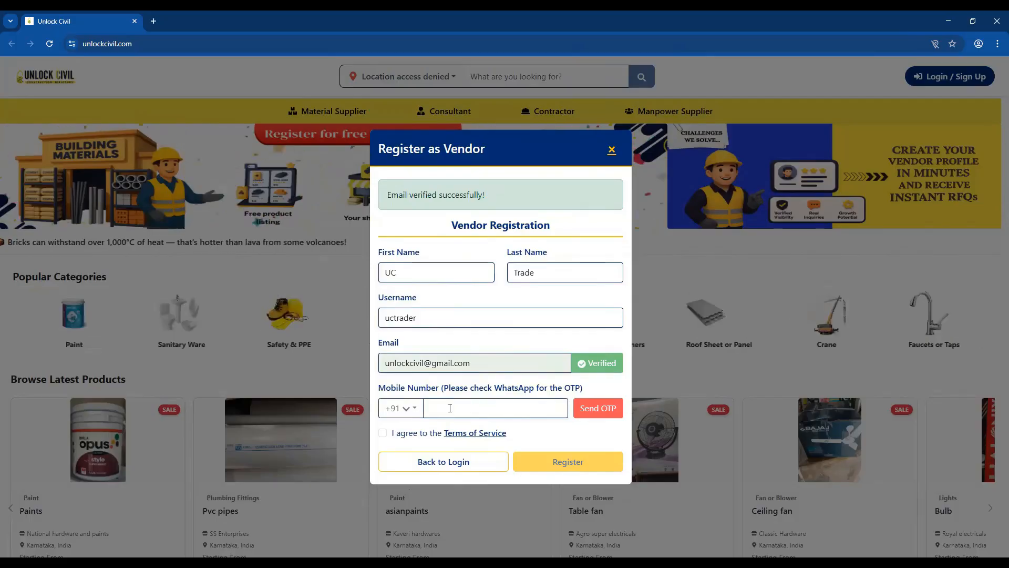
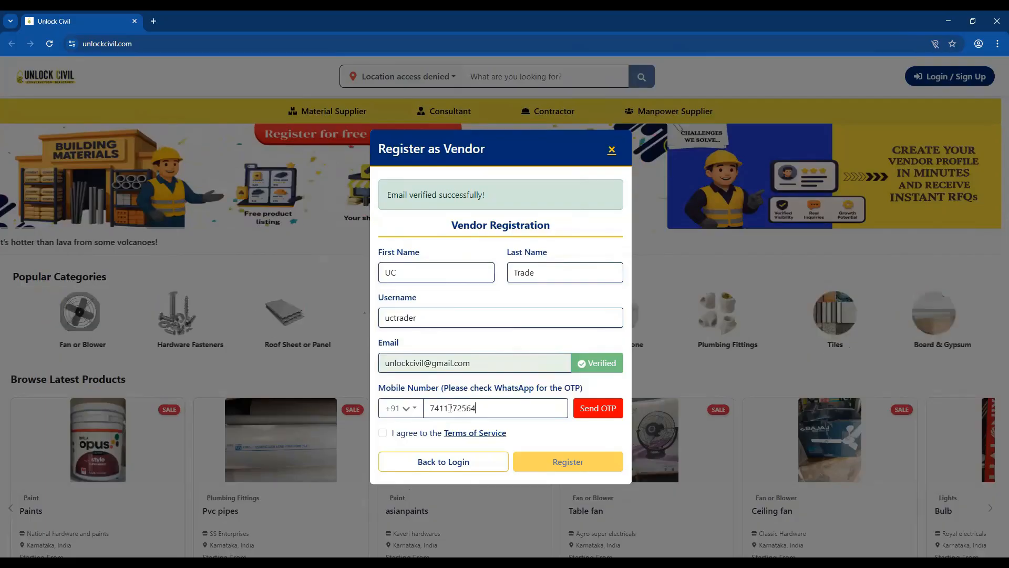
# Enter the vendor's mobile number, request its OTP, and verify it with the received code.
pyautogui.click(585, 416)
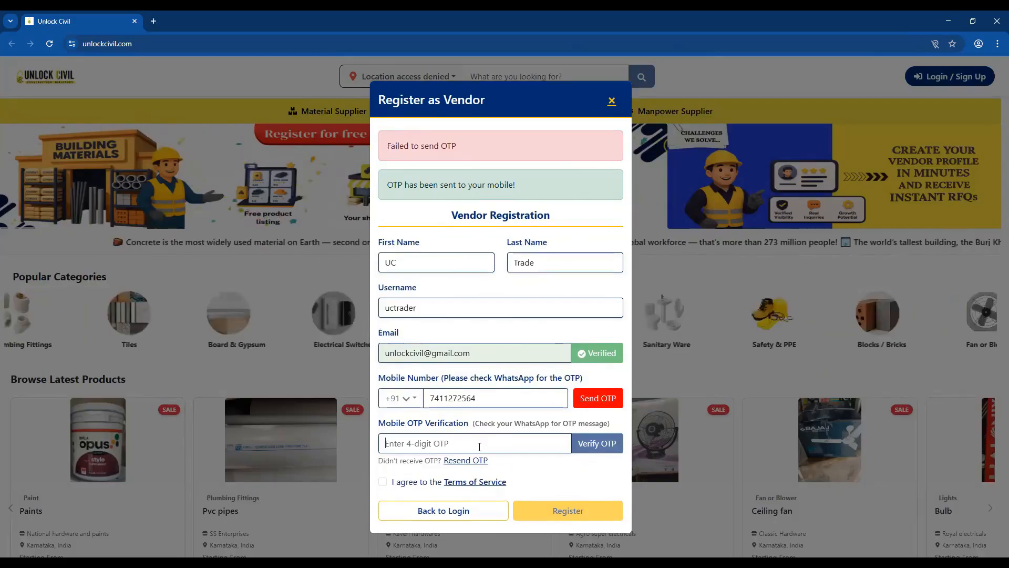
pyautogui.click(480, 447)
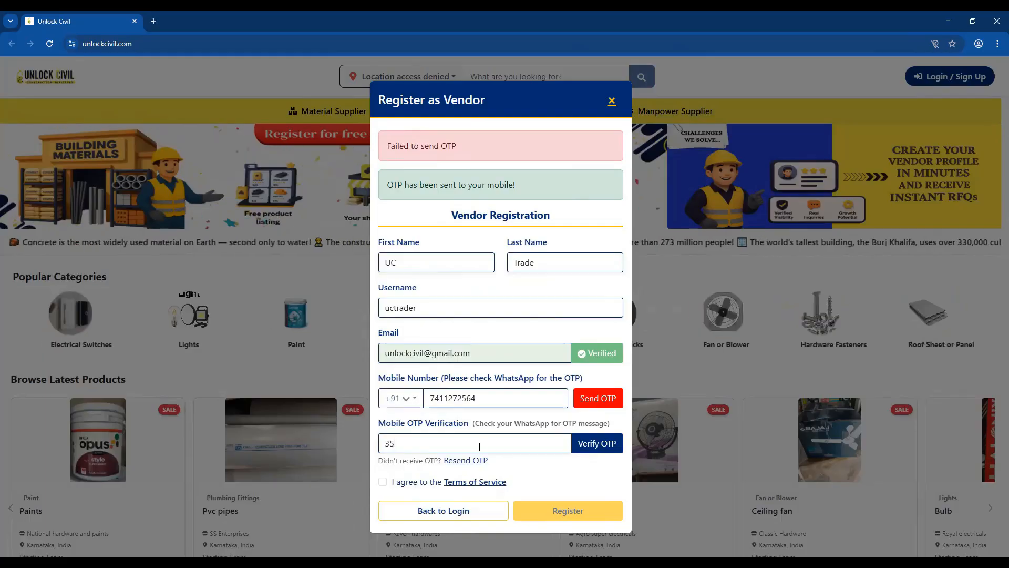
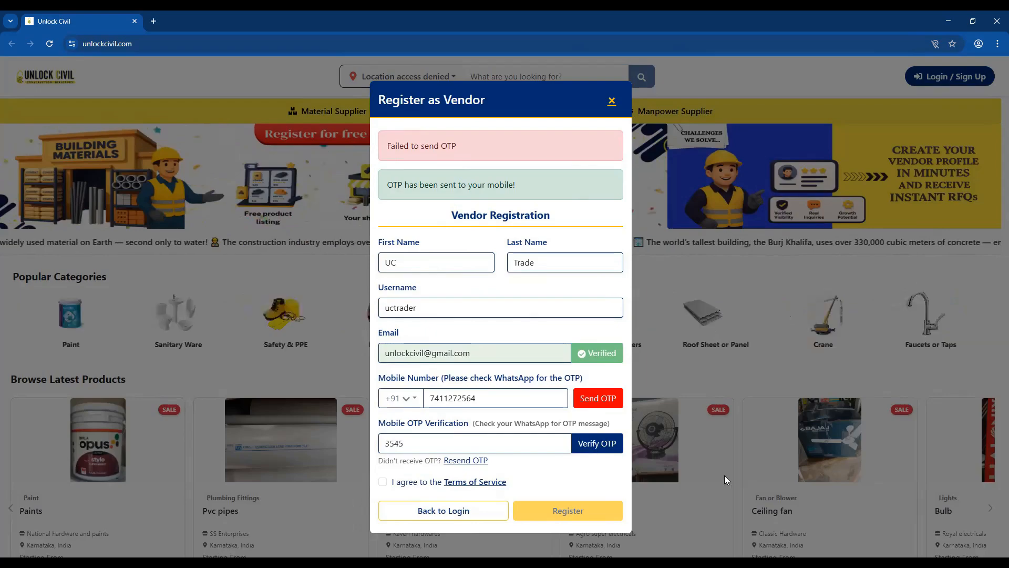
pyautogui.click(597, 443)
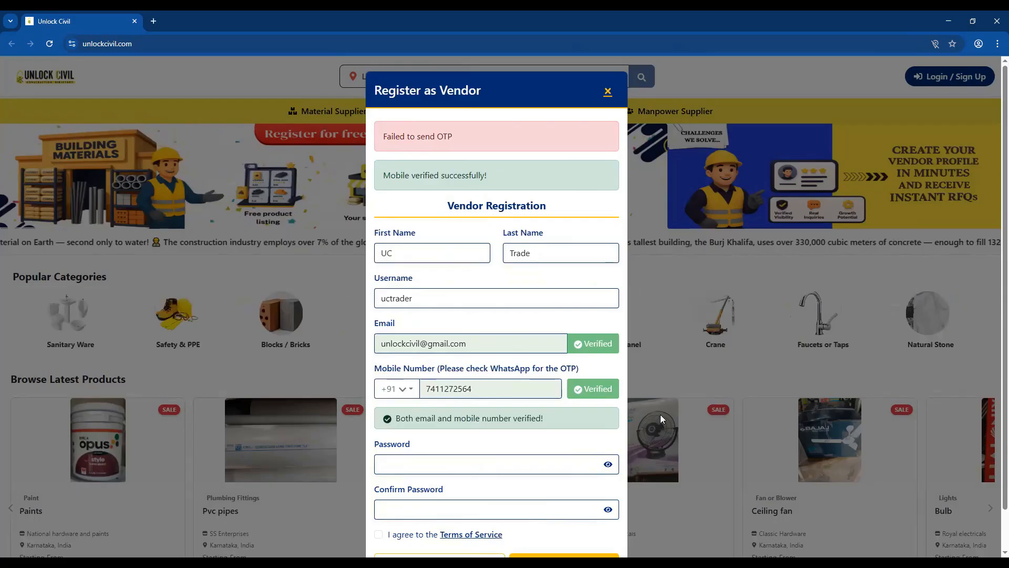
# Enter the account password twice, tick 'I agree to the Terms of Service', and register.
pyautogui.scroll(-1, 660, 414)
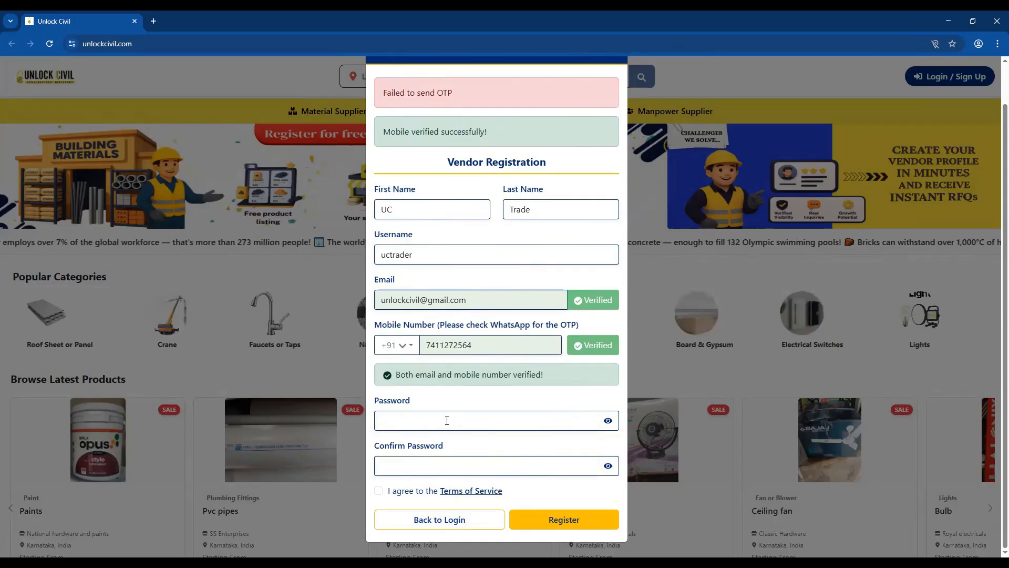
pyautogui.write('•')
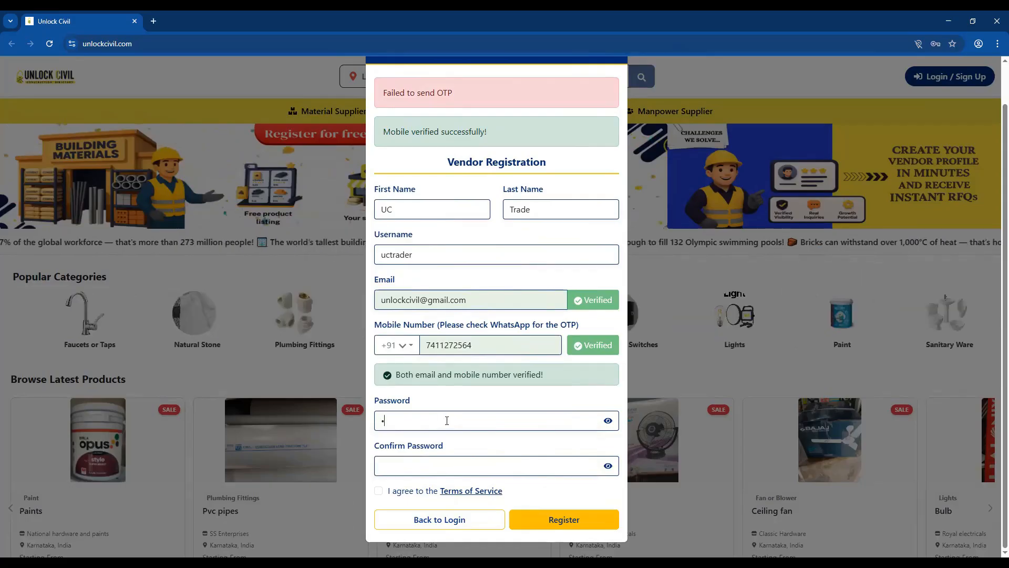
pyautogui.write('•••••')
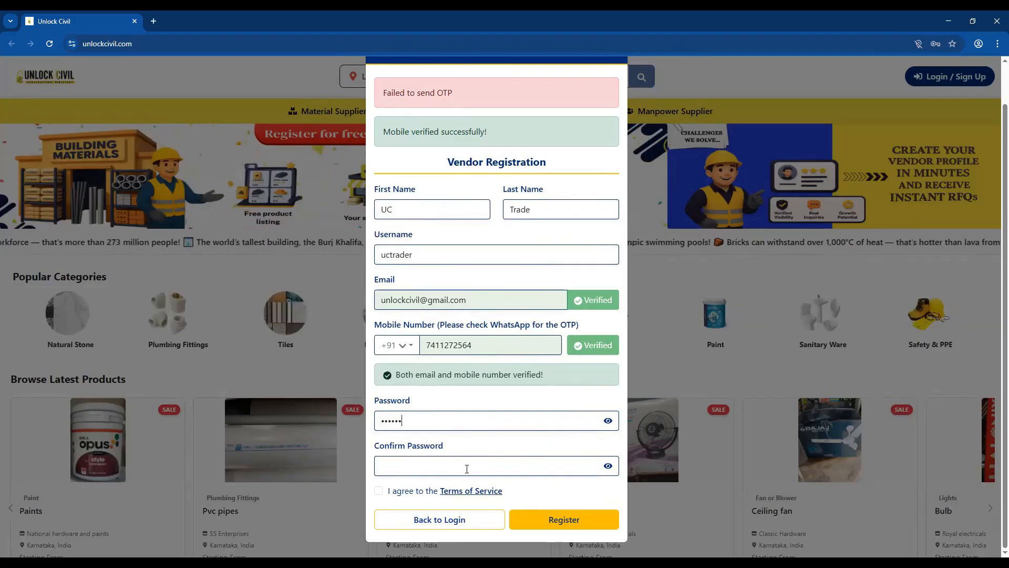
pyautogui.click(467, 468)
pyautogui.write('••')
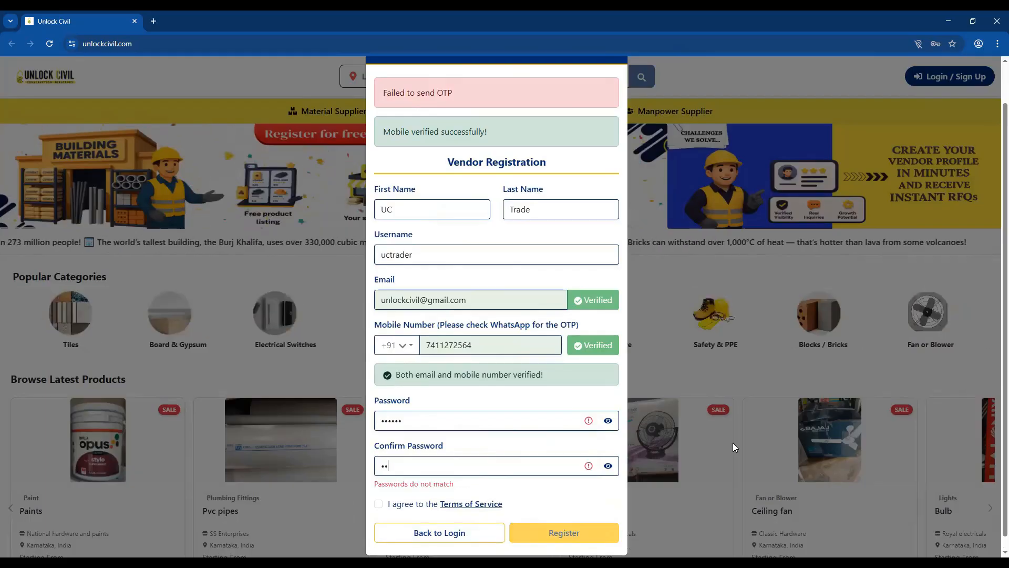
pyautogui.write('•••')
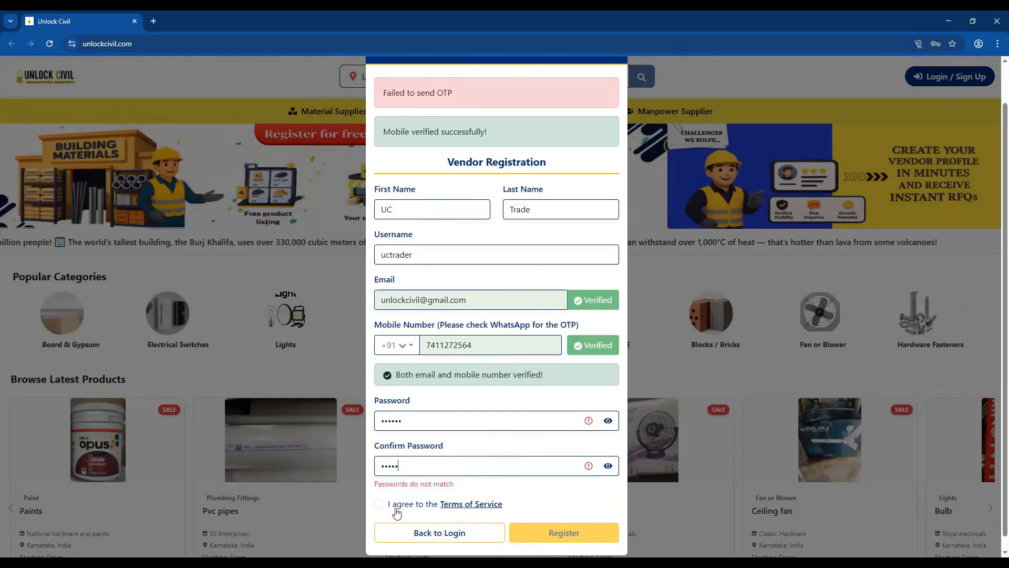
pyautogui.write('•')
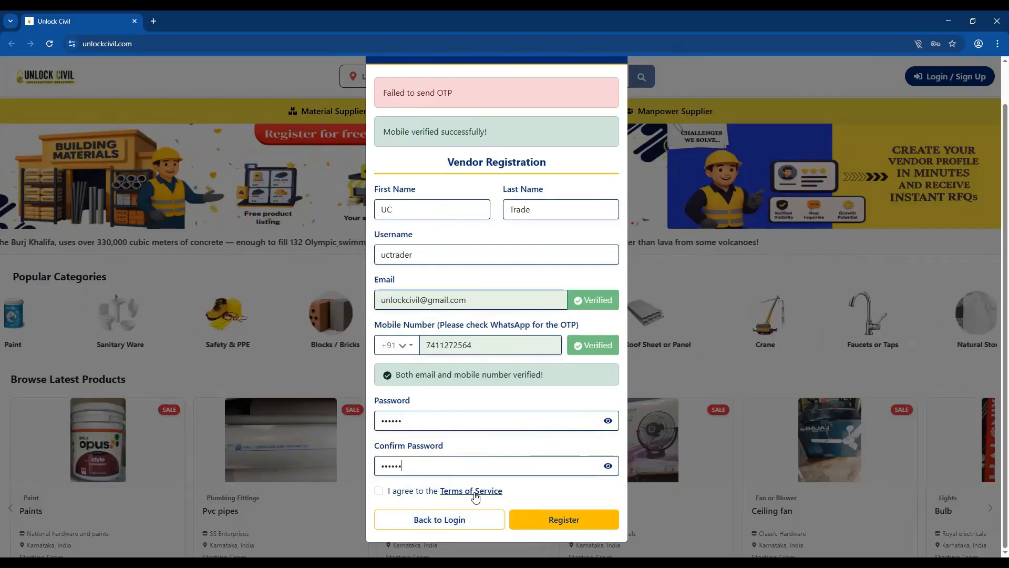
pyautogui.click(378, 491)
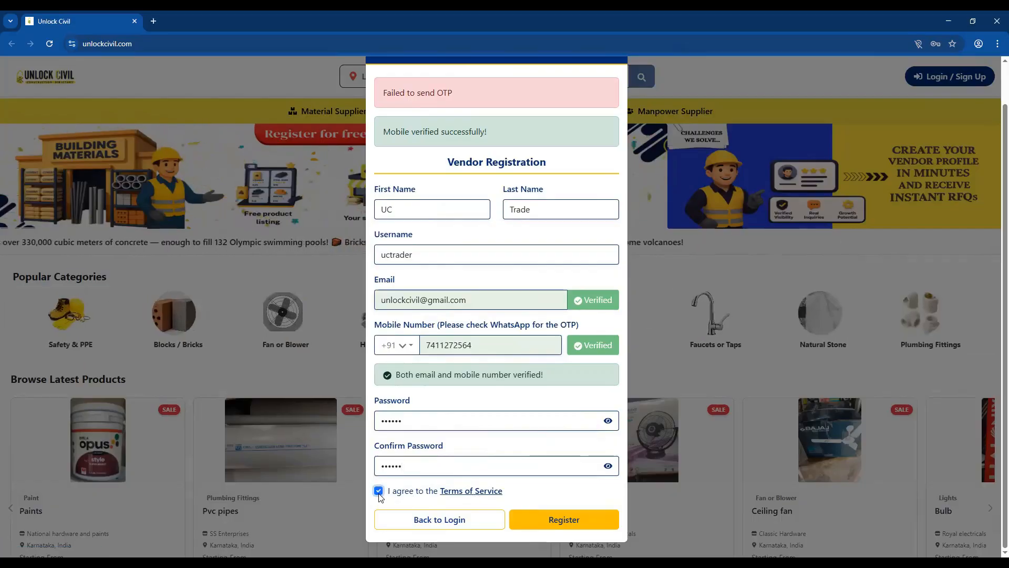
pyautogui.click(564, 516)
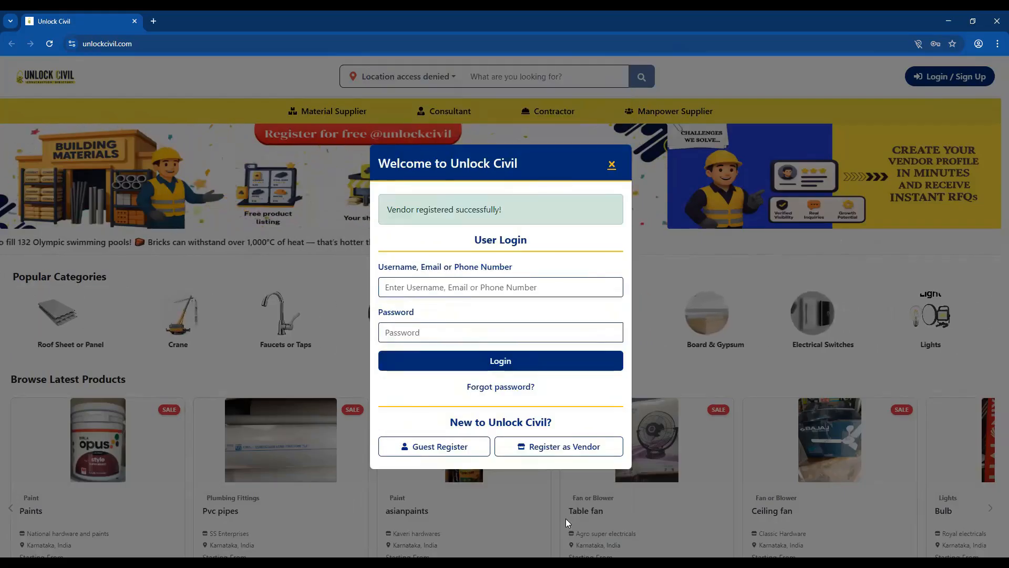
# Log in using the saved registered e-mail from autofill and the account password.
pyautogui.moveTo(387, 214); pyautogui.dragTo(550, 208)
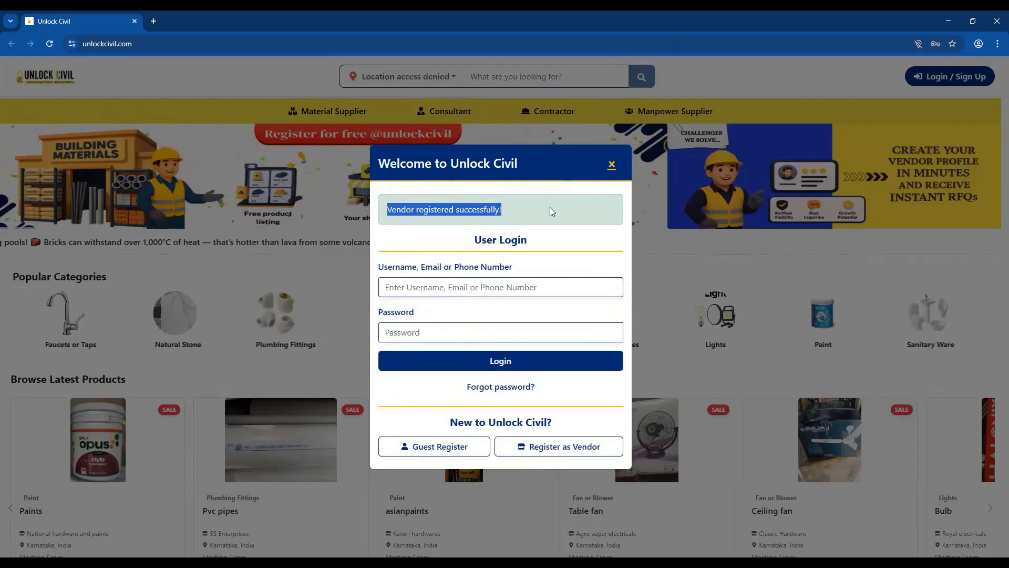
pyautogui.click(492, 290)
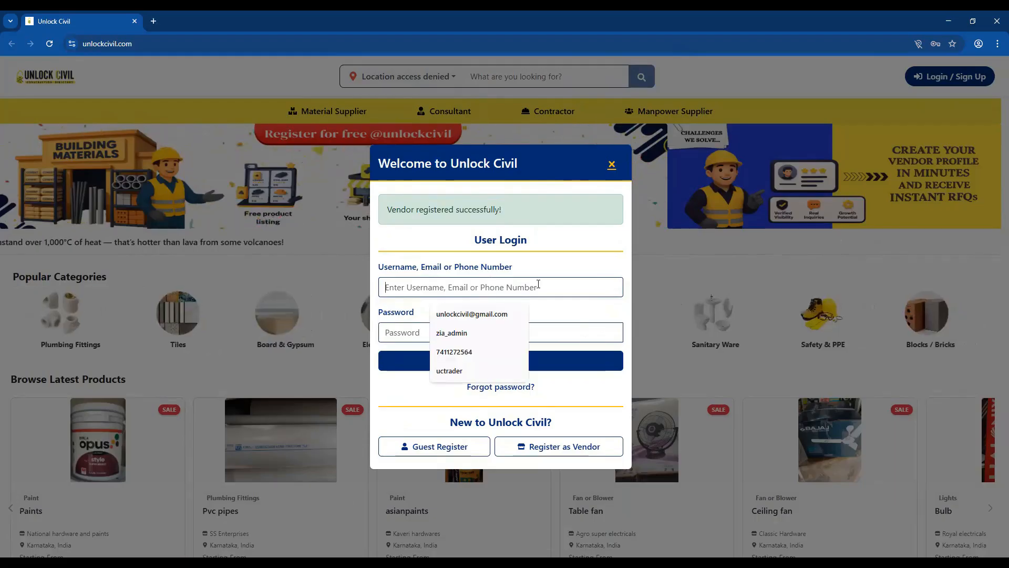
pyautogui.click(578, 261)
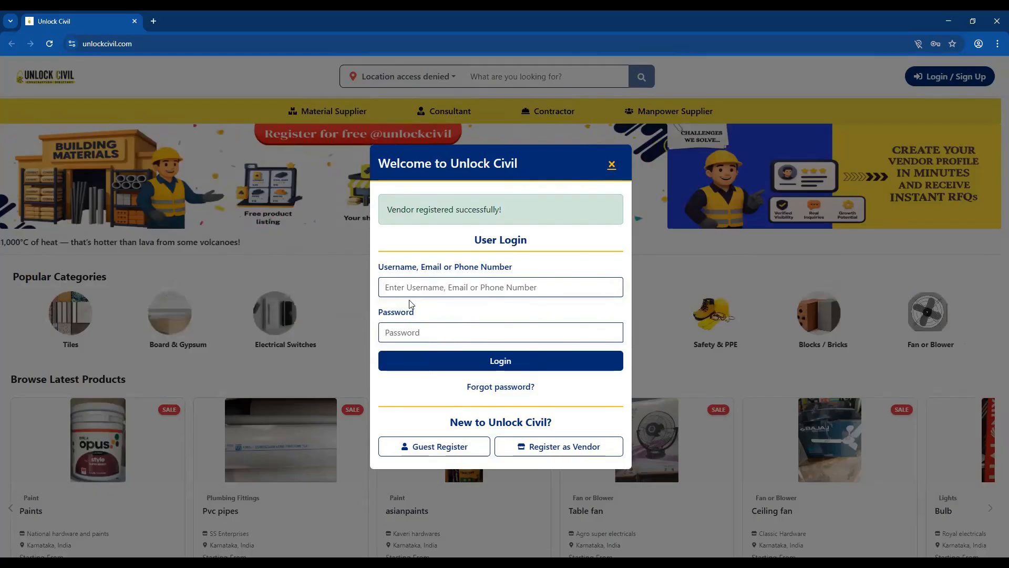
pyautogui.click(422, 285)
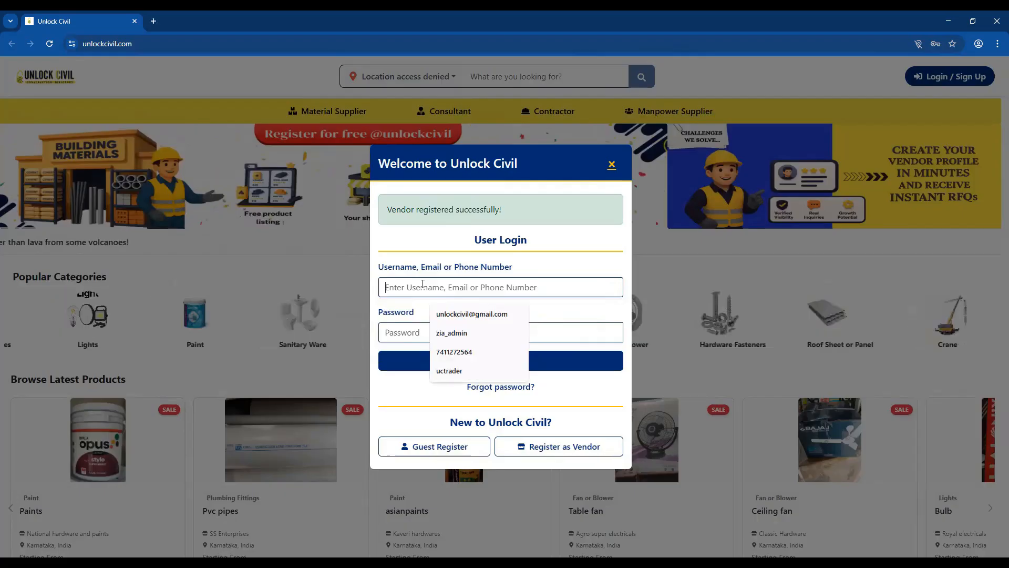
pyautogui.write('unlock')
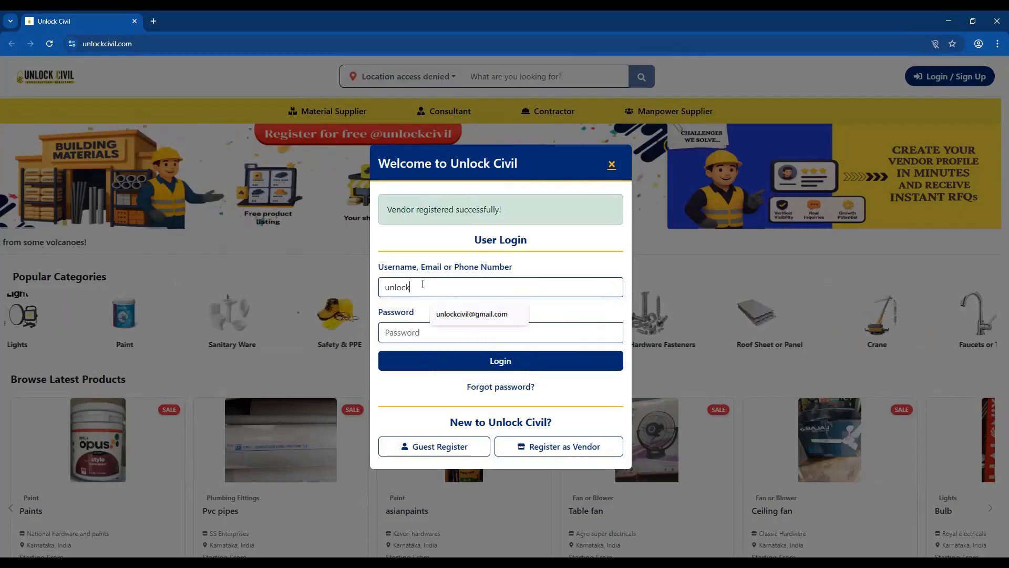
pyautogui.click(453, 315)
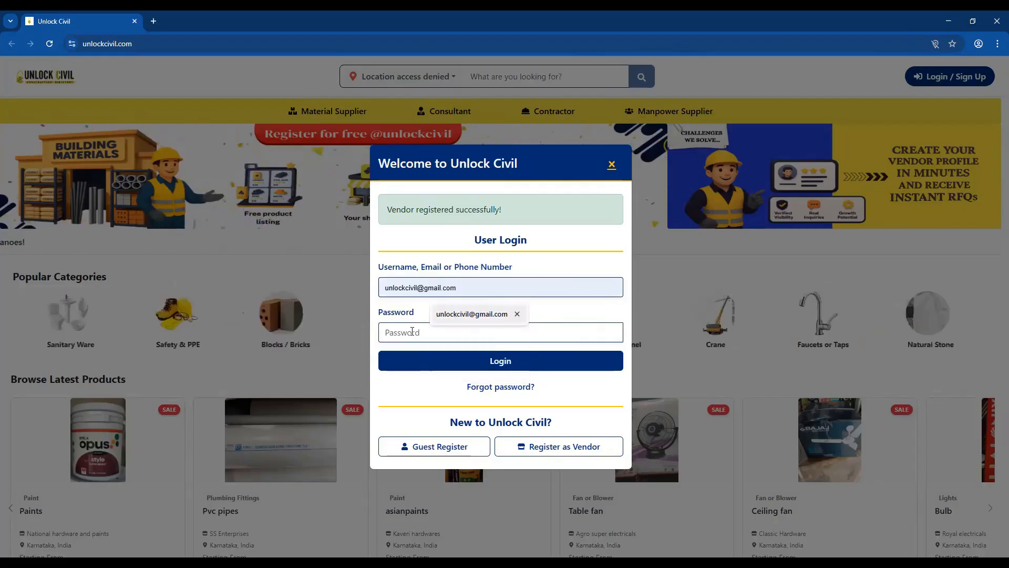
pyautogui.click(398, 336)
pyautogui.write('•••••')
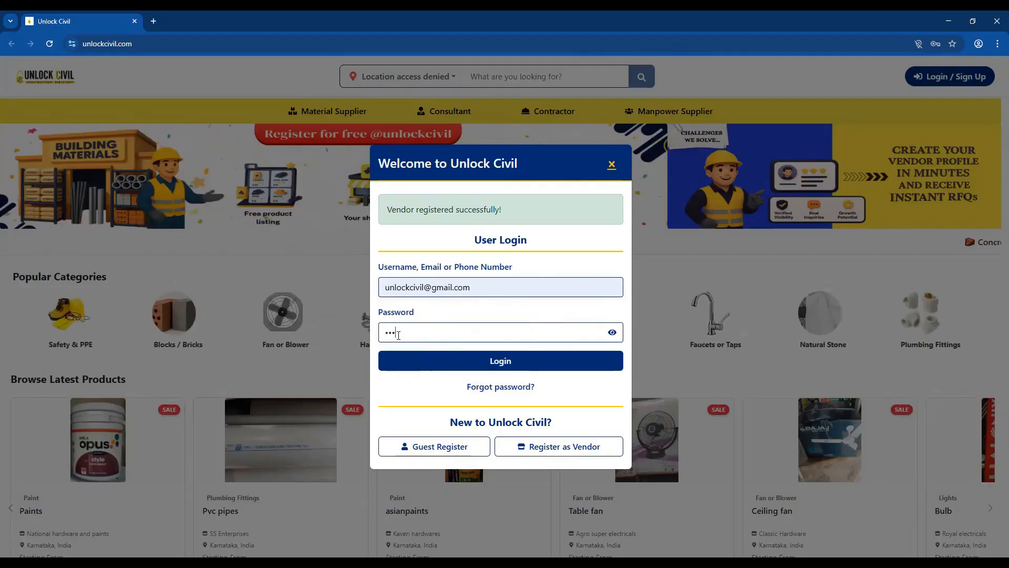
pyautogui.write('•')
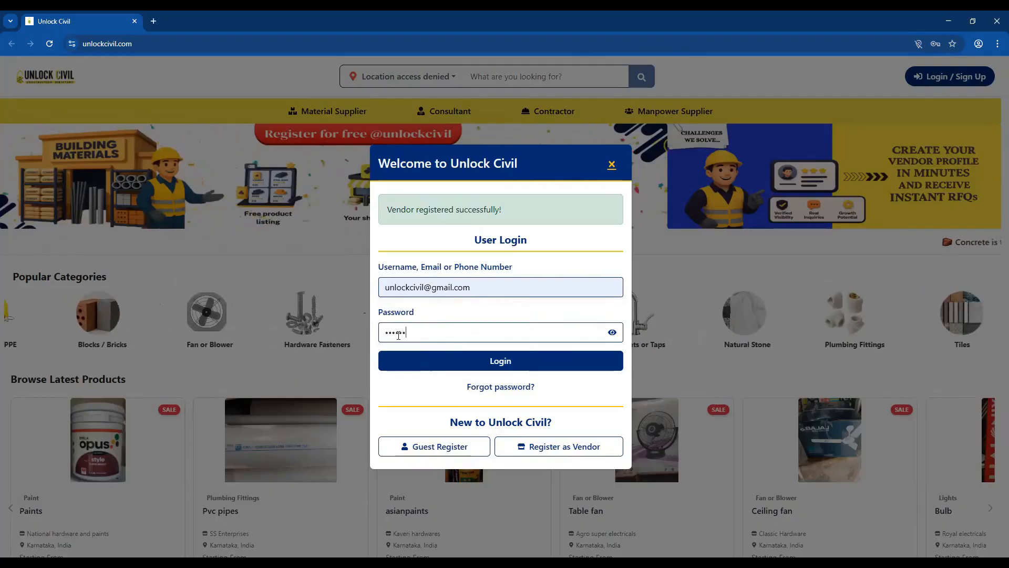
pyautogui.click(444, 367)
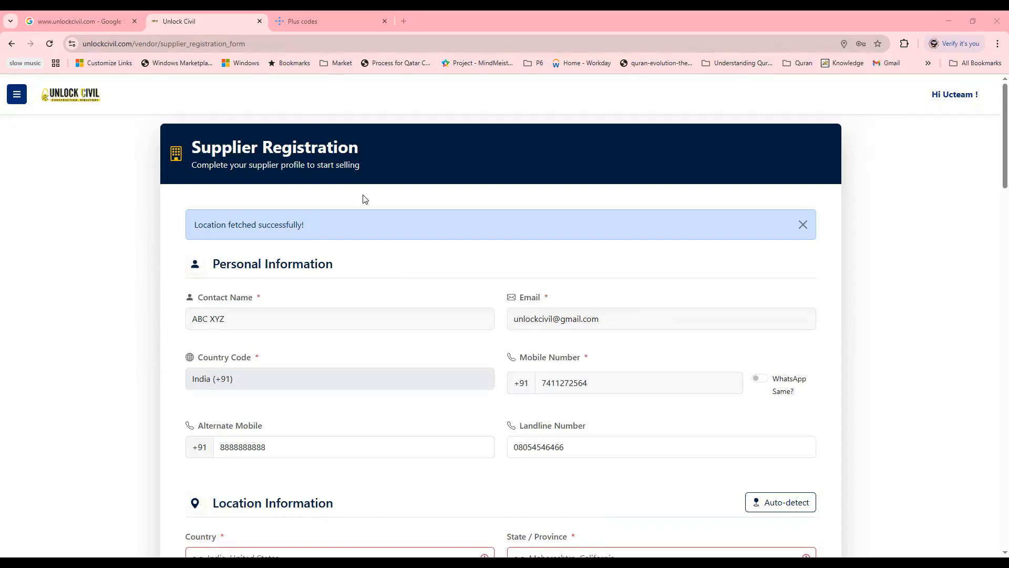
# Check the alternate mobile and landline numbers, then auto-detect the business location.
pyautogui.scroll(-1, 314, 261)
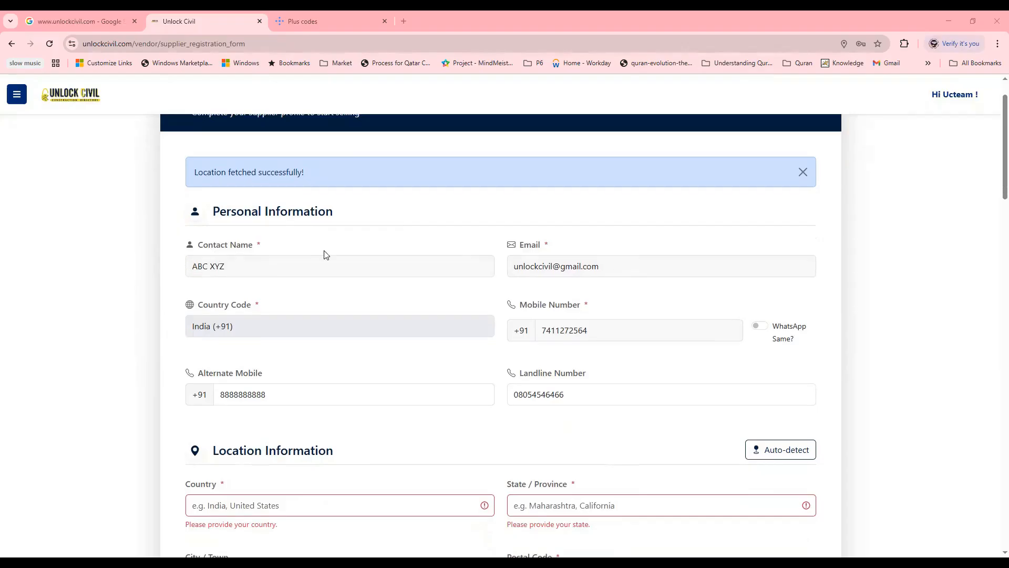
pyautogui.scroll(1, 326, 255)
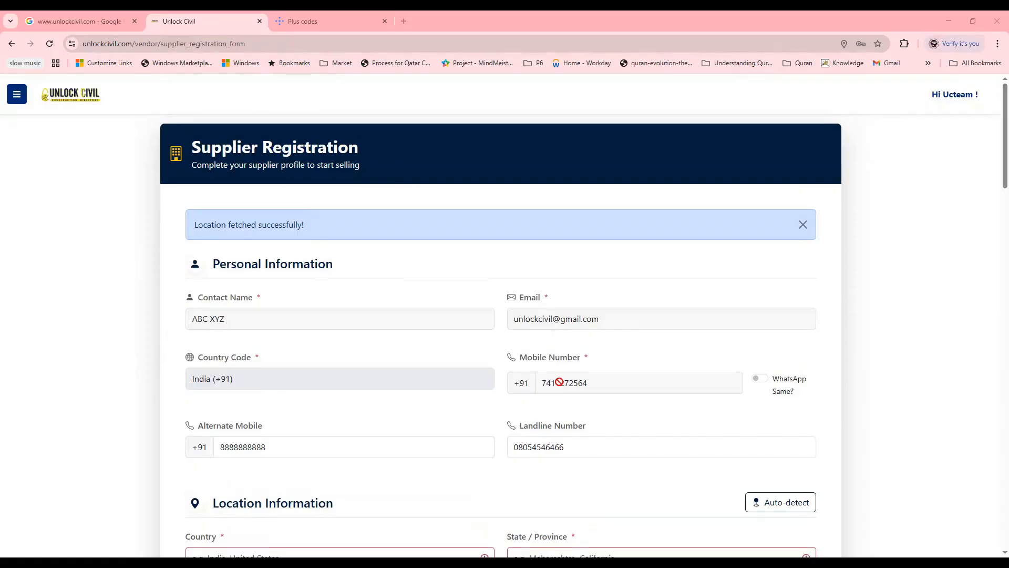
pyautogui.scroll(-1, 559, 382)
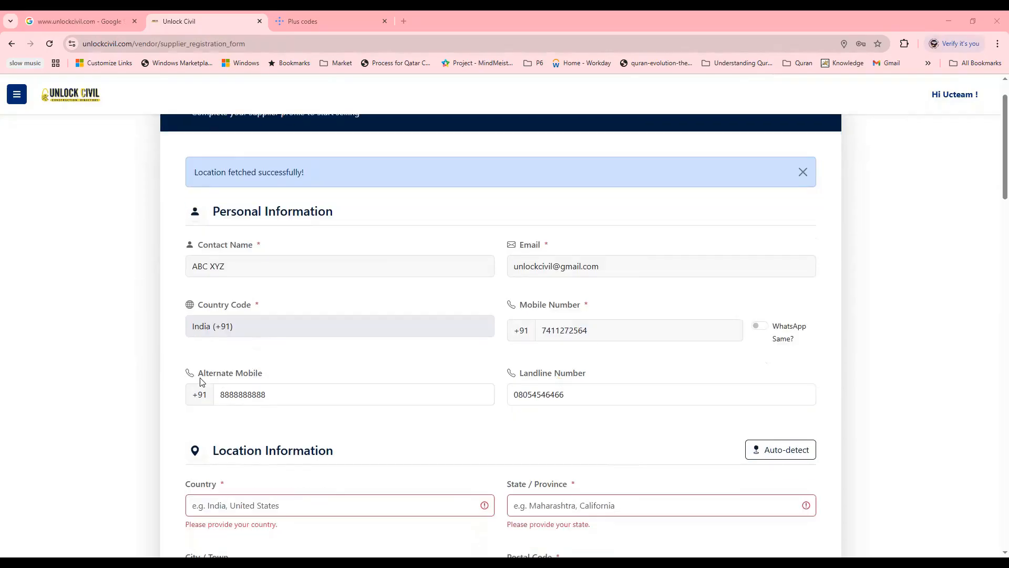
pyautogui.click(259, 394)
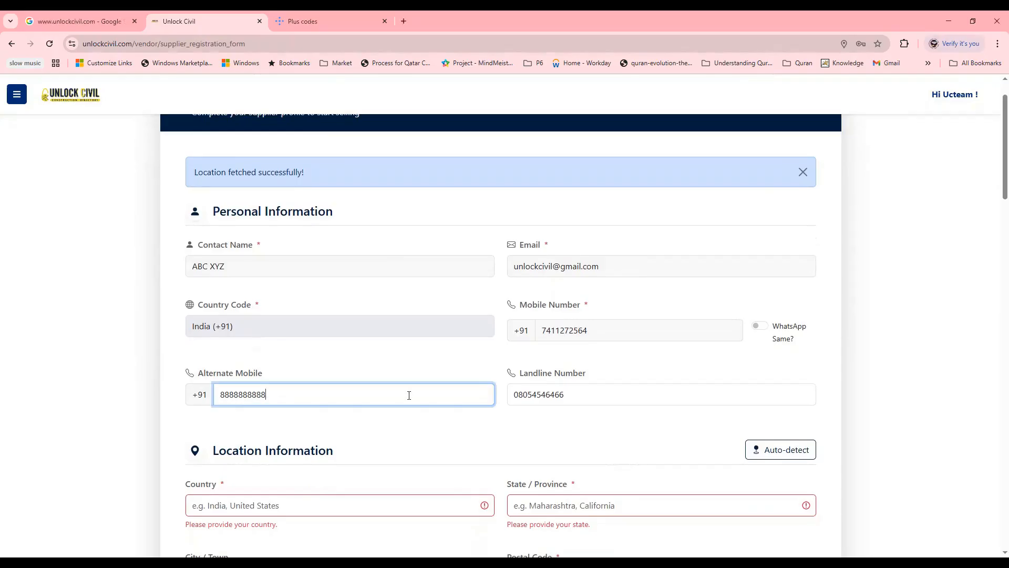
pyautogui.click(573, 395)
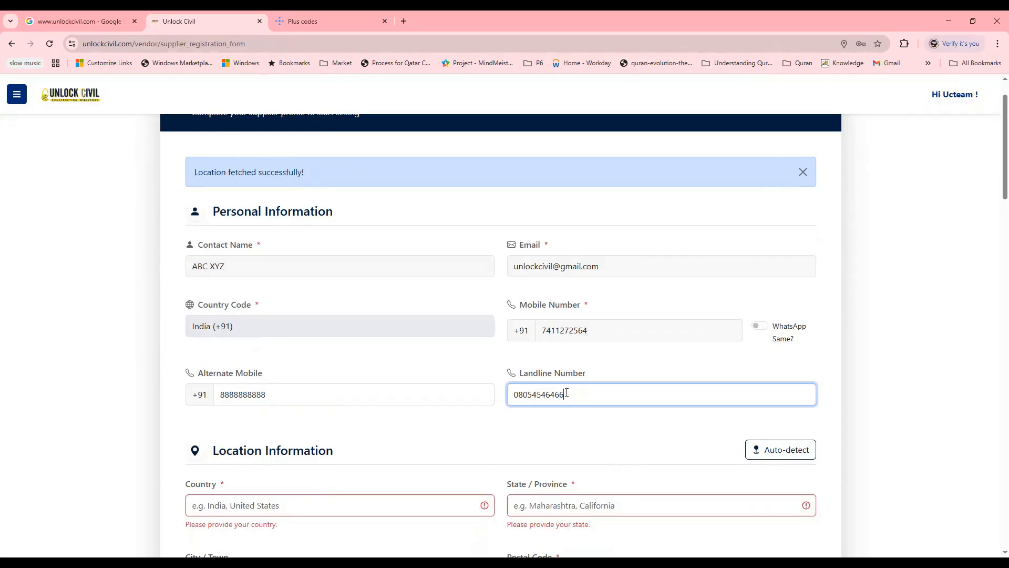
pyautogui.scroll(-2, 498, 371)
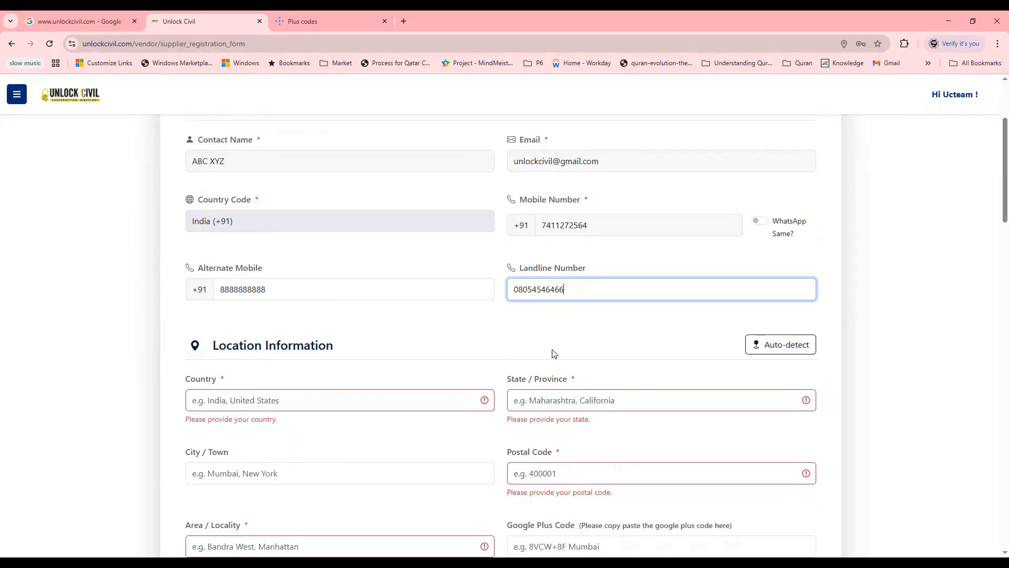
pyautogui.scroll(-2, 350, 332)
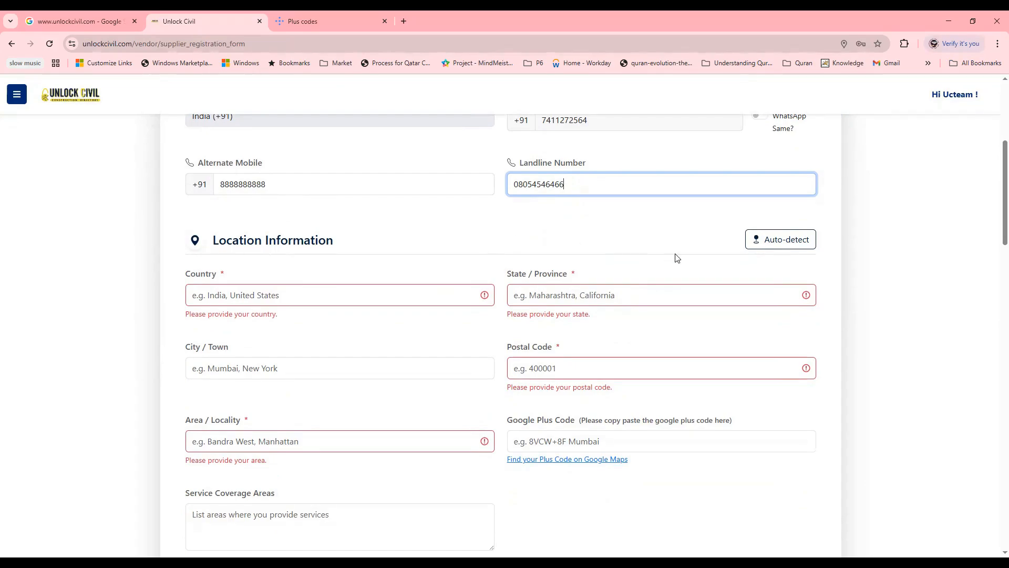
pyautogui.click(779, 247)
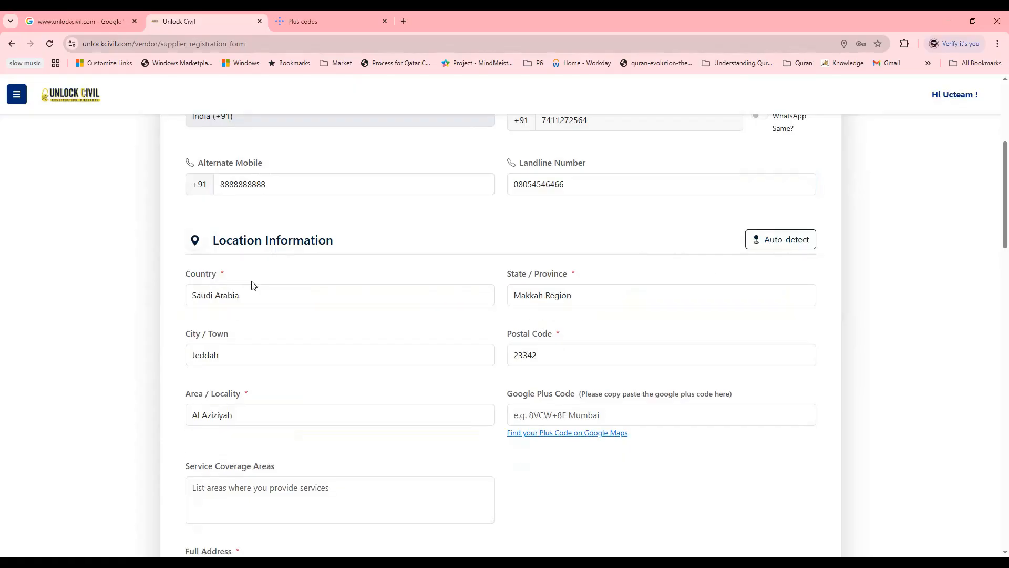
# Change the country to India and the state to Karnataka.
pyautogui.click(256, 296)
pyautogui.hotkey('ctrl', 'a')
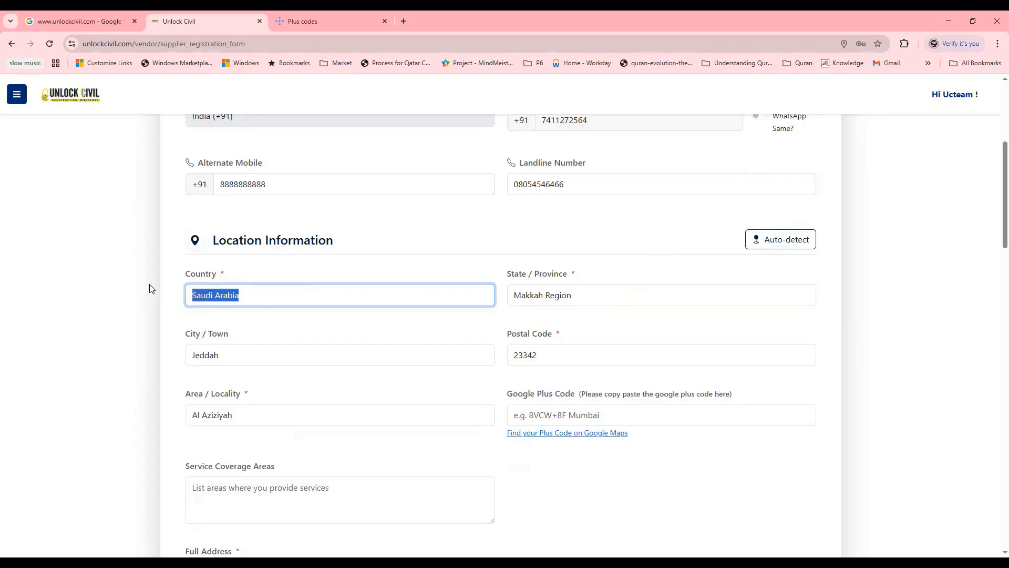
pyautogui.write('India')
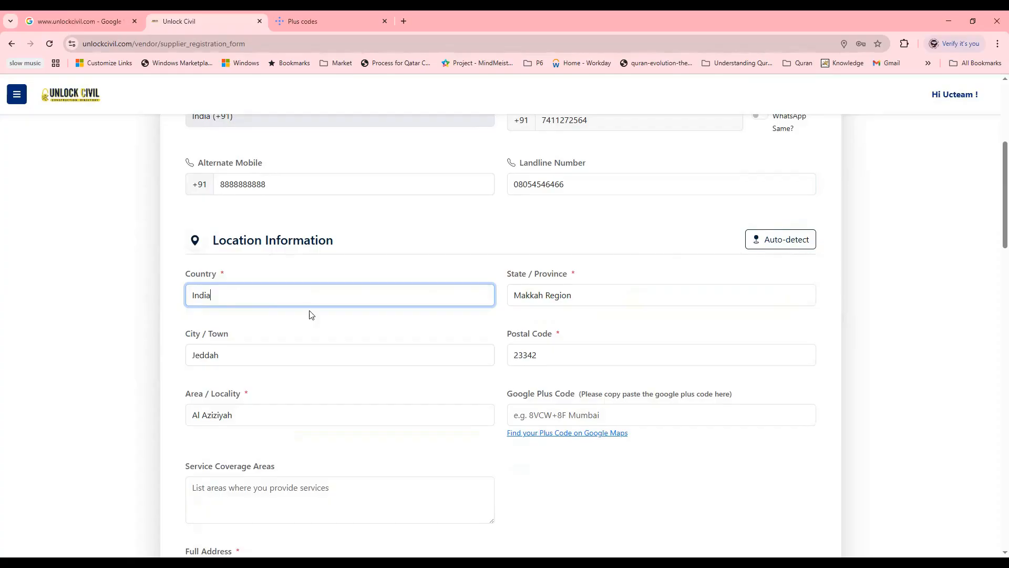
pyautogui.press('Tab')
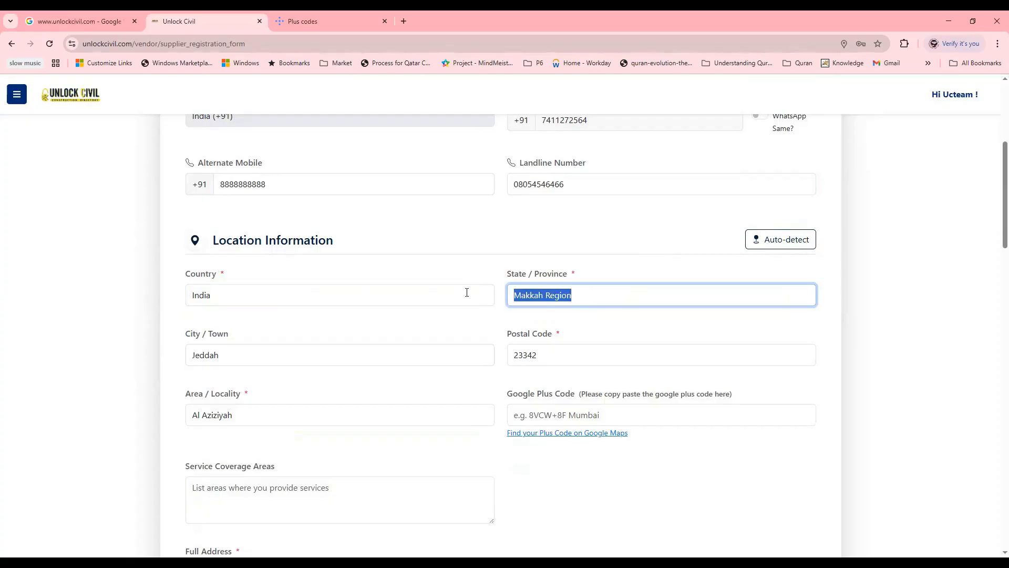
pyautogui.write('Karn')
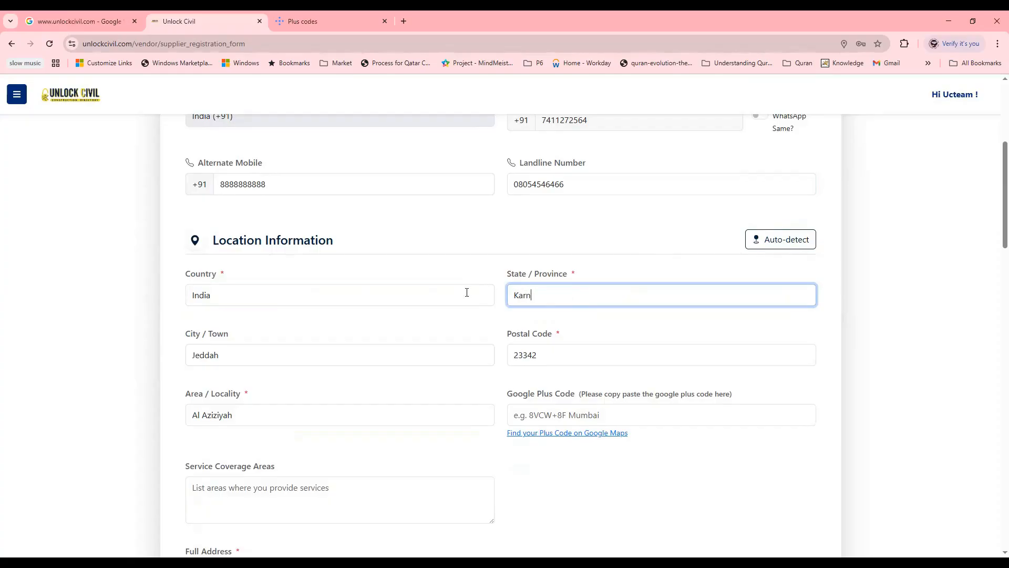
pyautogui.press('BackSpace')
pyautogui.write('nataka')
# Set city Bengaluru, postal code 560001, area RT Nagar, and open the Google Maps plus code finder.
pyautogui.moveTo(225, 356); pyautogui.dragTo(153, 356)
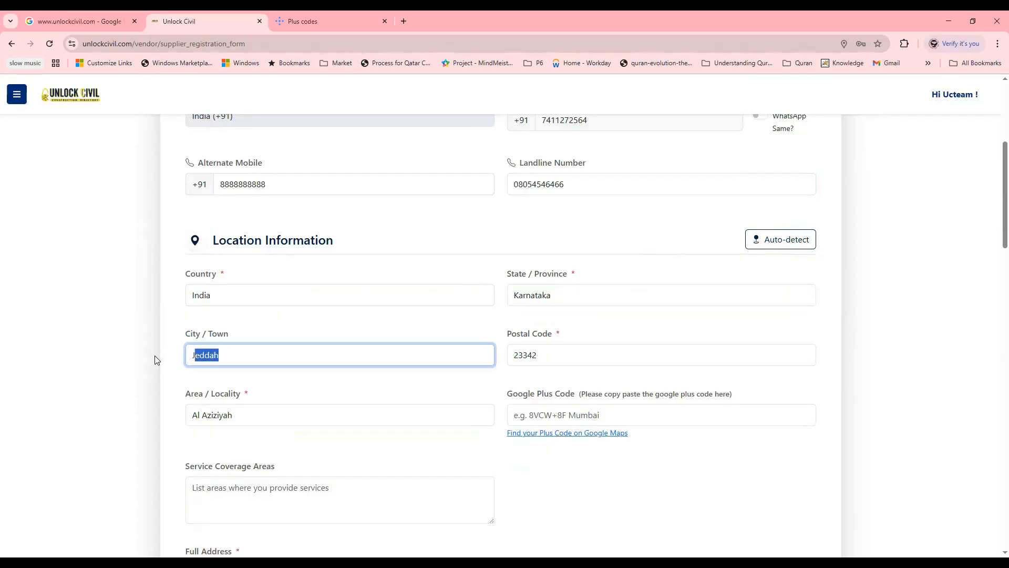
pyautogui.write('Bengaluru')
pyautogui.moveTo(557, 355); pyautogui.dragTo(495, 361)
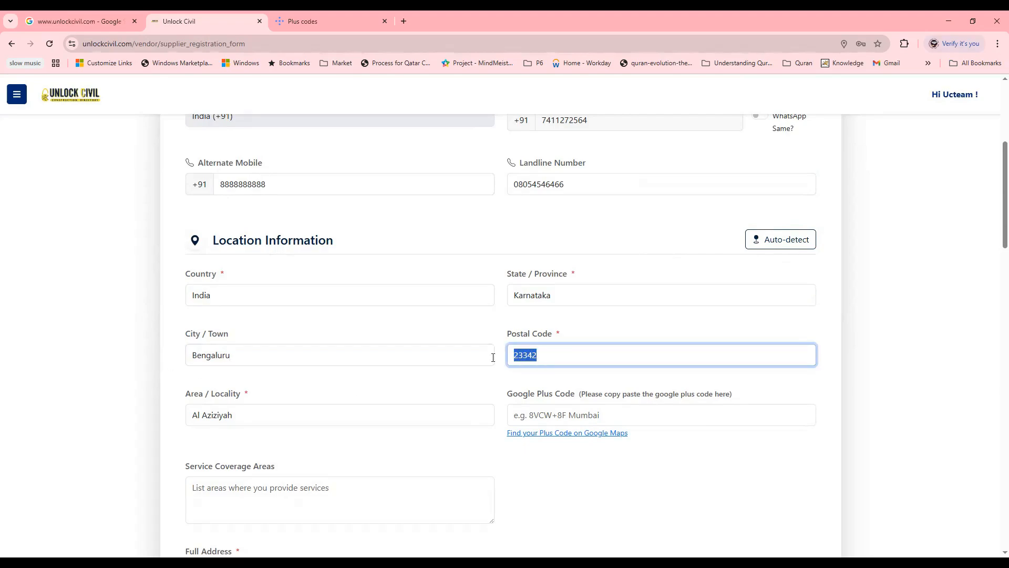
pyautogui.write('560001')
pyautogui.click(285, 416)
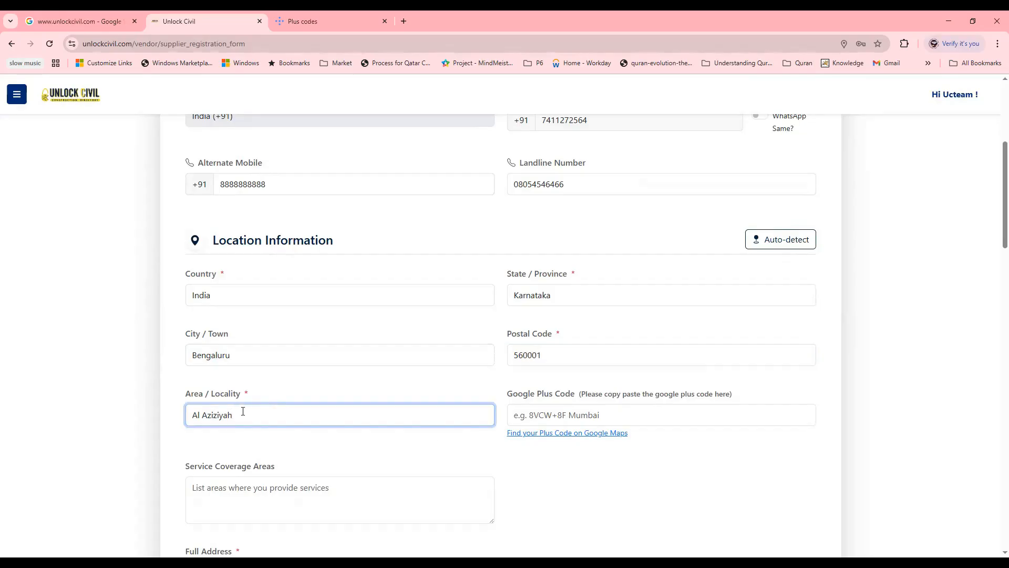
pyautogui.moveTo(192, 413); pyautogui.dragTo(178, 413)
pyautogui.write('RT Nagar')
pyautogui.scroll(-1, 302, 392)
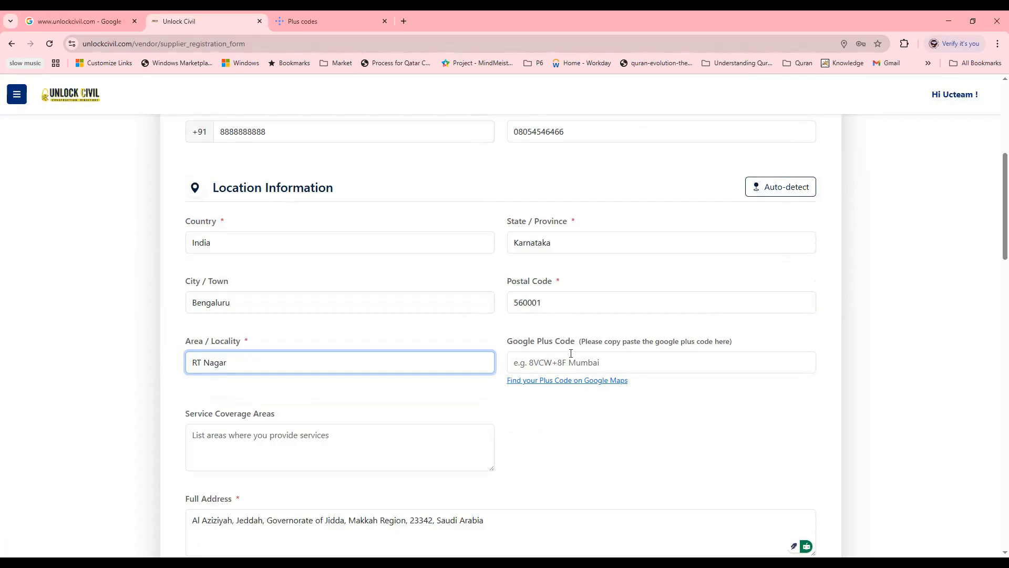
pyautogui.click(559, 384)
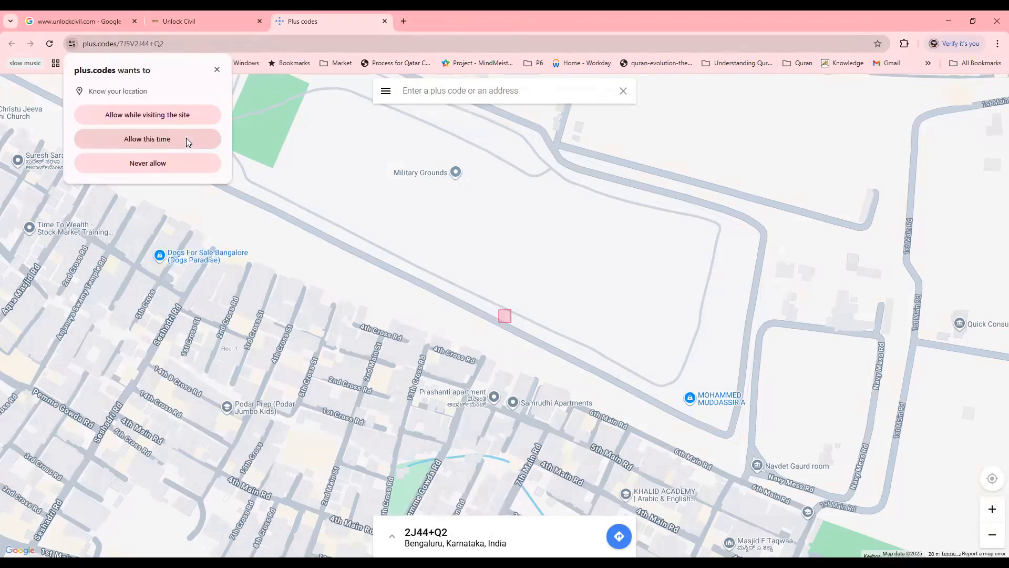
# Allow location access once and search the map for 'XYX Corpany RT'.
pyautogui.click(189, 140)
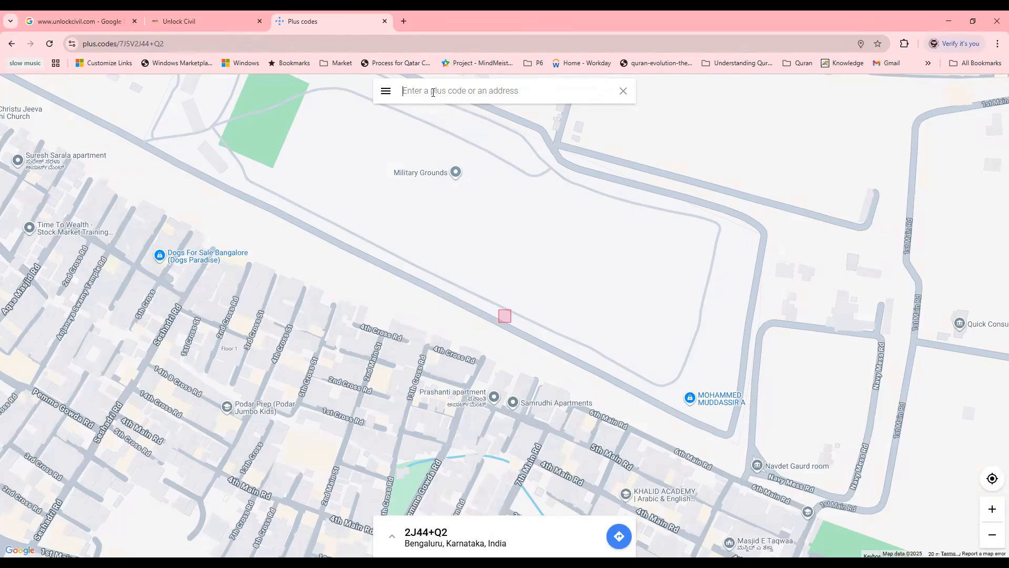
pyautogui.write('RT Nagar')
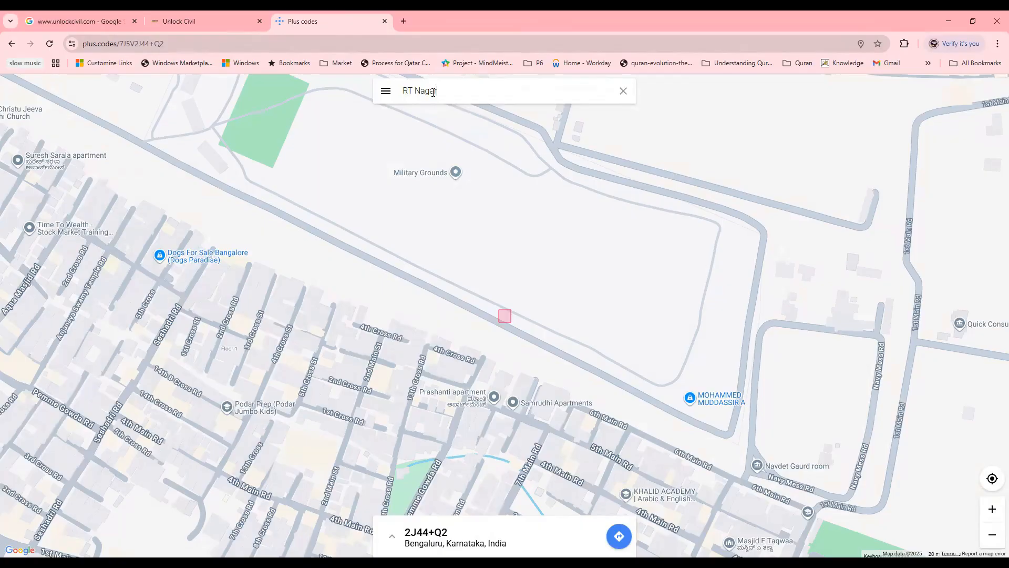
pyautogui.hotkey('ctrl', 'a')
pyautogui.write('XYX Cor')
pyautogui.write('pany RT')
pyautogui.press('Return')
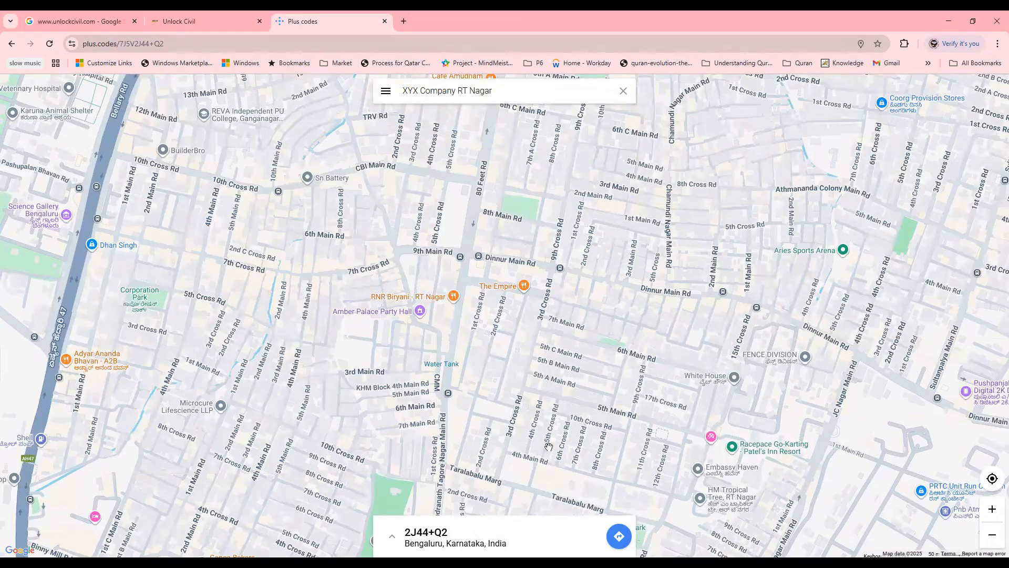
# Pick a spot in RT Nagar and select its plus code 2HCV+QV.
pyautogui.scroll(2, 547, 446)
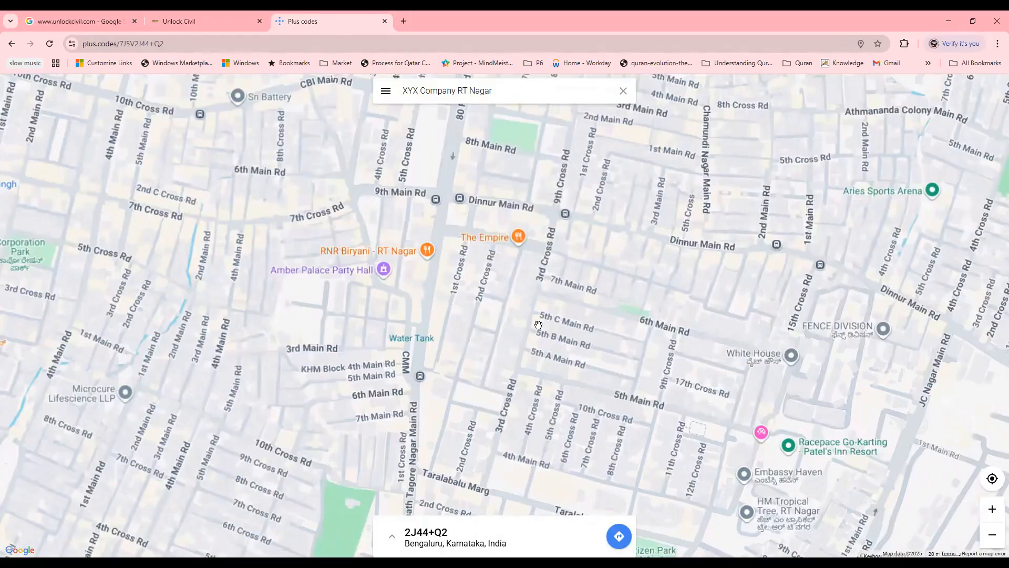
pyautogui.scroll(3, 538, 324)
pyautogui.click(565, 283)
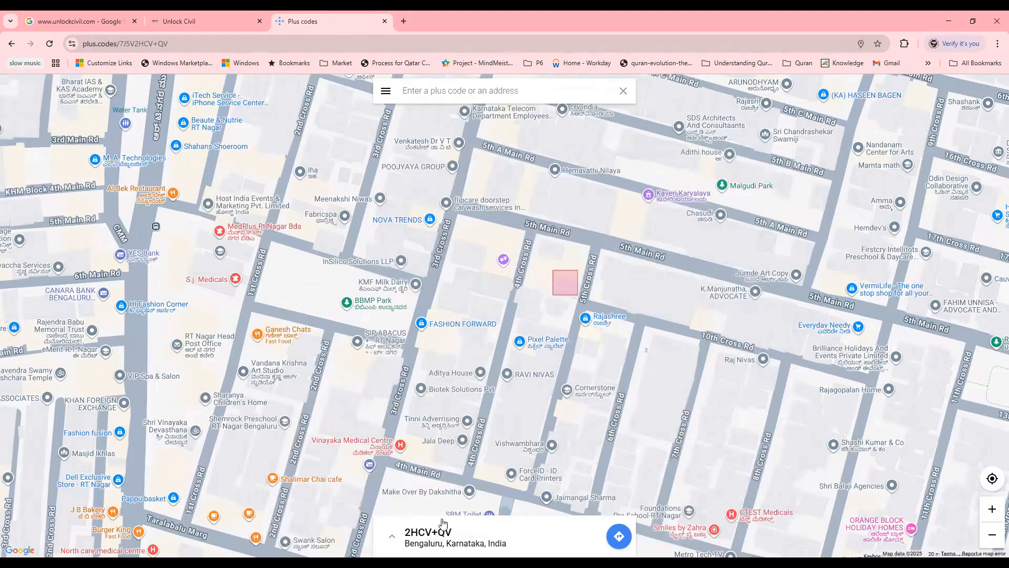
pyautogui.moveTo(454, 535); pyautogui.dragTo(406, 536)
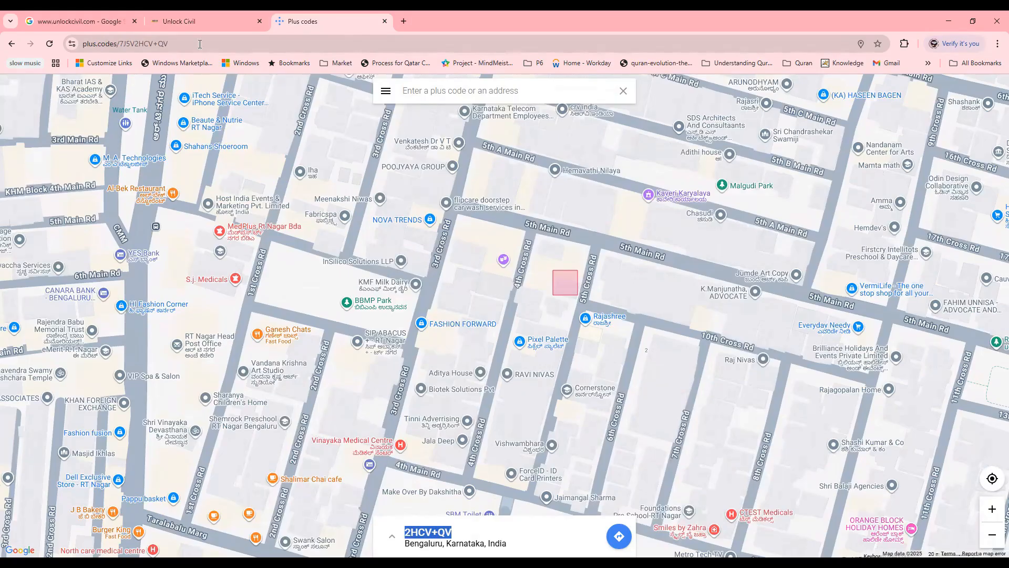
pyautogui.click(193, 22)
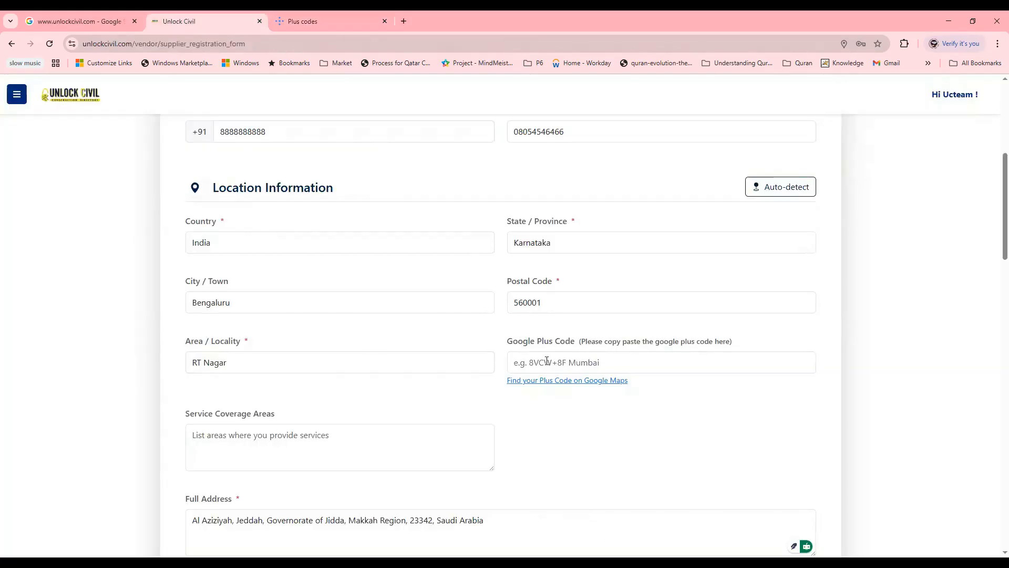
# Paste plus code 2HCV+QV into Google Plus Code and enter coverage areas 'RT Nagar, BTM Layou or PAN katrnataka'.
pyautogui.click(547, 361)
pyautogui.click(327, 20)
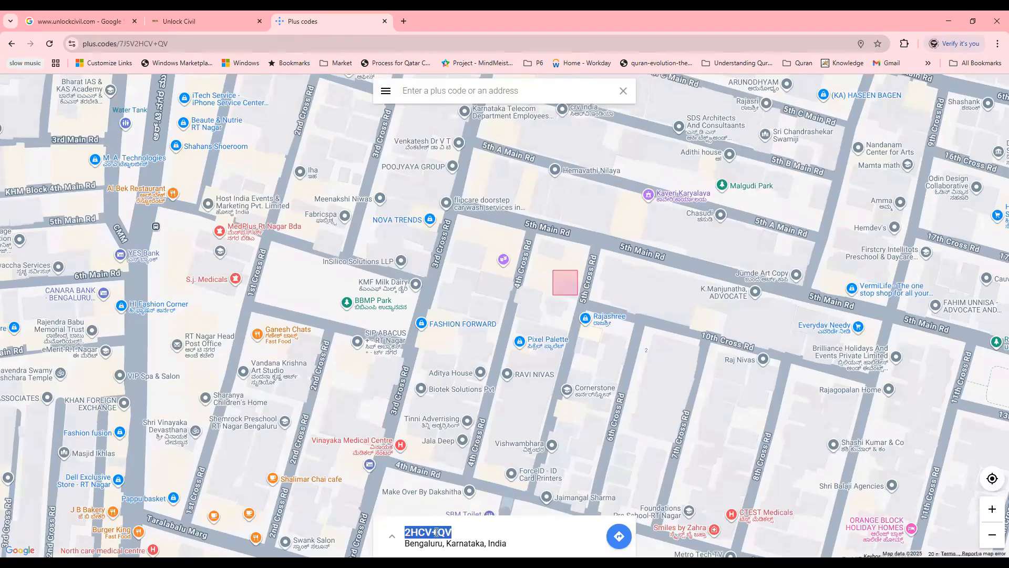
pyautogui.rightClick(436, 532)
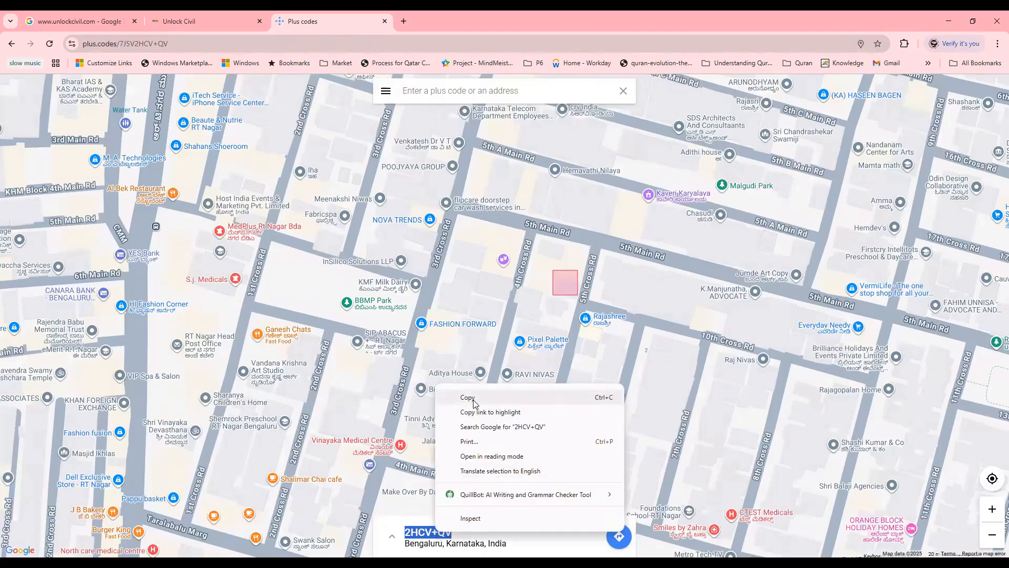
pyautogui.click(474, 403)
pyautogui.click(198, 21)
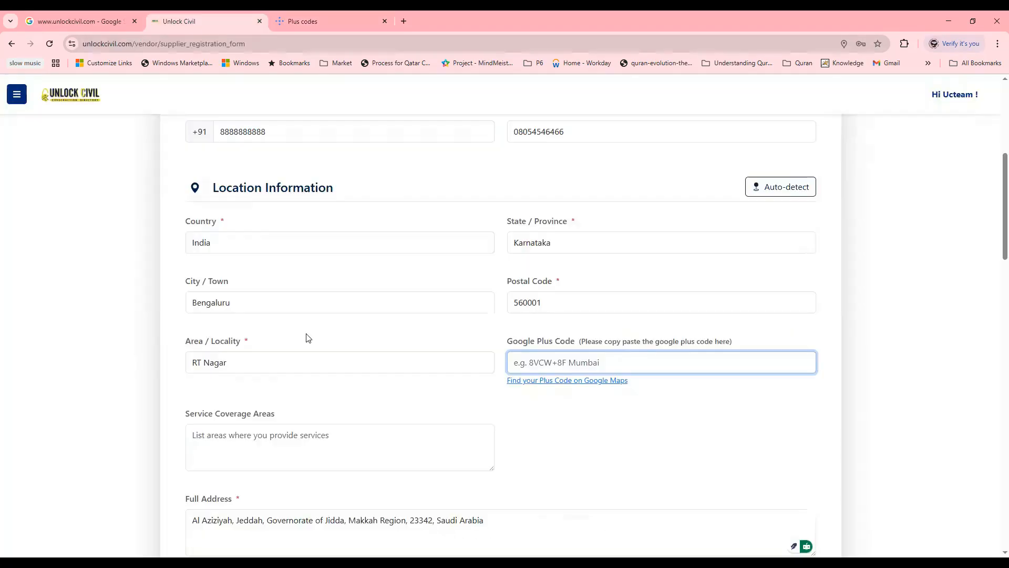
pyautogui.rightClick(518, 361)
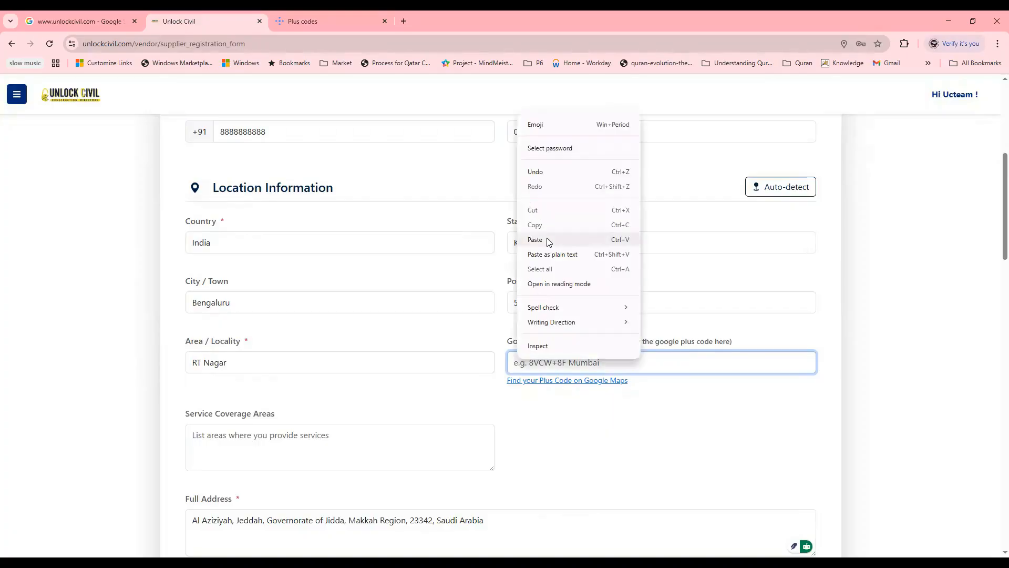
pyautogui.click(547, 239)
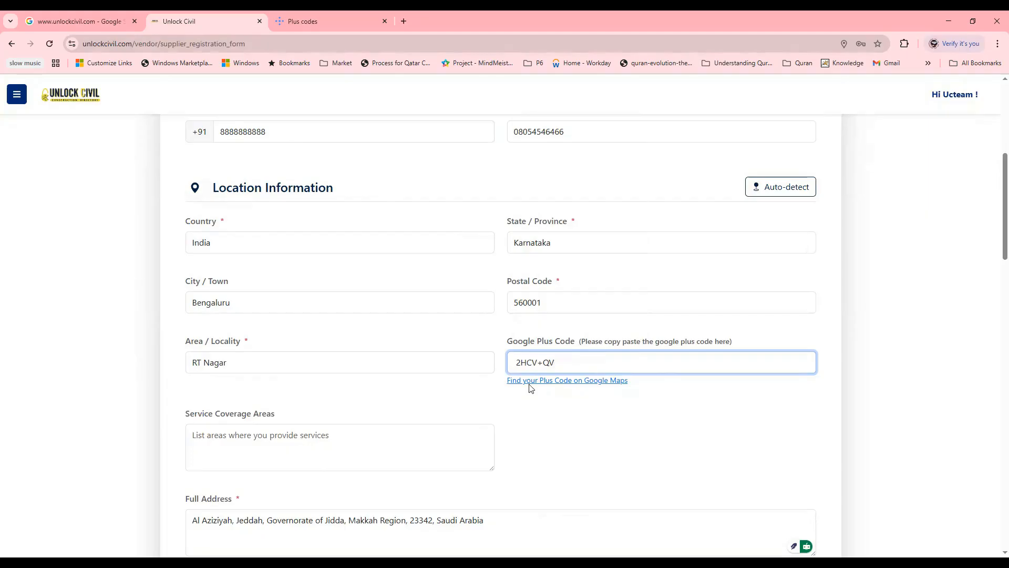
pyautogui.click(269, 436)
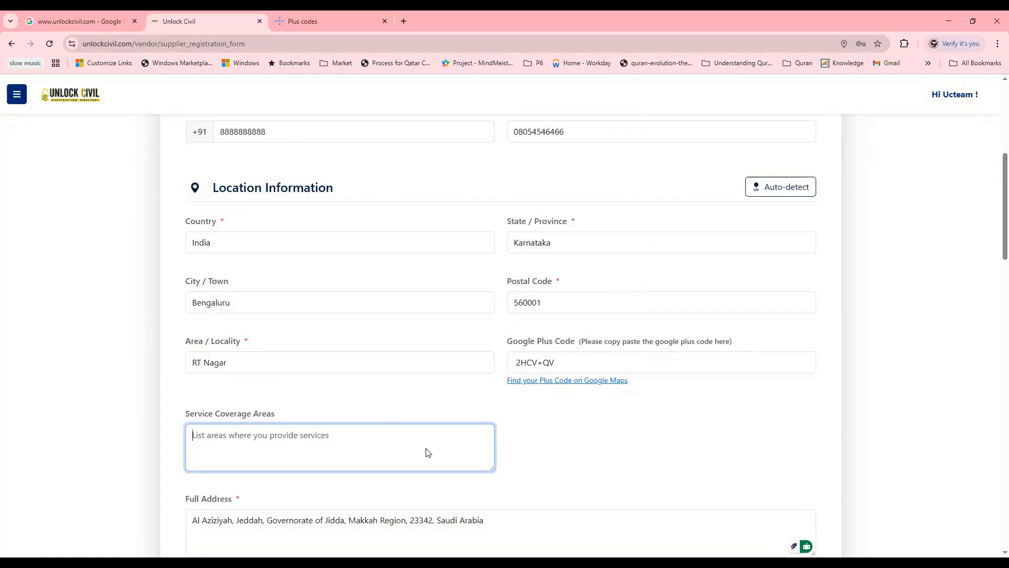
pyautogui.write('RT N')
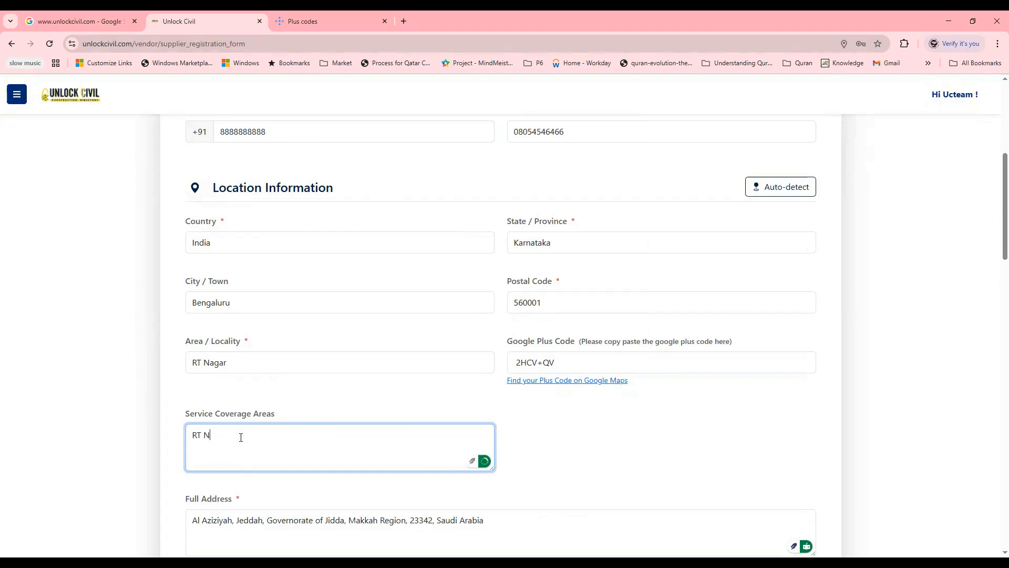
pyautogui.write('agar, BTM Layou')
pyautogui.write(' or ')
pyautogui.write('P')
pyautogui.write('AN ')
pyautogui.write('kat')
pyautogui.write('r')
pyautogui.write('nataka')
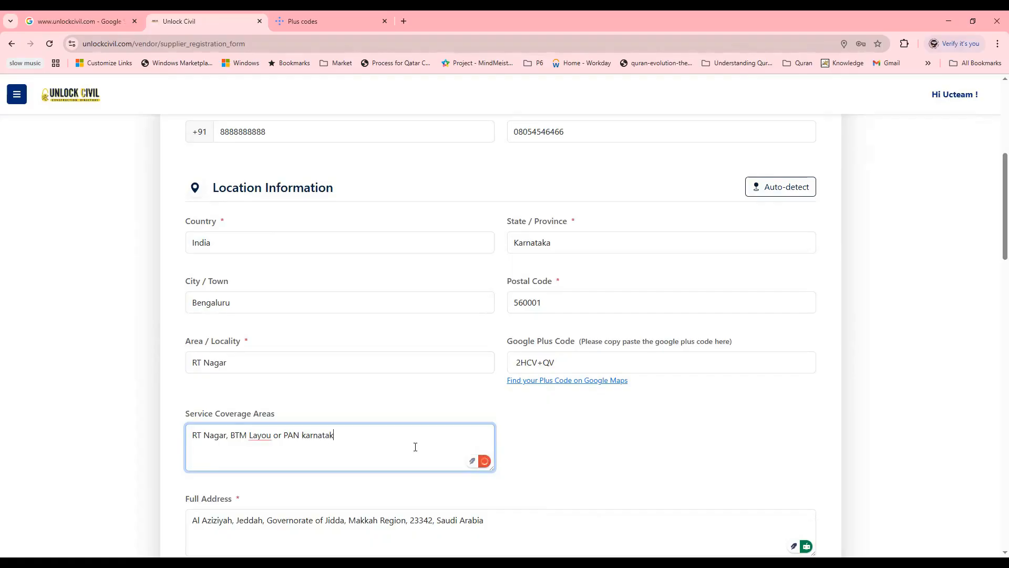
# Replace the Full Address with 'RT Nagar , 6th Cross B'lore 56'.
pyautogui.click(555, 453)
pyautogui.scroll(-2, 526, 448)
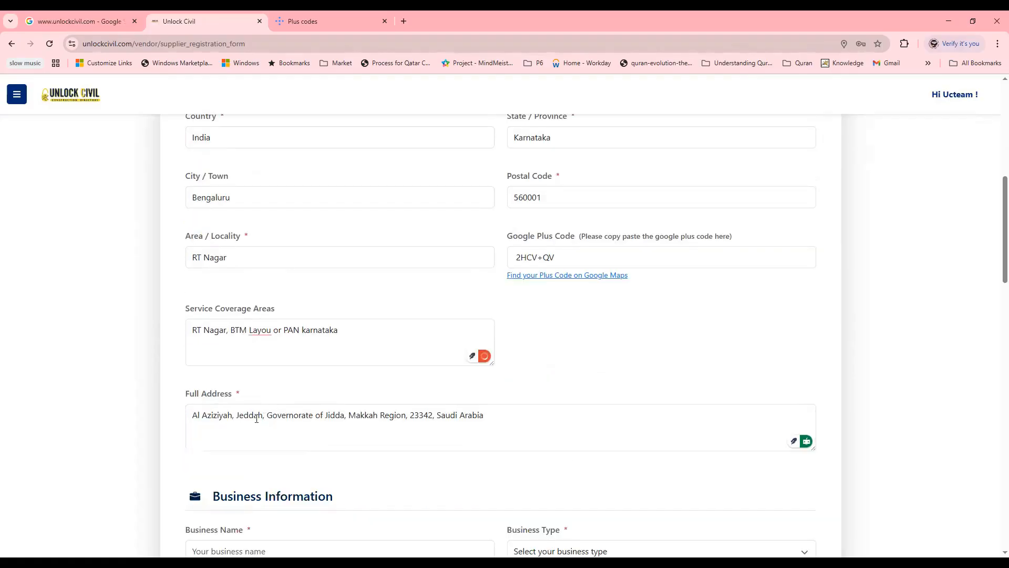
pyautogui.moveTo(248, 418); pyautogui.dragTo(232, 422)
pyautogui.moveTo(496, 418); pyautogui.dragTo(131, 408)
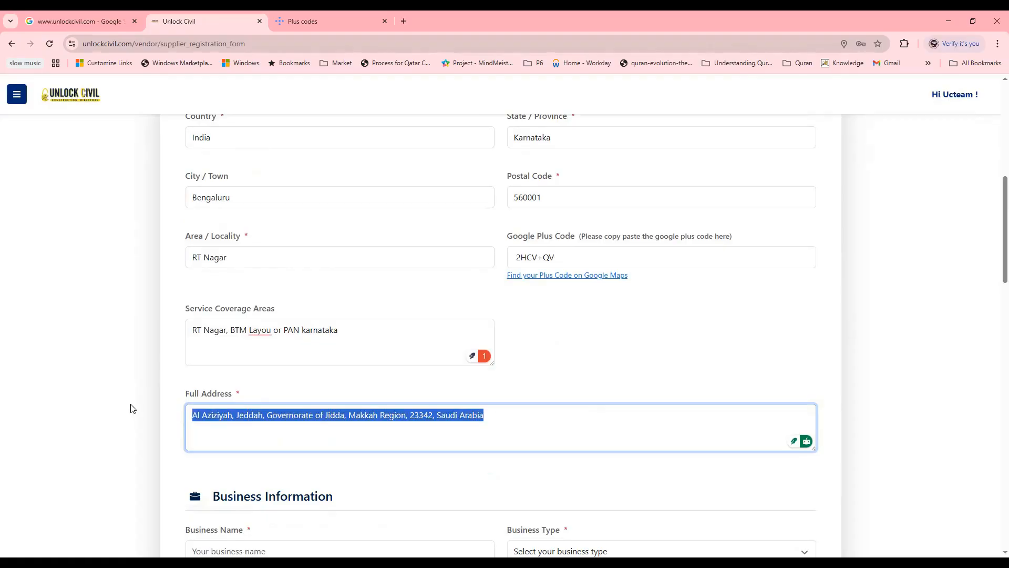
pyautogui.write('RT Nagar')
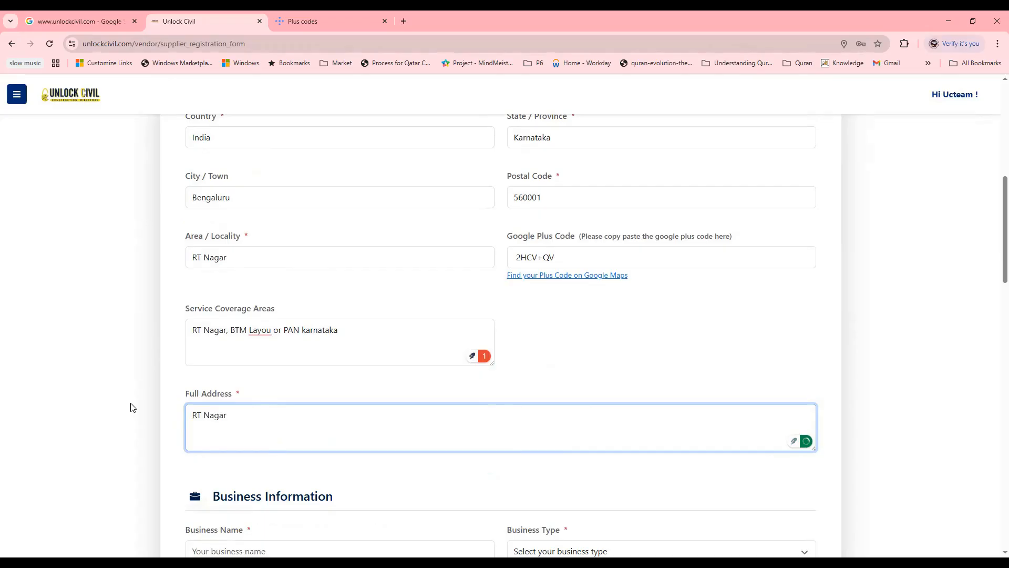
pyautogui.write(' , 6th Cross B')
pyautogui.scroll(-3, 291, 284)
pyautogui.write("'lore")
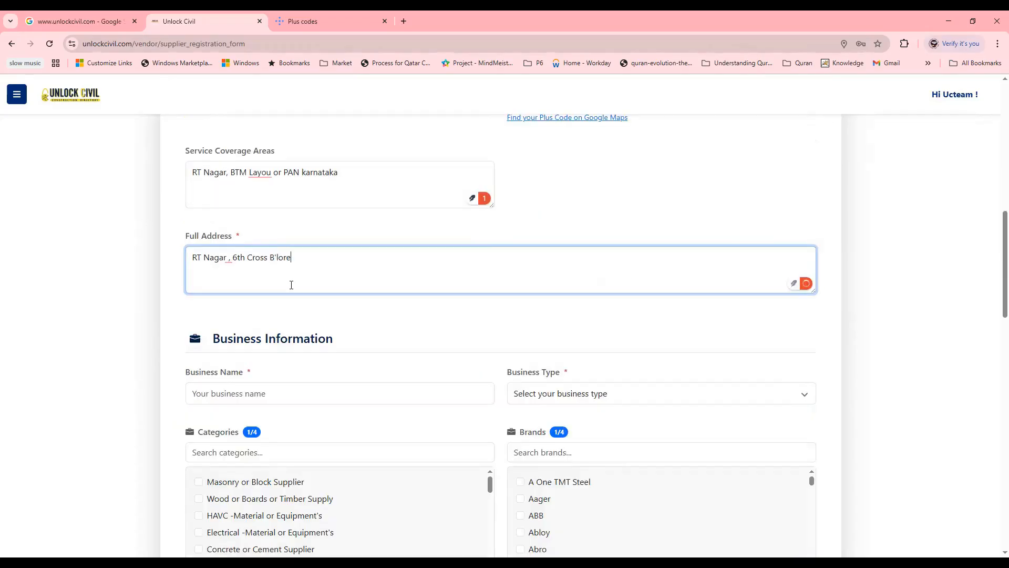
pyautogui.write(' 56')
pyautogui.click(377, 322)
# Enter 'UC Trader' as the Business Name.
pyautogui.scroll(-2, 358, 322)
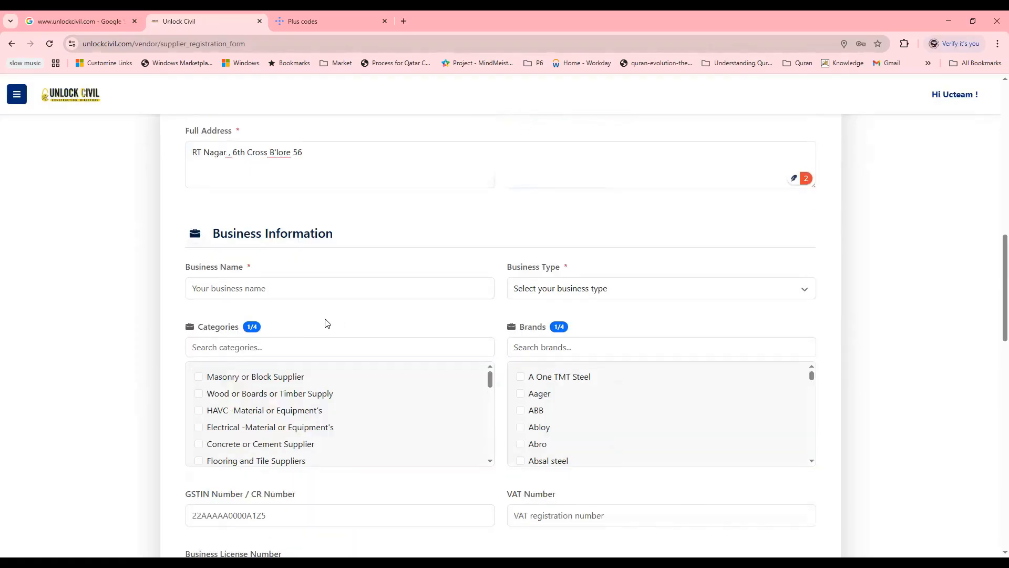
pyautogui.click(318, 289)
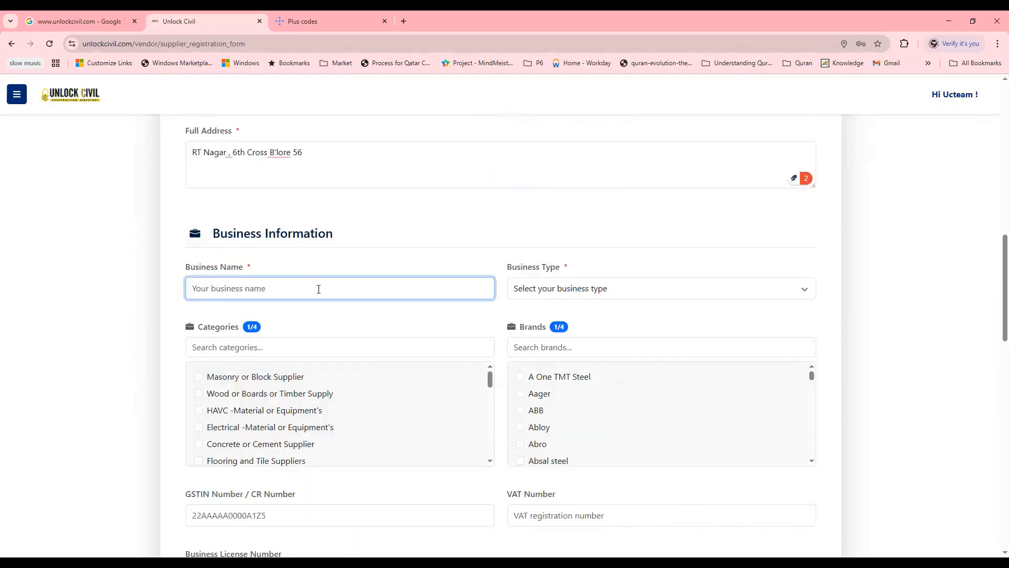
pyautogui.write('UC Trader')
pyautogui.click(572, 292)
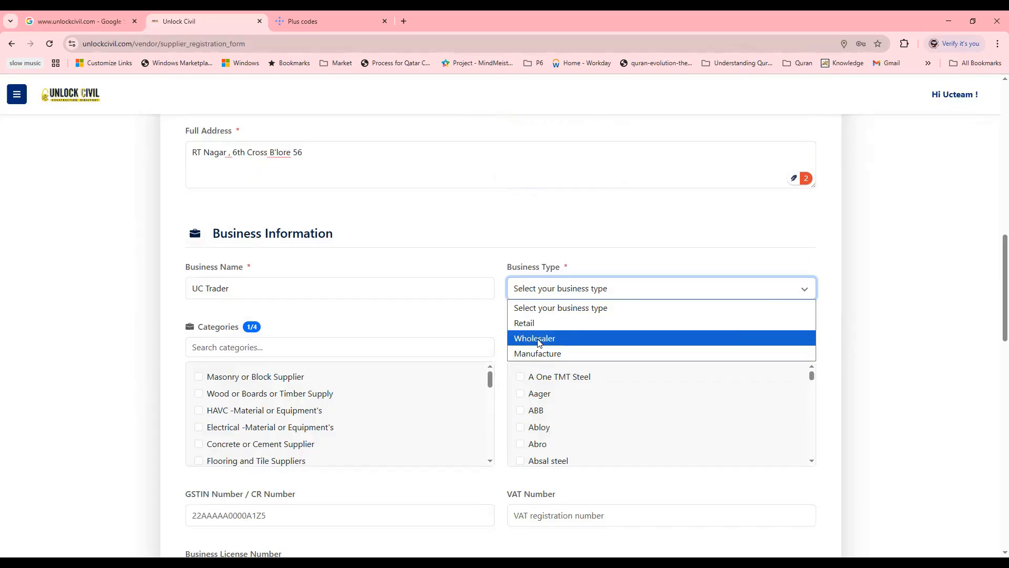
pyautogui.click(526, 325)
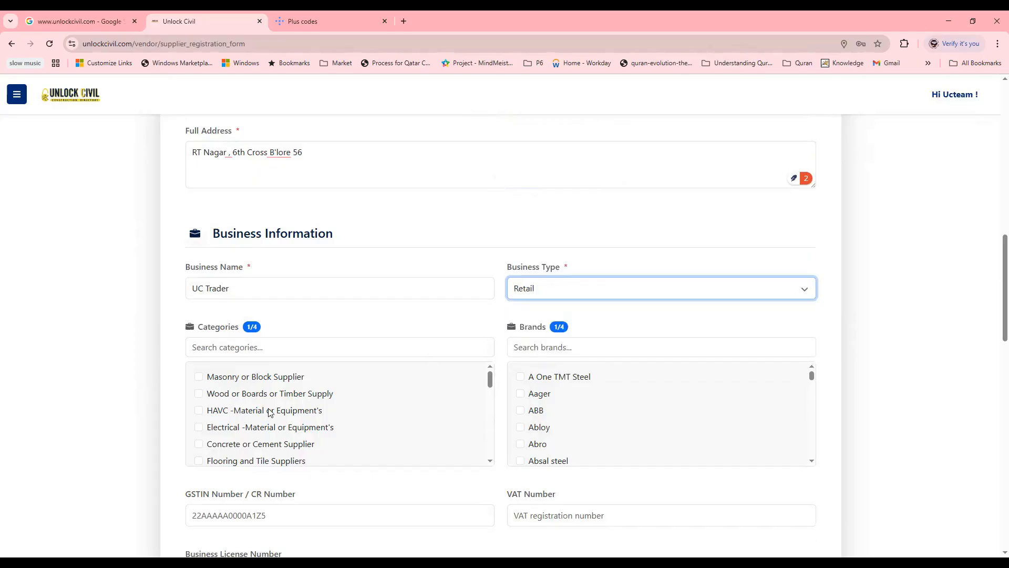
pyautogui.scroll(-2, 247, 393)
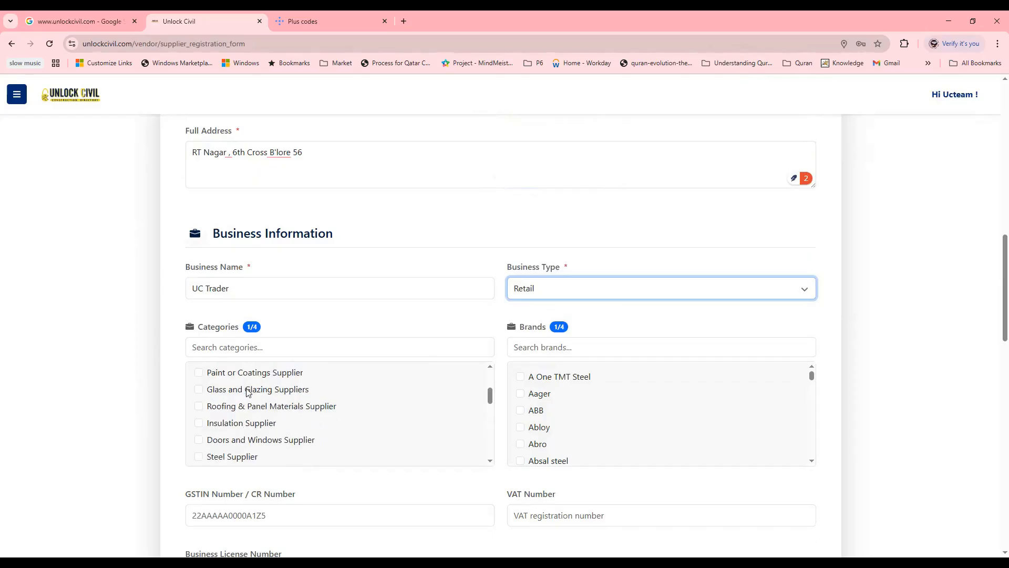
pyautogui.scroll(2, 246, 392)
pyautogui.scroll(-1, 244, 391)
pyautogui.scroll(-1, 253, 408)
pyautogui.scroll(-1, 257, 420)
pyautogui.scroll(-4, 257, 420)
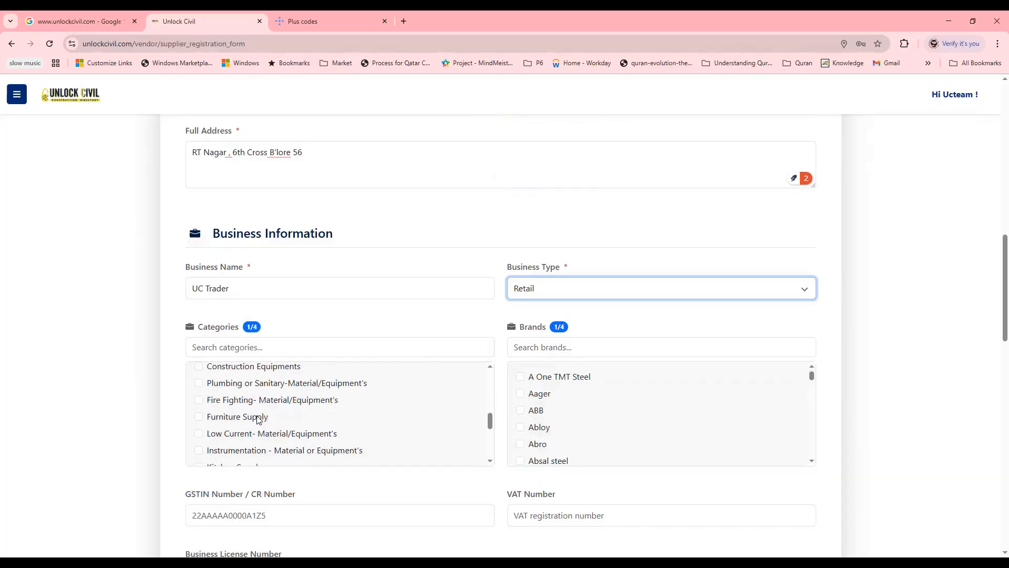
pyautogui.scroll(-1, 257, 420)
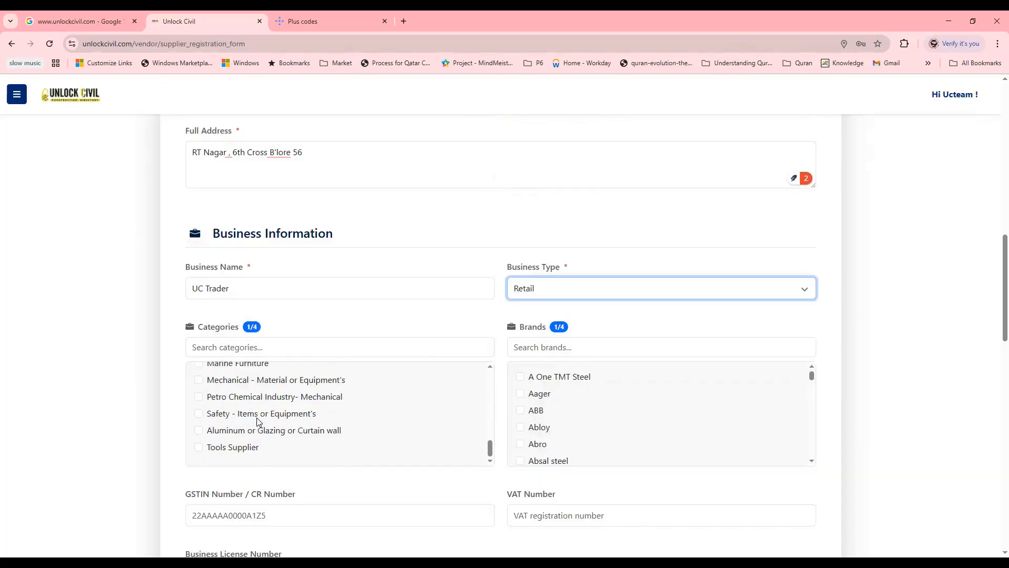
pyautogui.scroll(-2, 258, 420)
pyautogui.scroll(4, 261, 417)
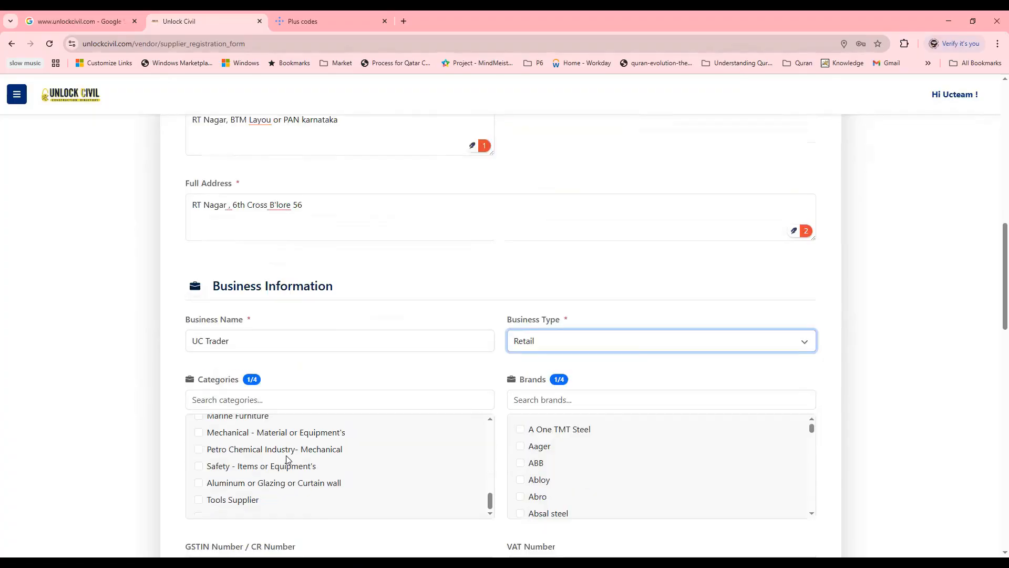
pyautogui.scroll(5, 284, 458)
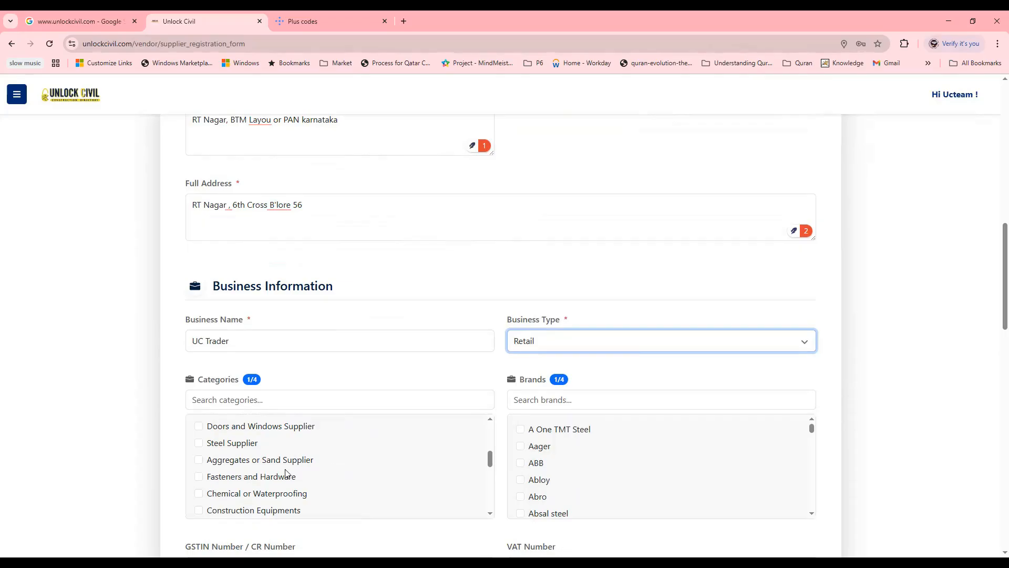
pyautogui.scroll(-1, 286, 473)
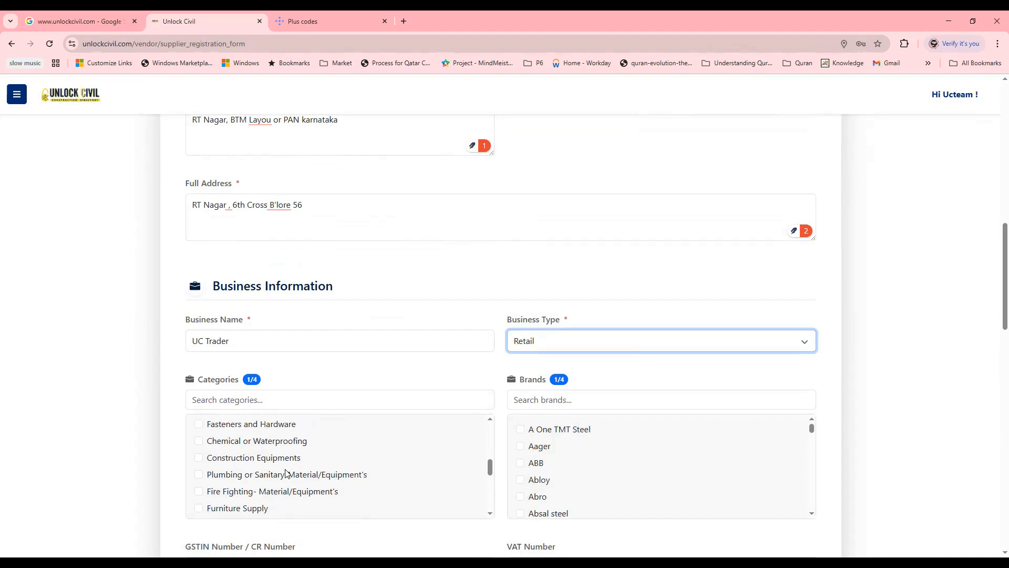
pyautogui.scroll(1, 285, 473)
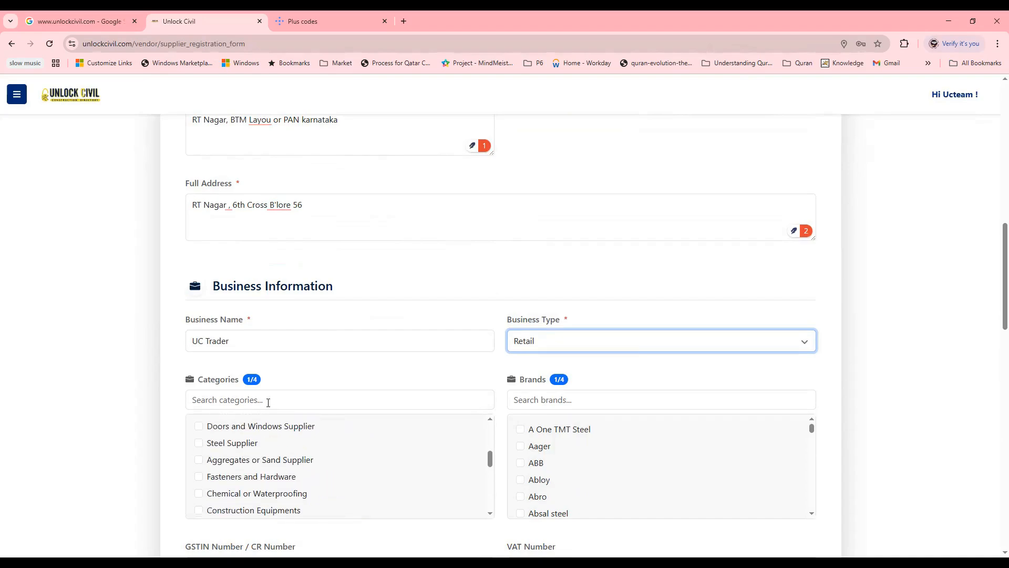
# Search categories for 'til' and tick Flooring and Tile Suppliers.
pyautogui.click(272, 401)
pyautogui.write('ti')
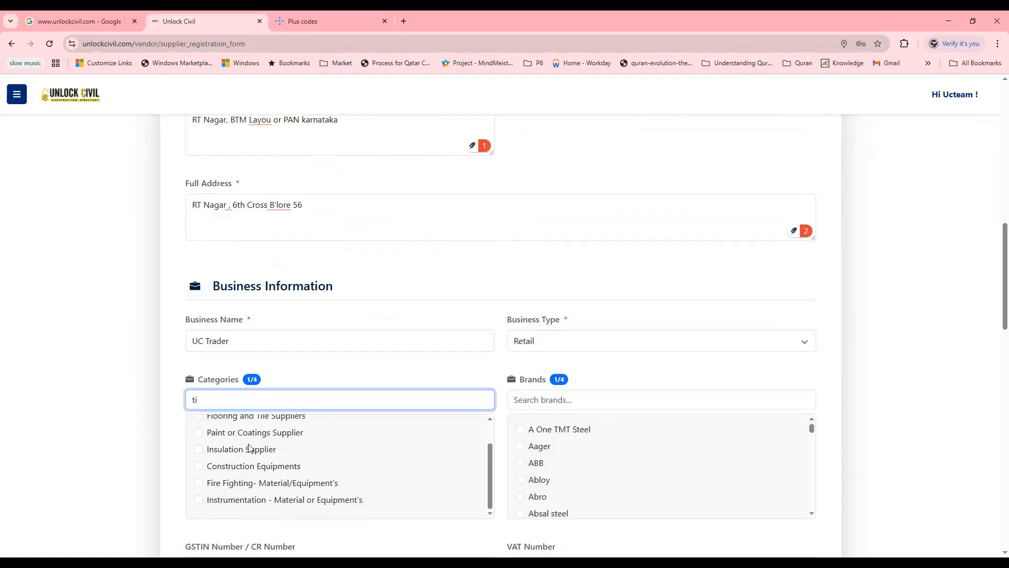
pyautogui.write('l')
pyautogui.click(200, 431)
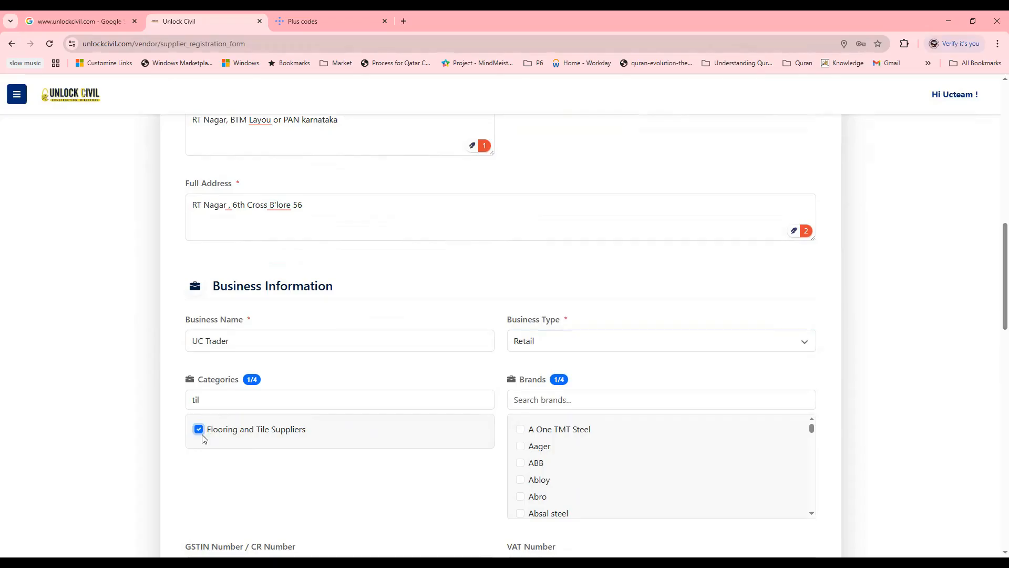
# Clear the search and tick Wood or Boards or Timber Supply, Electrical, and Concrete or Cement Supplier.
pyautogui.click(221, 404)
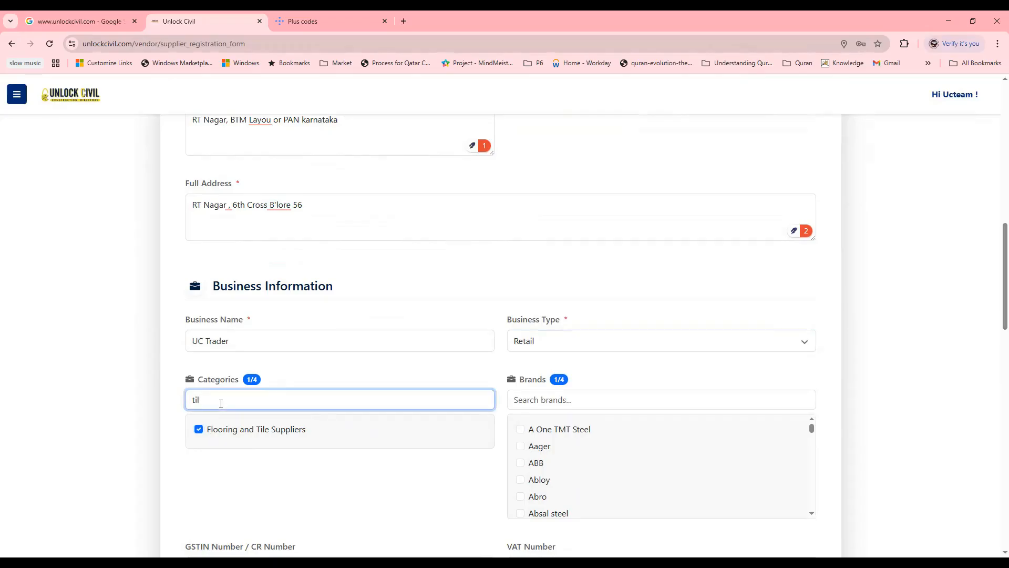
pyautogui.press('BackSpace')
pyautogui.press('BackSpace')
pyautogui.press('BackSpace')
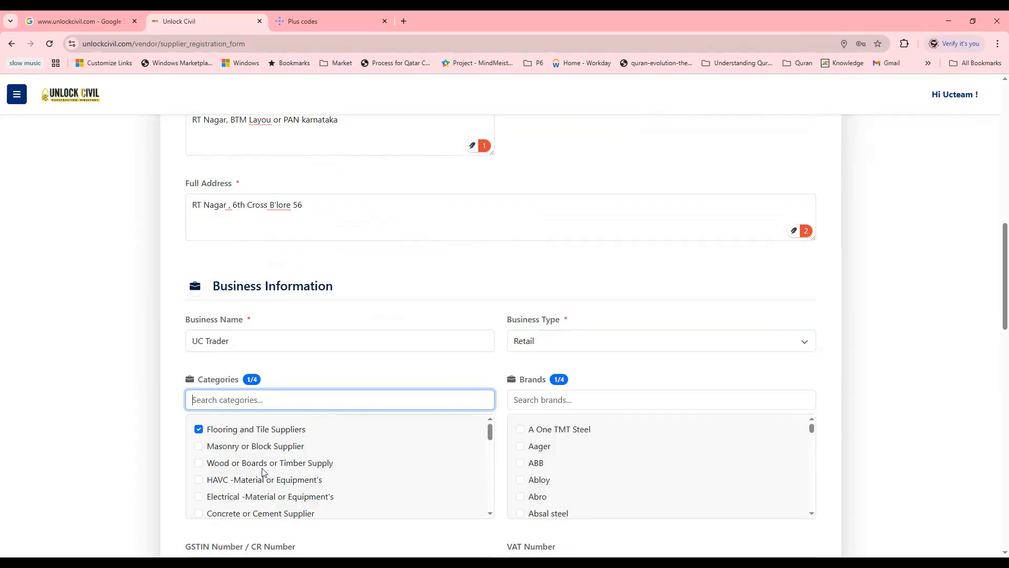
pyautogui.click(199, 464)
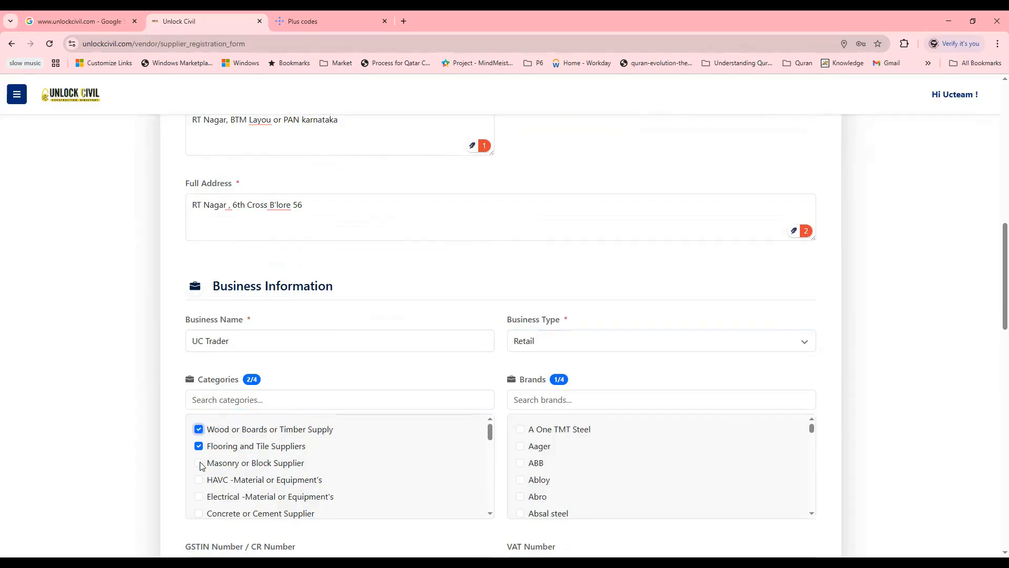
pyautogui.click(193, 498)
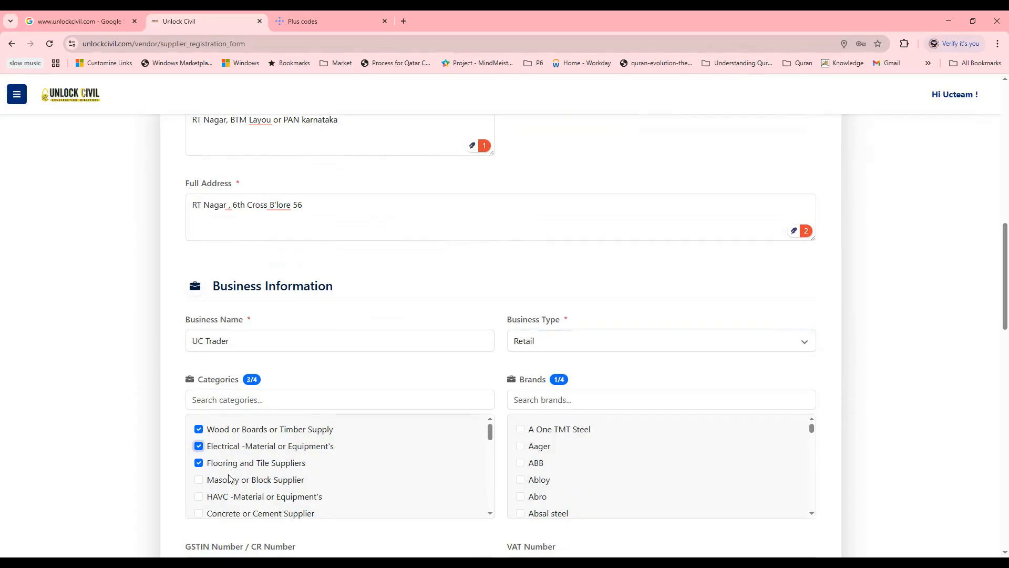
pyautogui.click(199, 514)
pyautogui.click(553, 403)
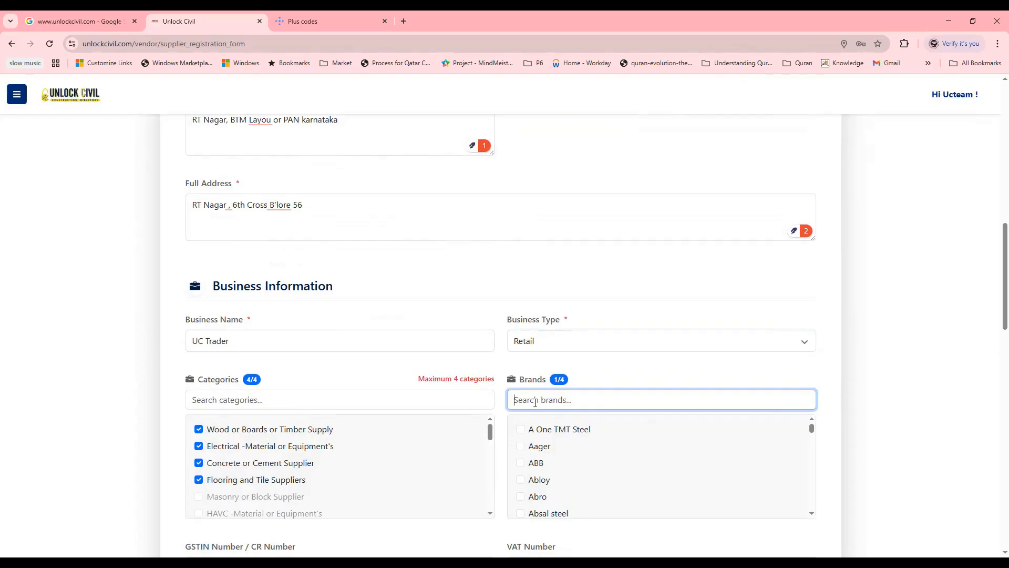
# Tick Century Ply, Generic and Ambuja Cements in Brands using searches 'ply', 'gene' and 'ambu'.
pyautogui.write('ply')
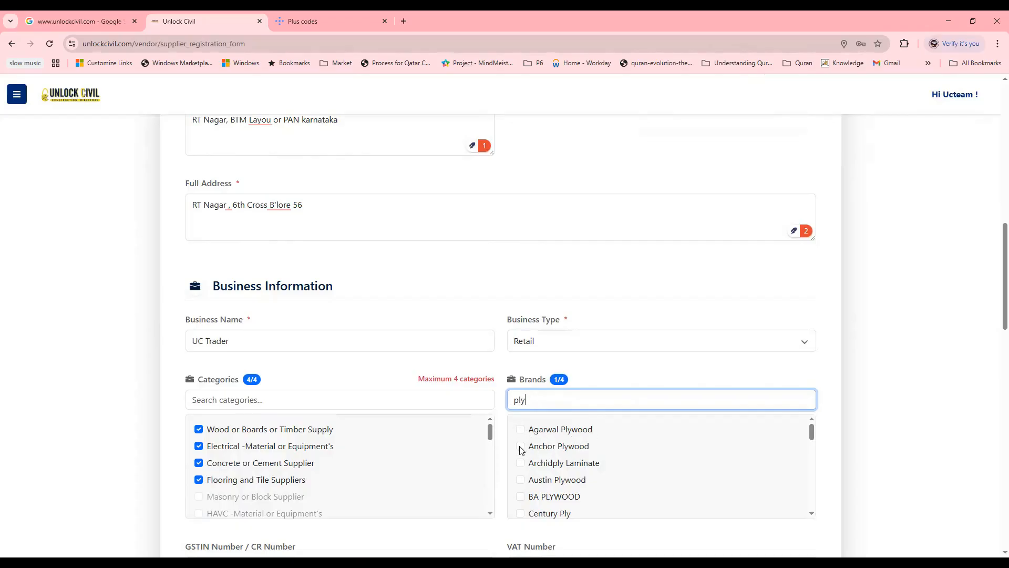
pyautogui.click(520, 513)
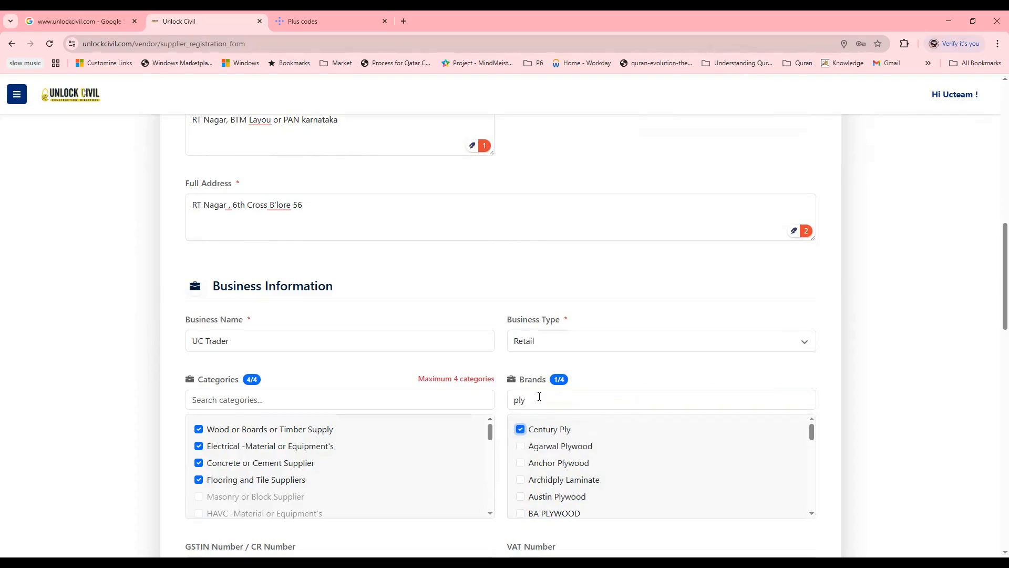
pyautogui.click(538, 397)
pyautogui.press('BackSpace')
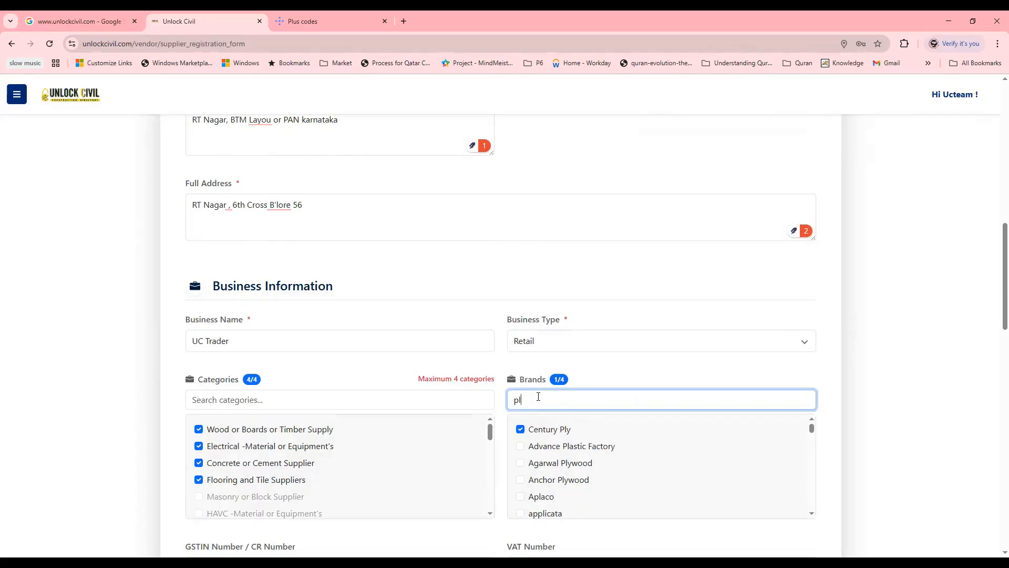
pyautogui.press('BackSpace')
pyautogui.press('BackSpace')
pyautogui.write('gene')
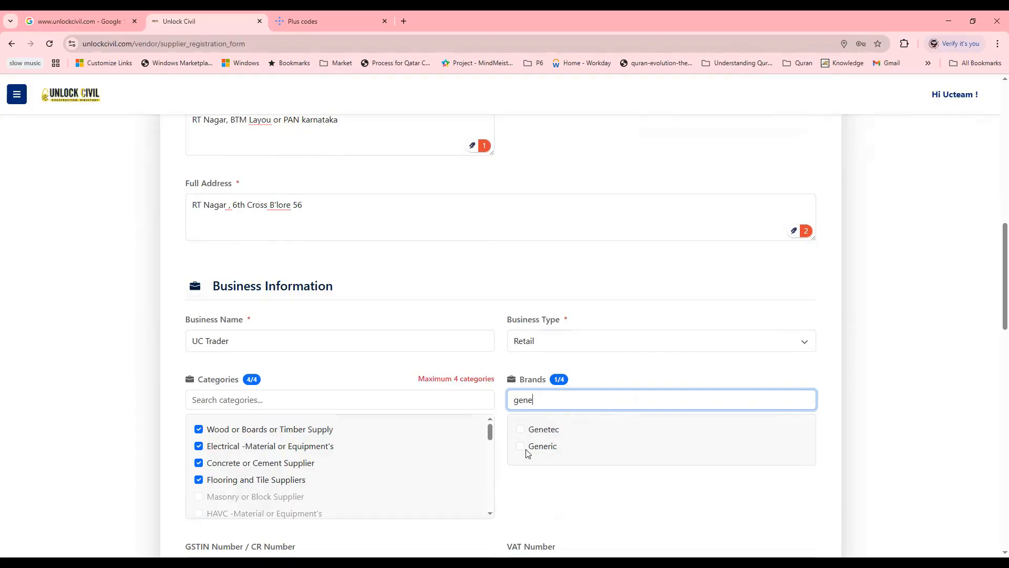
pyautogui.click(521, 429)
pyautogui.click(550, 395)
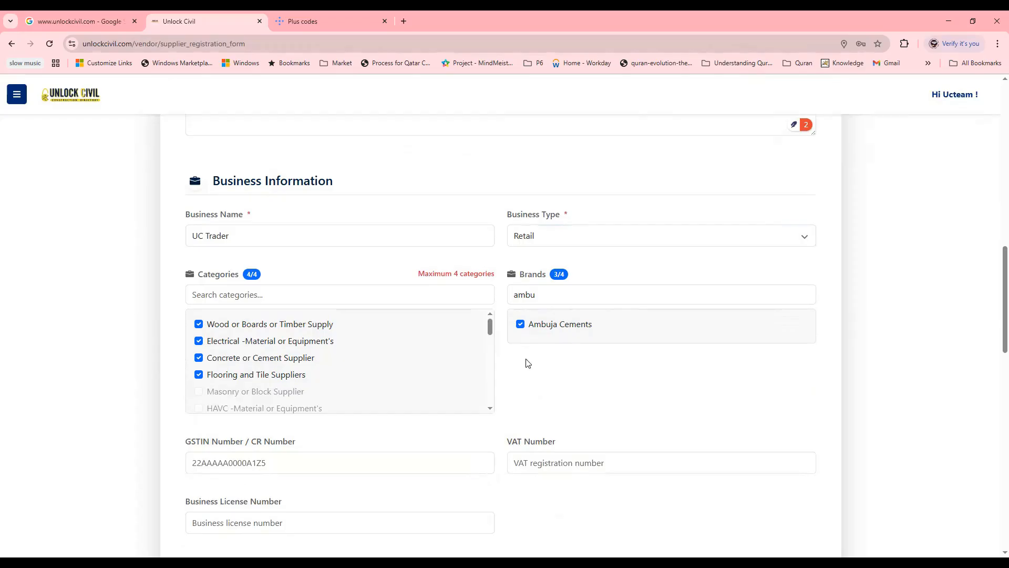
pyautogui.click(546, 294)
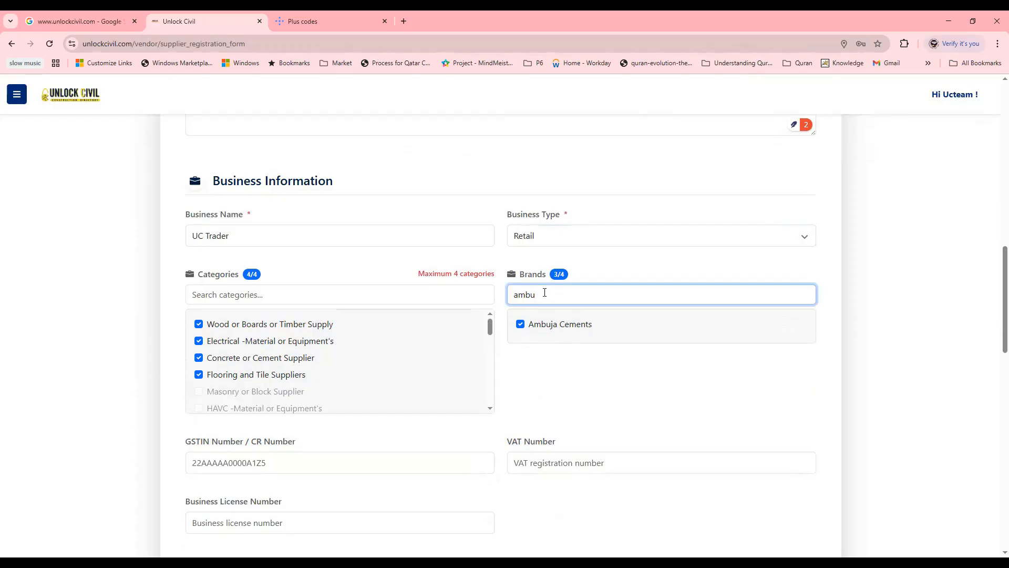
pyautogui.press('BackSpace')
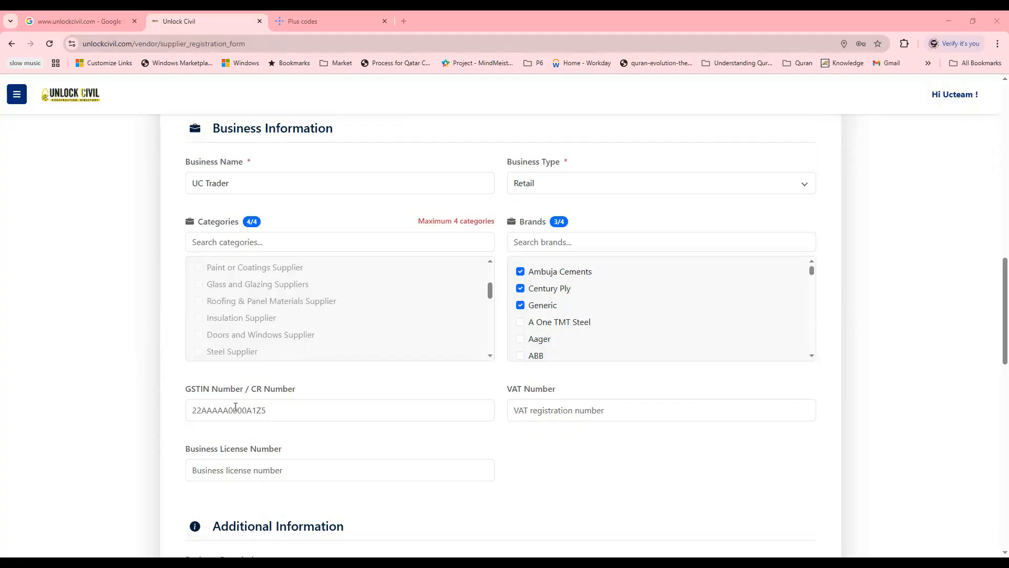
# Fill in the GSTIN/CR, VAT number and business licence number fields.
pyautogui.click(236, 408)
pyautogui.write('222')
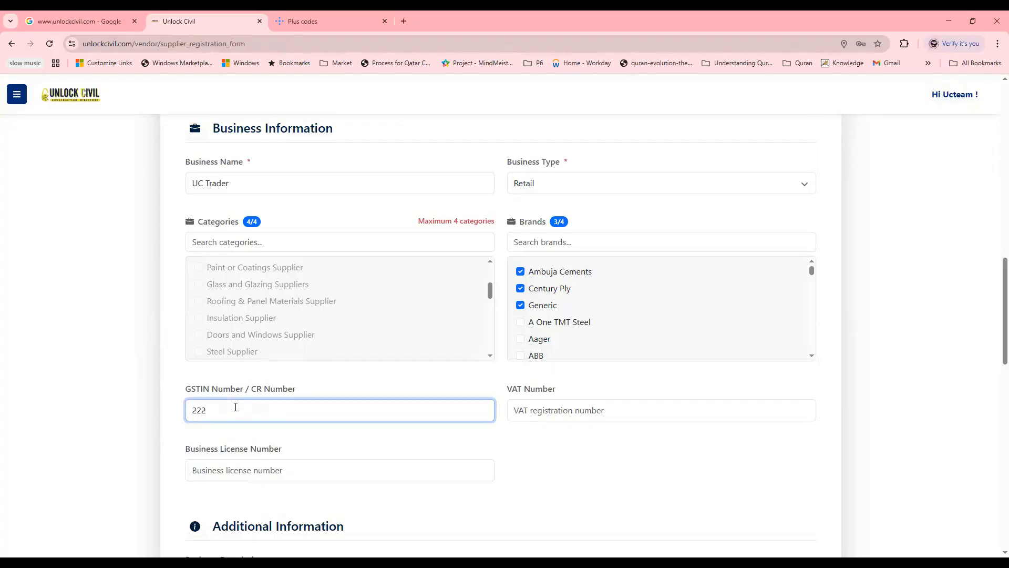
pyautogui.write('aaaa5667')
pyautogui.click(585, 411)
pyautogui.write('4565')
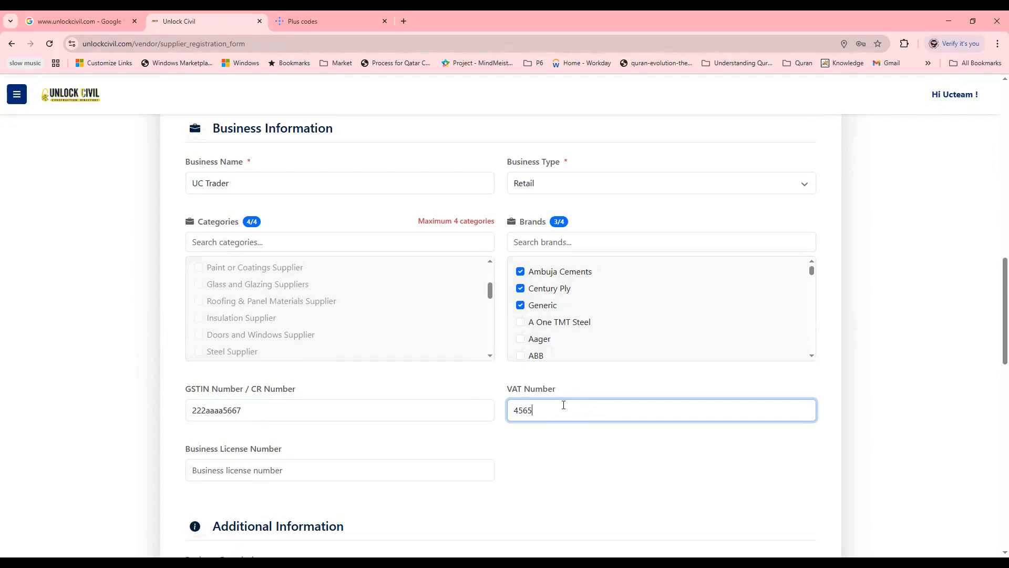
pyautogui.write('7868')
pyautogui.click(385, 466)
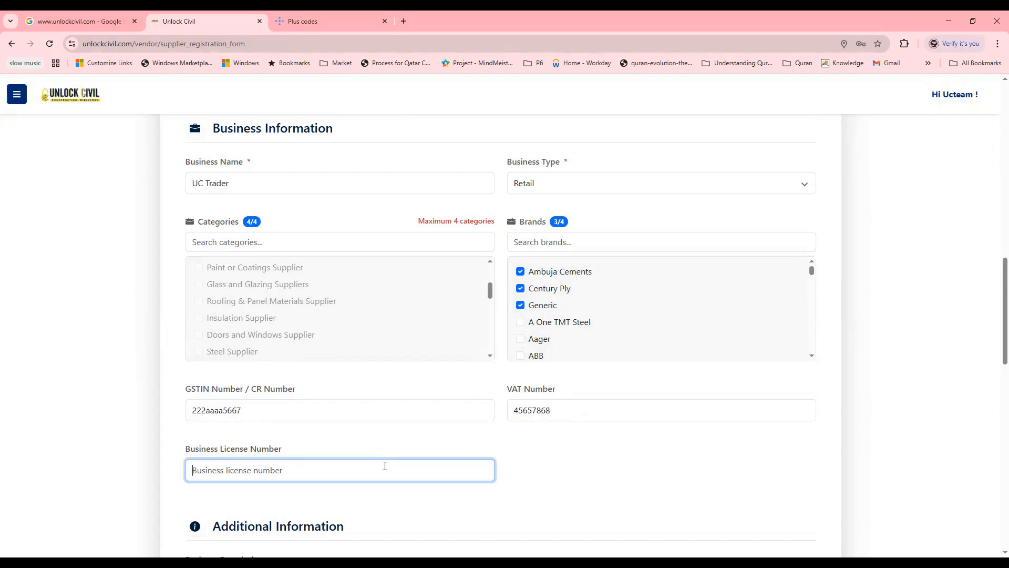
pyautogui.write('435677')
pyautogui.scroll(-5, 344, 374)
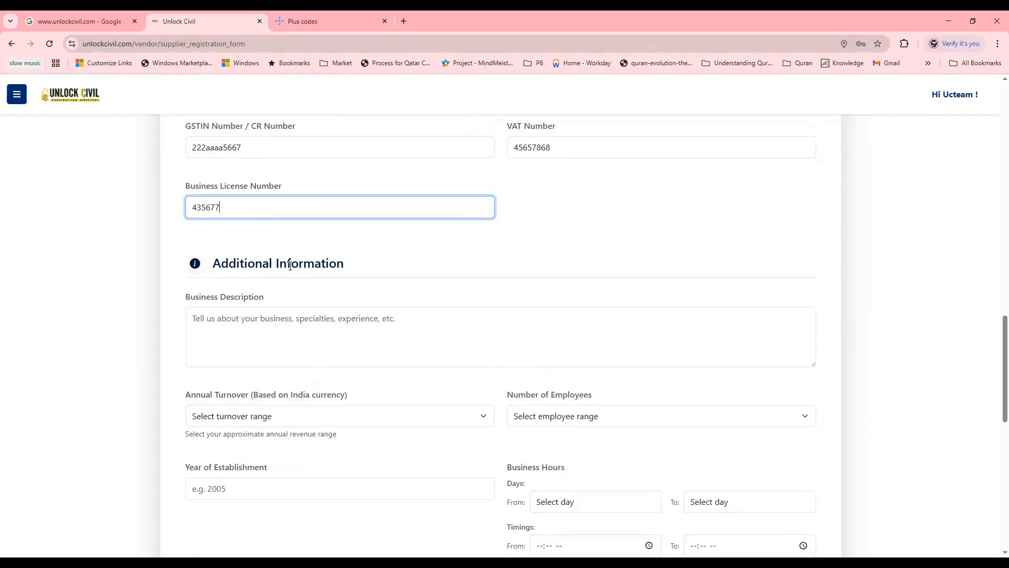
pyautogui.click(262, 324)
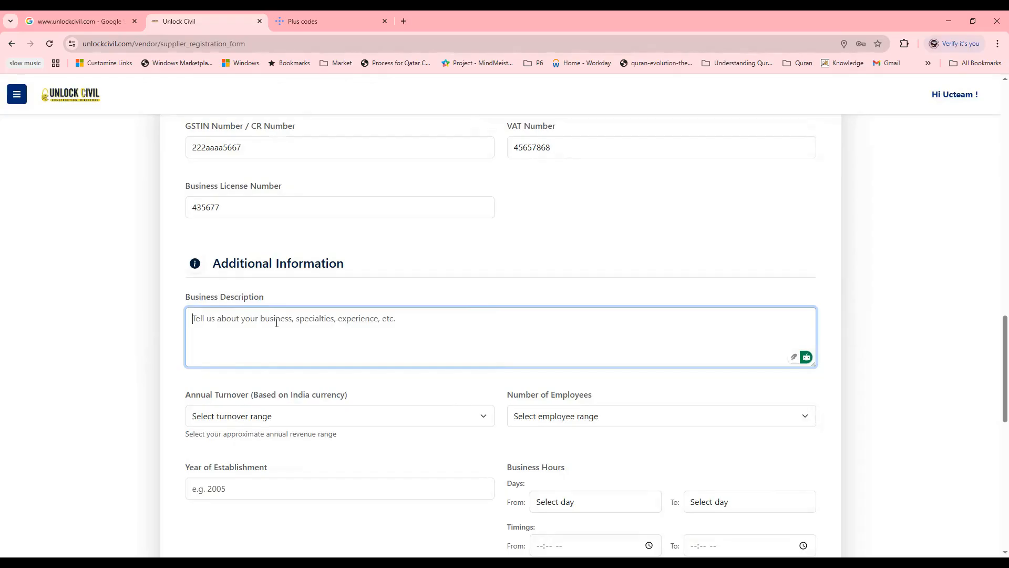
# Write the business description 'In Business since 2007 , ABC Company delivering qulaity cement and ply boards'.
pyautogui.write('Since')
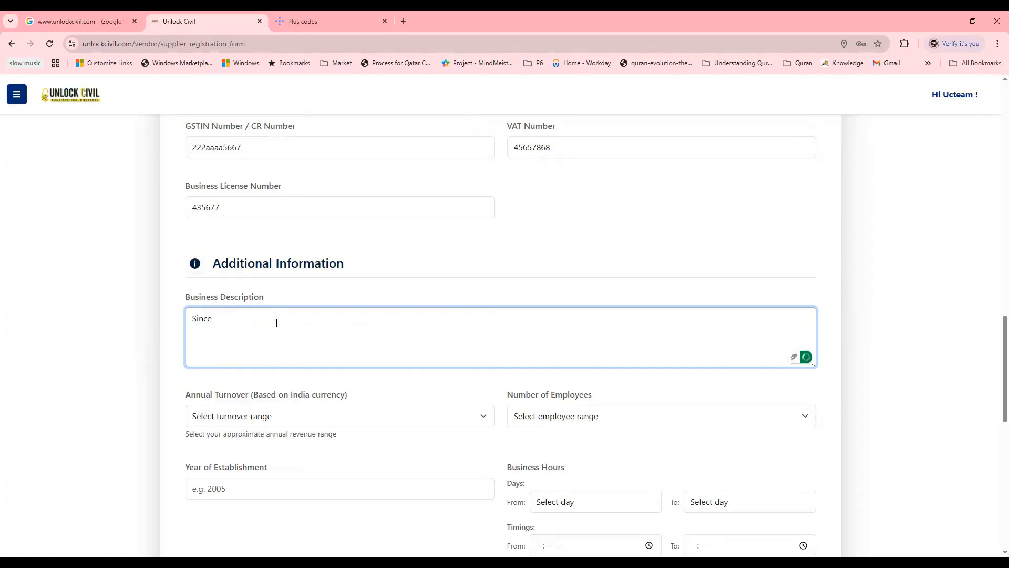
pyautogui.write(' 2')
pyautogui.press('BackSpace')
pyautogui.press('BackSpace')
pyautogui.press('BackSpace')
pyautogui.press('BackSpace')
pyautogui.press('BackSpace')
pyautogui.press('BackSpace')
pyautogui.press('BackSpace')
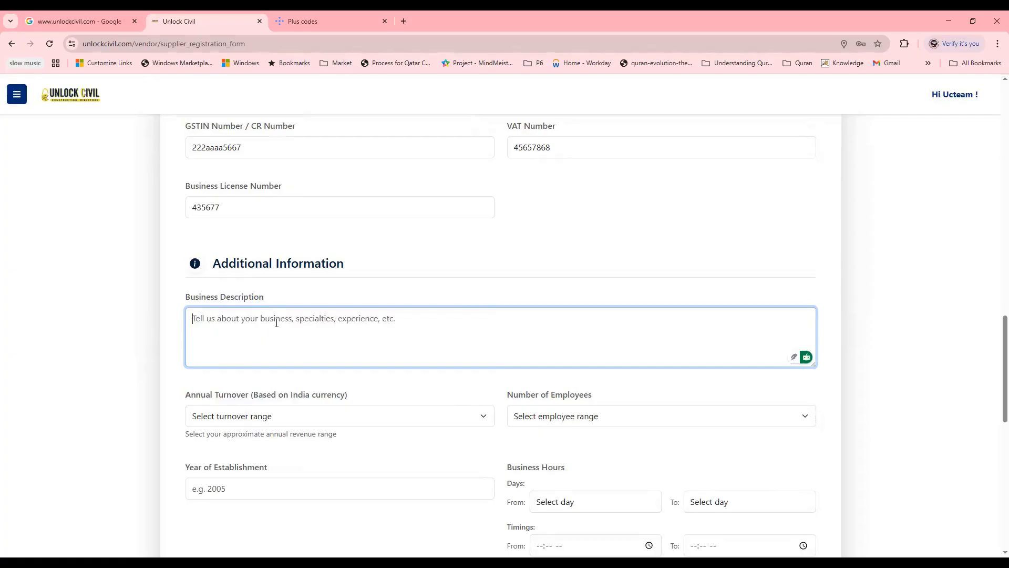
pyautogui.write('In ')
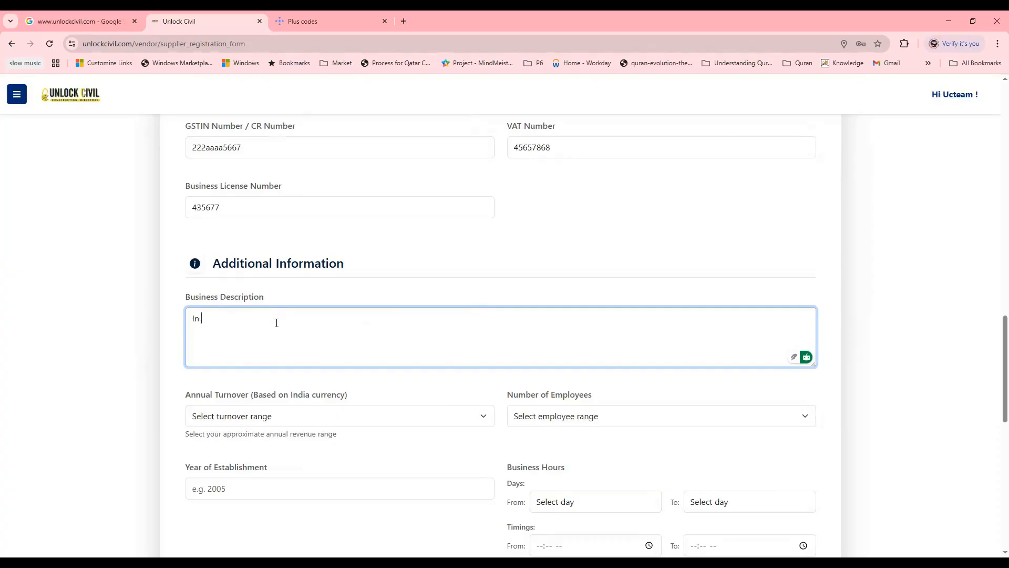
pyautogui.write('Business since 200')
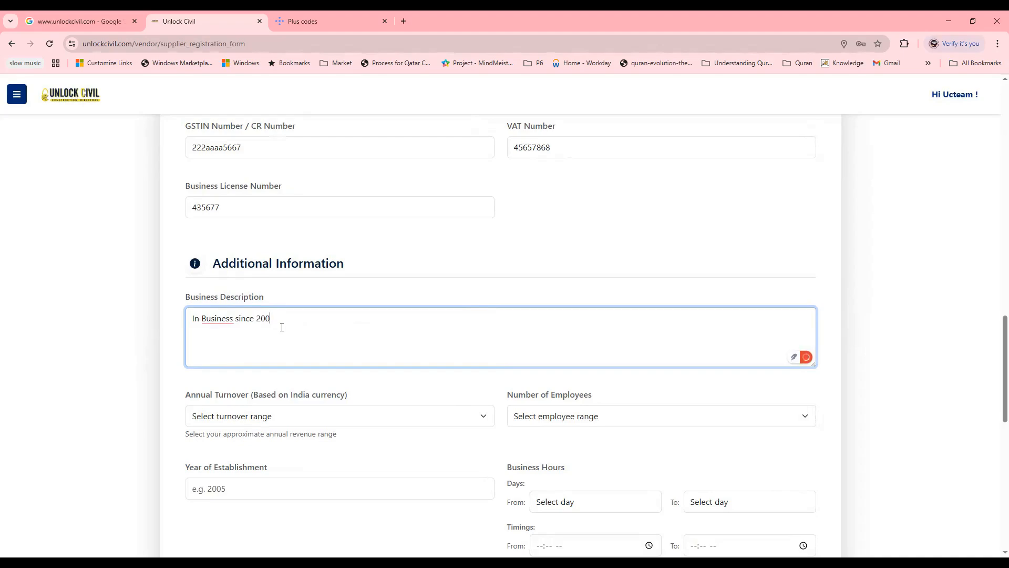
pyautogui.write('7 , ABC Company delivering qulaity cement and ply boards')
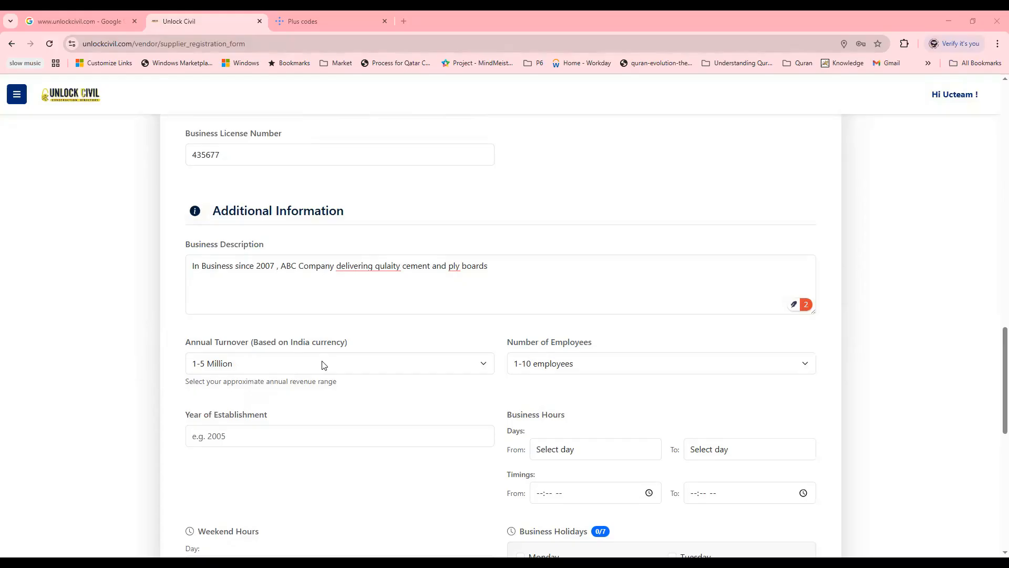
# Set annual turnover to 5-10 Million, employees to 11-50, and year of establishment 2007.
pyautogui.click(270, 363)
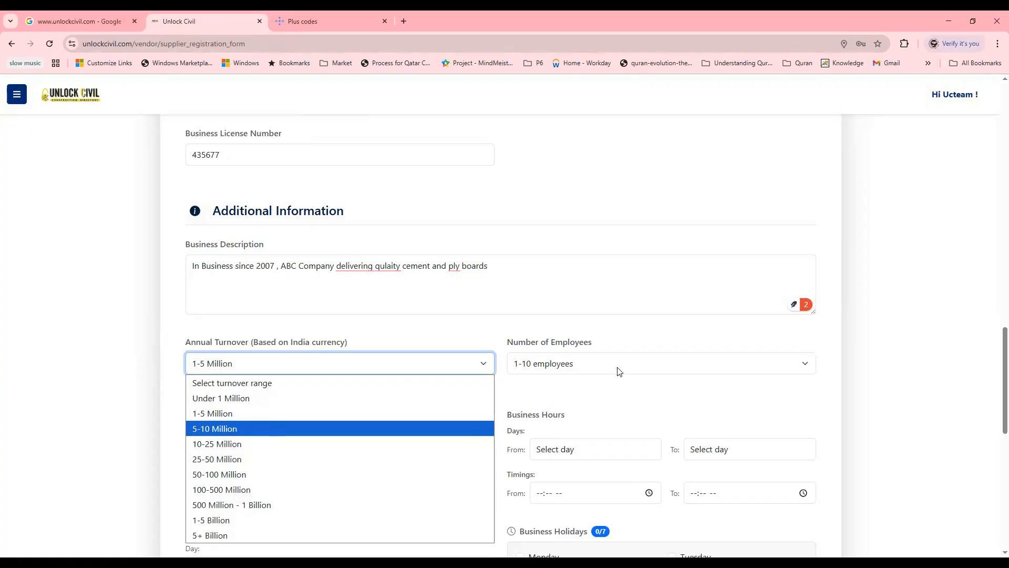
pyautogui.click(589, 363)
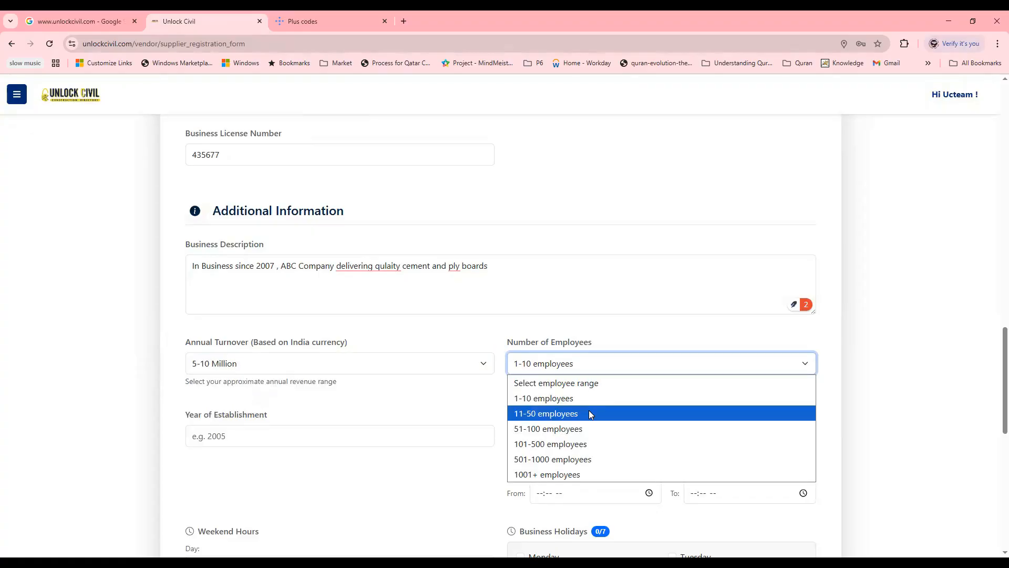
pyautogui.click(630, 371)
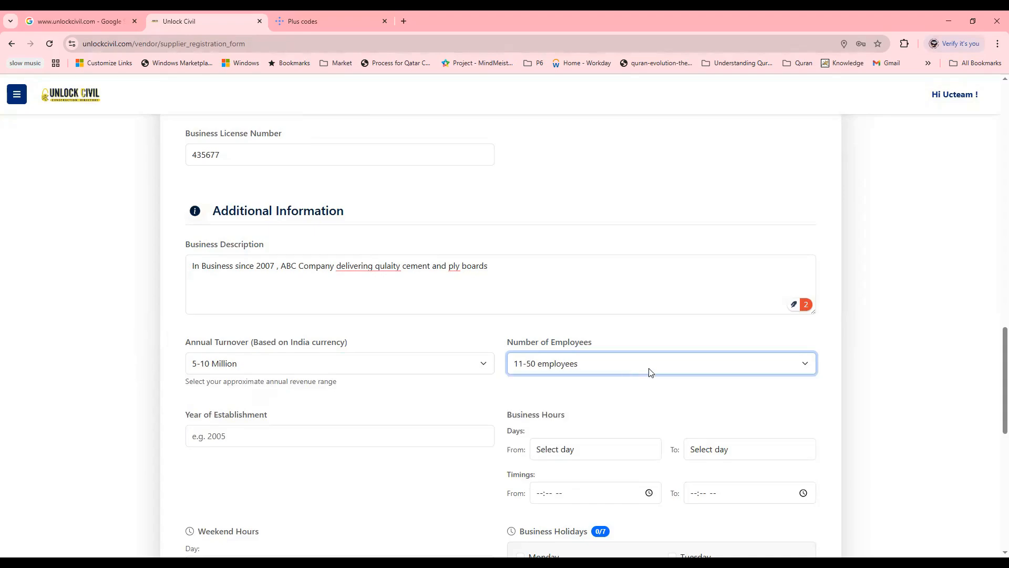
pyautogui.click(263, 435)
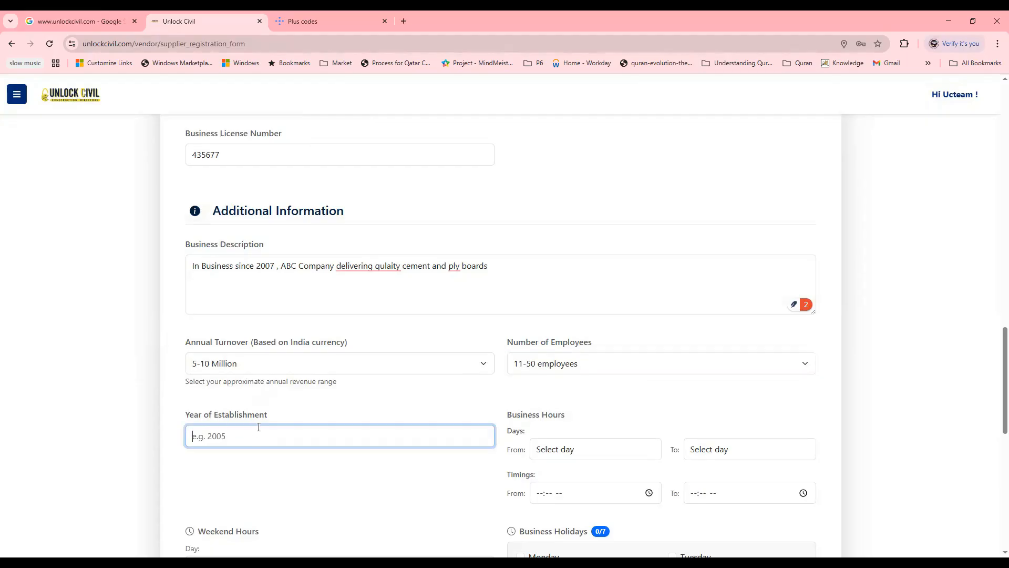
pyautogui.write('2007')
pyautogui.click(664, 390)
pyautogui.scroll(-2, 663, 390)
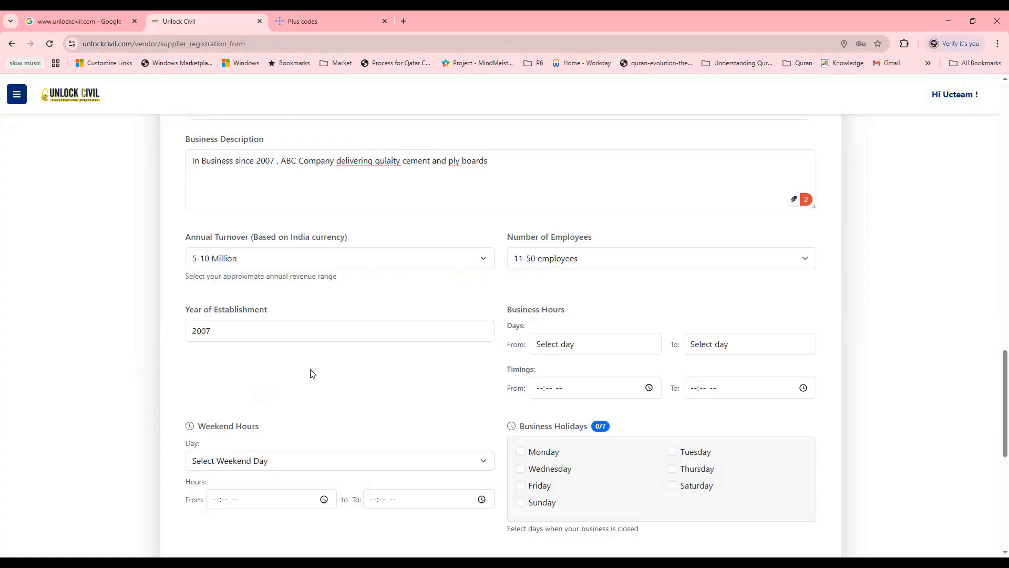
# Set the business days to run from Monday to Friday.
pyautogui.click(622, 351)
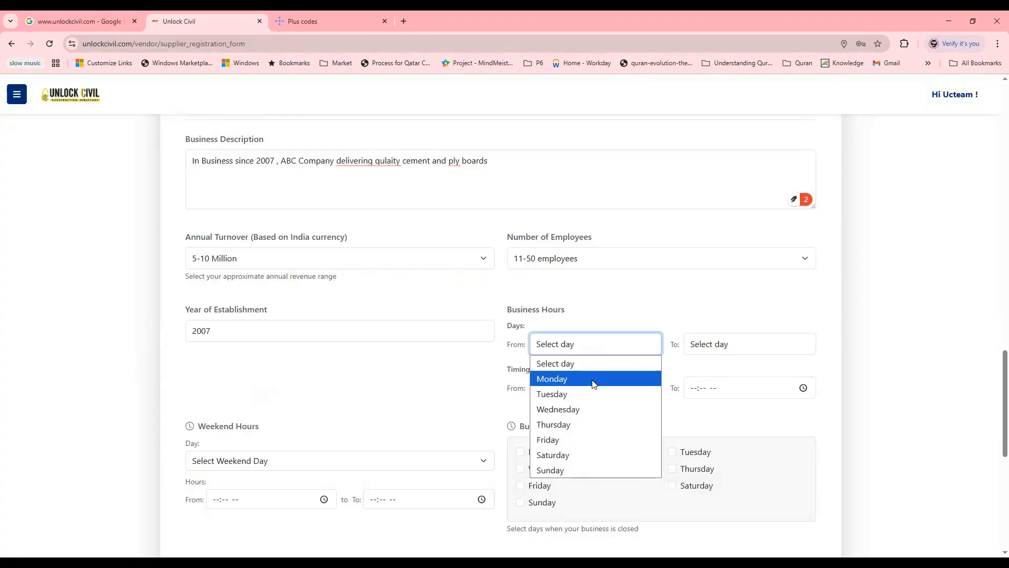
pyautogui.click(594, 379)
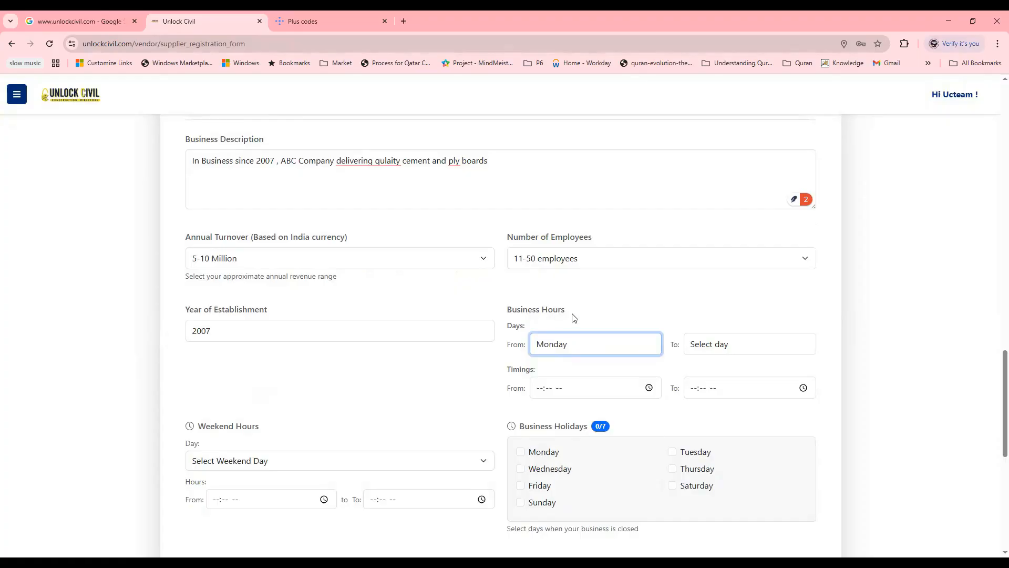
pyautogui.click(716, 344)
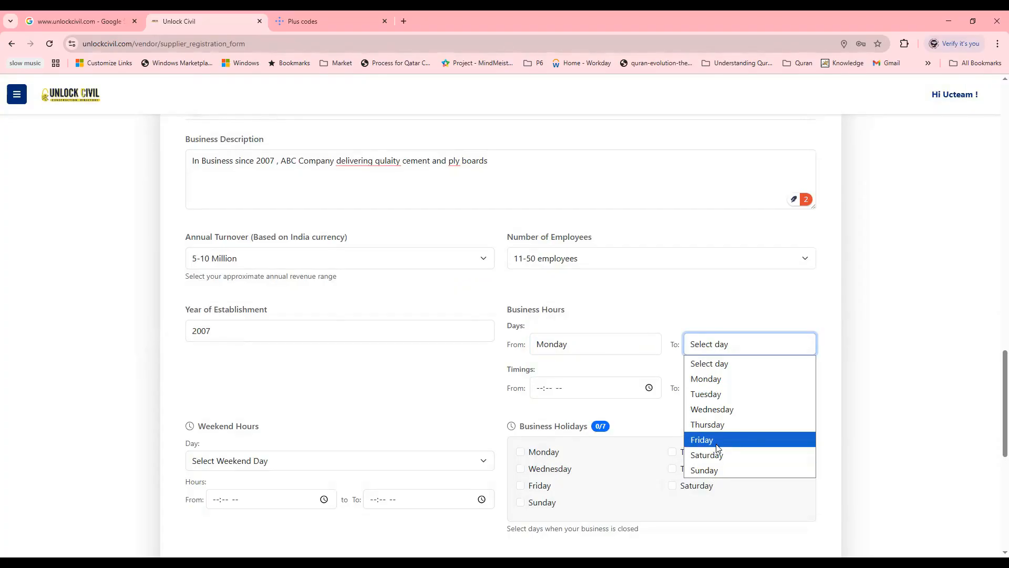
pyautogui.click(718, 447)
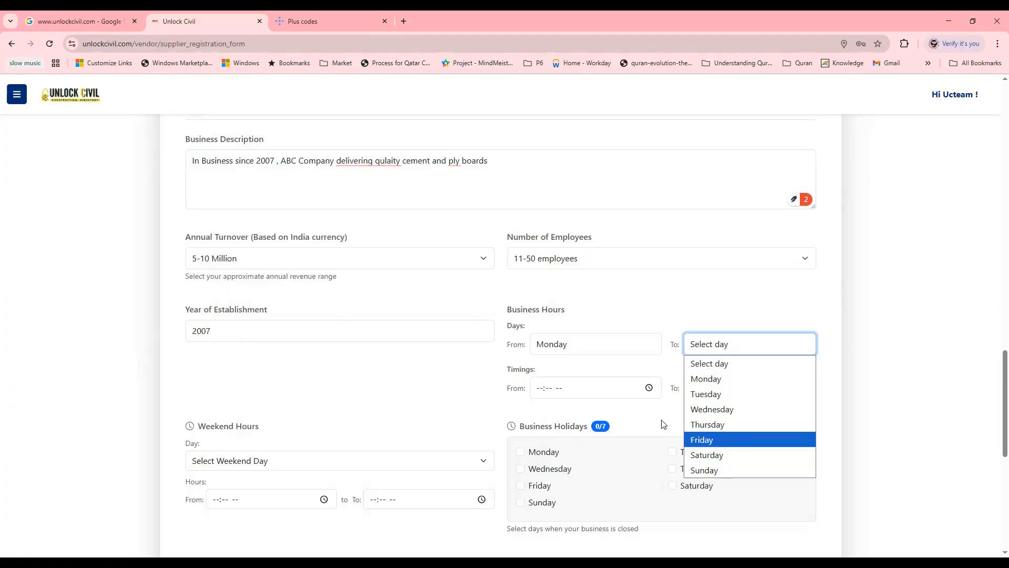
# Set weekday hours from 08:00 AM to 06:00 PM.
pyautogui.click(650, 389)
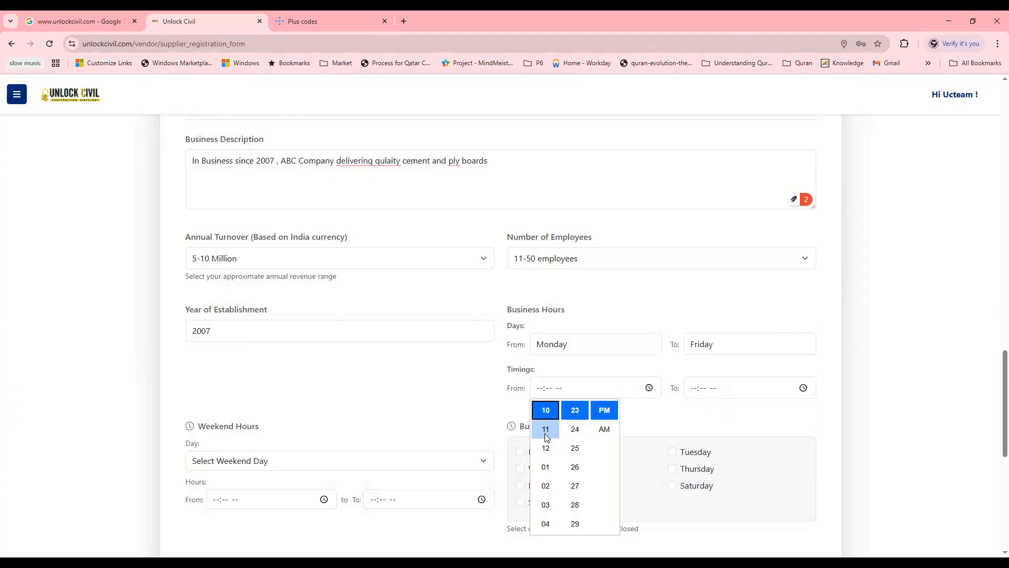
pyautogui.scroll(3, 545, 473)
pyautogui.click(545, 478)
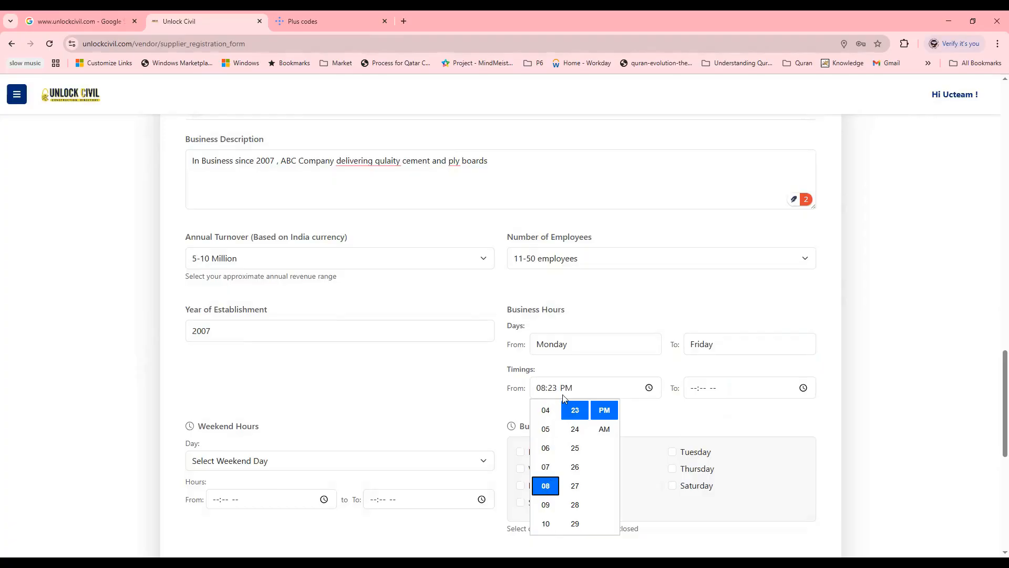
pyautogui.scroll(5, 574, 480)
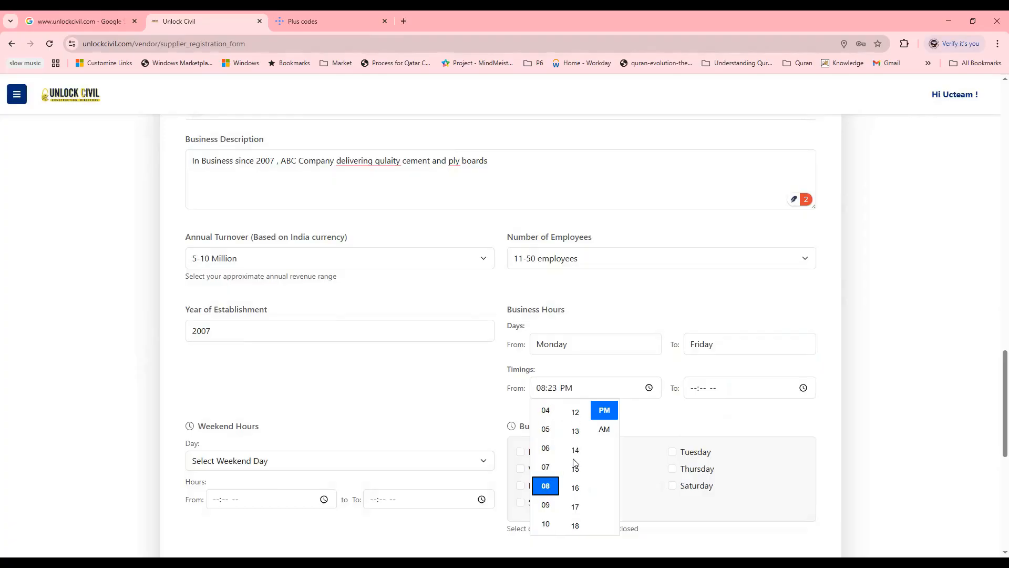
pyautogui.scroll(3, 575, 463)
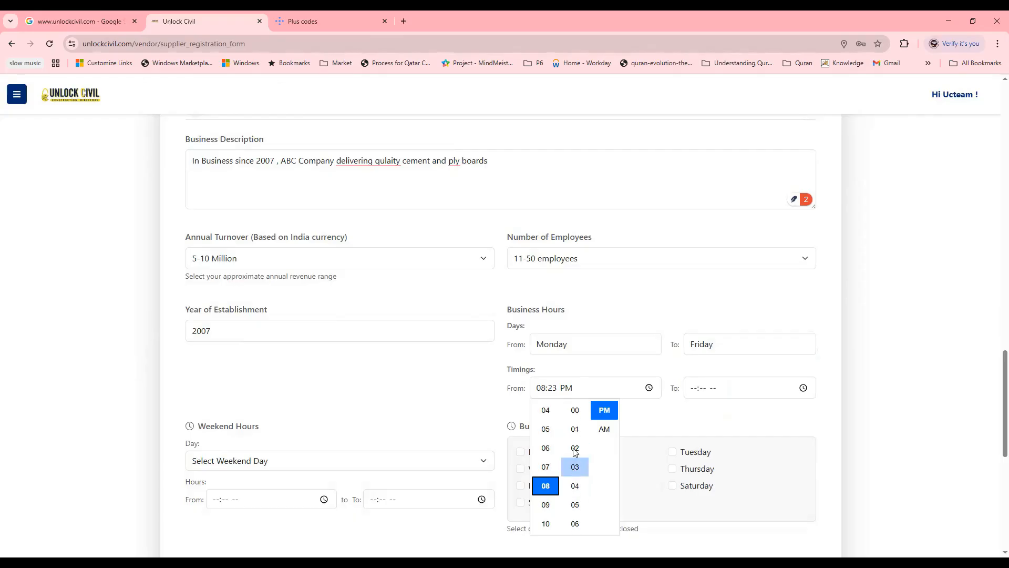
pyautogui.click(576, 411)
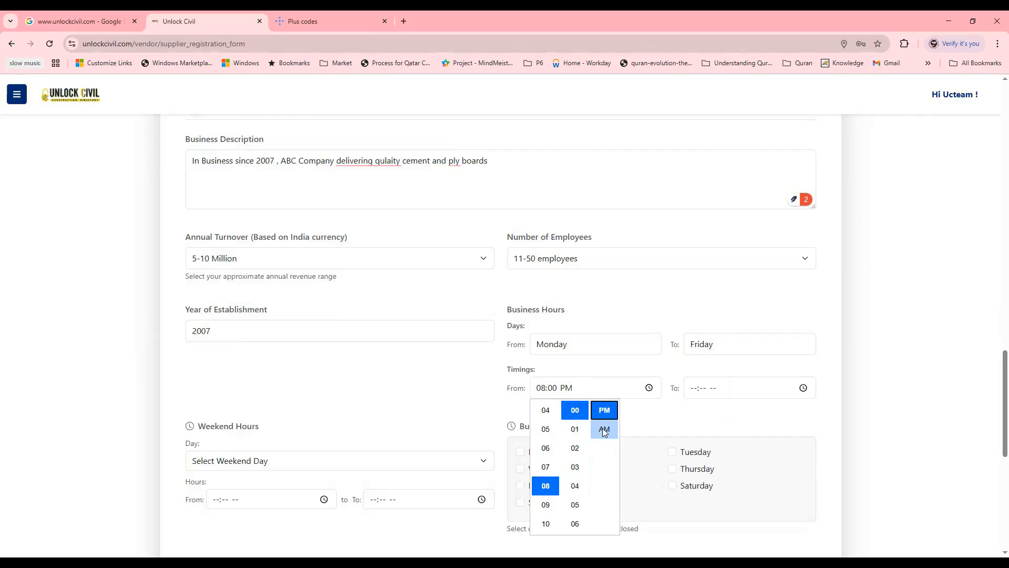
pyautogui.click(603, 428)
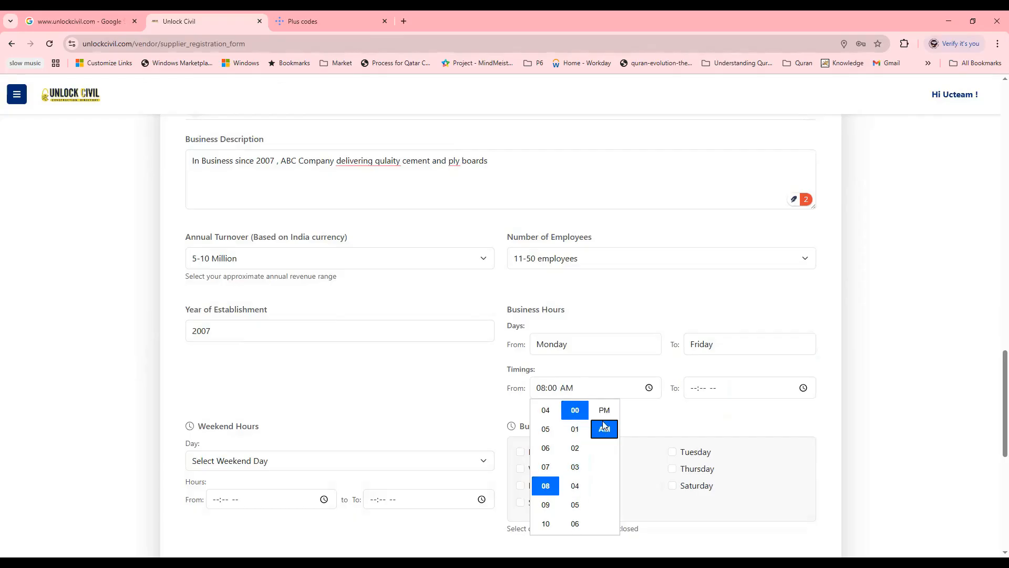
pyautogui.click(693, 389)
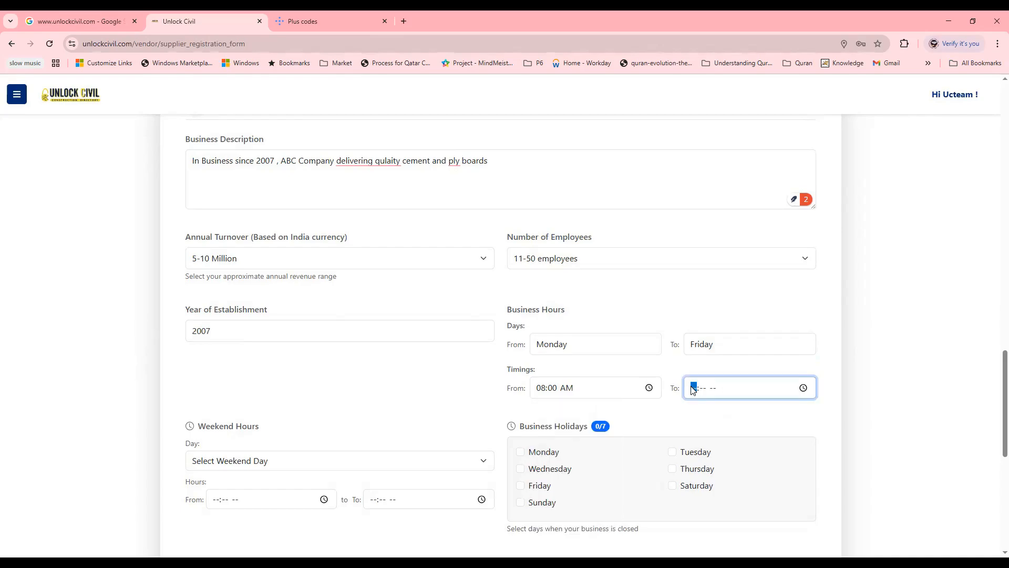
pyautogui.write('6:00p')
pyautogui.click(652, 412)
pyautogui.scroll(-1, 658, 343)
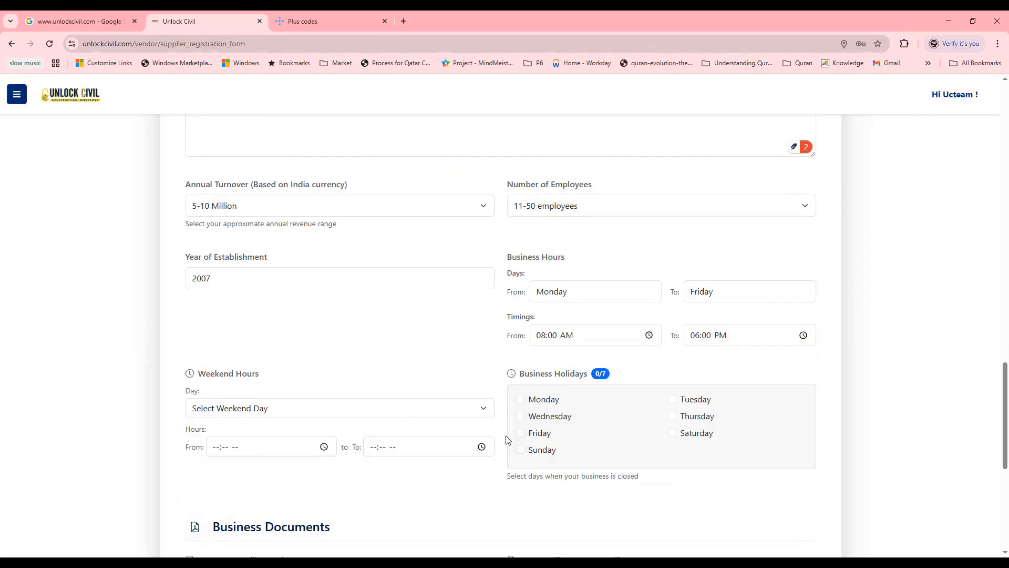
pyautogui.click(234, 412)
# Make Saturday the weekend day with an opening time of 08:00 AM.
pyautogui.click(222, 464)
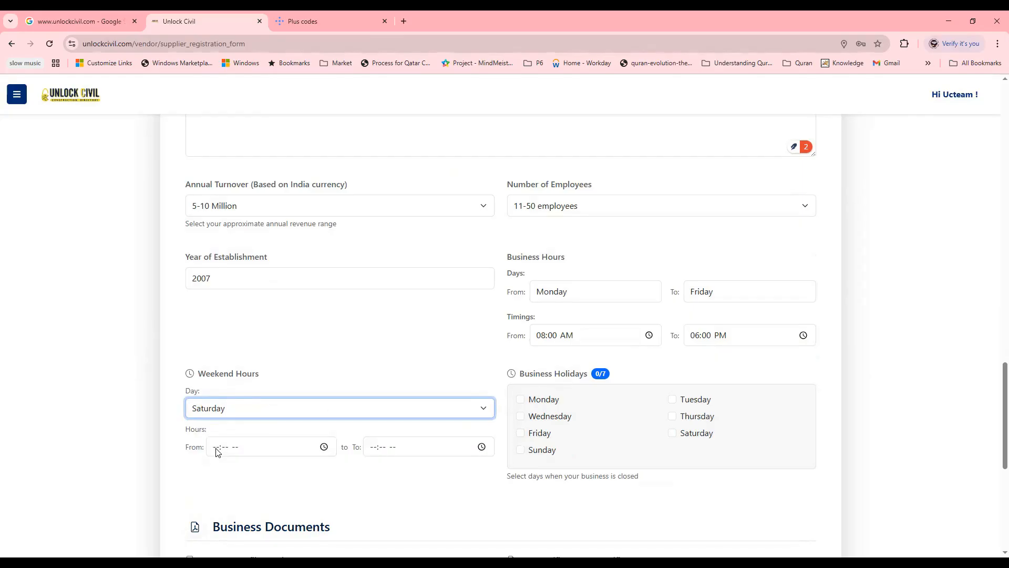
pyautogui.click(218, 447)
pyautogui.write('08:-- --')
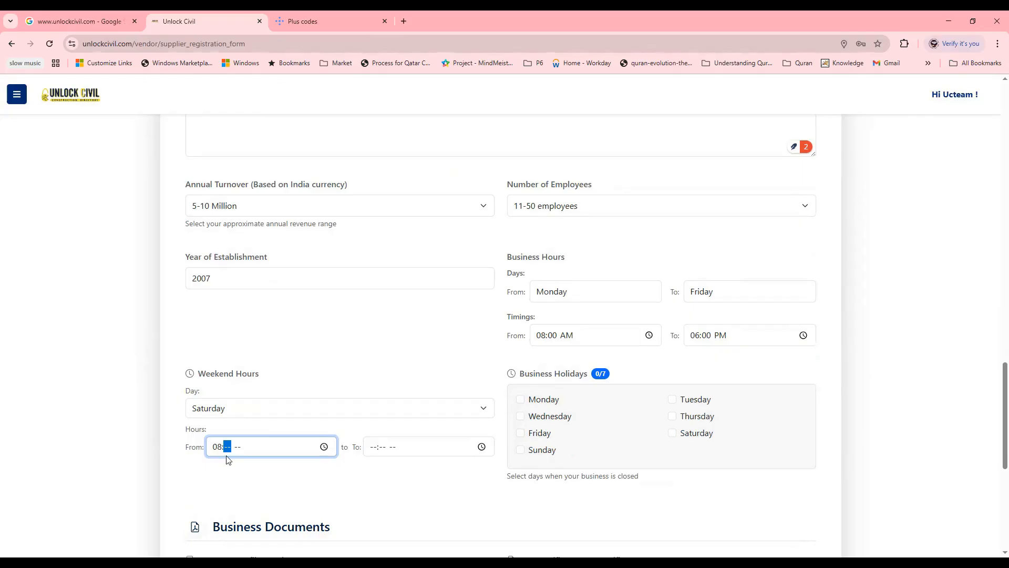
pyautogui.click(324, 446)
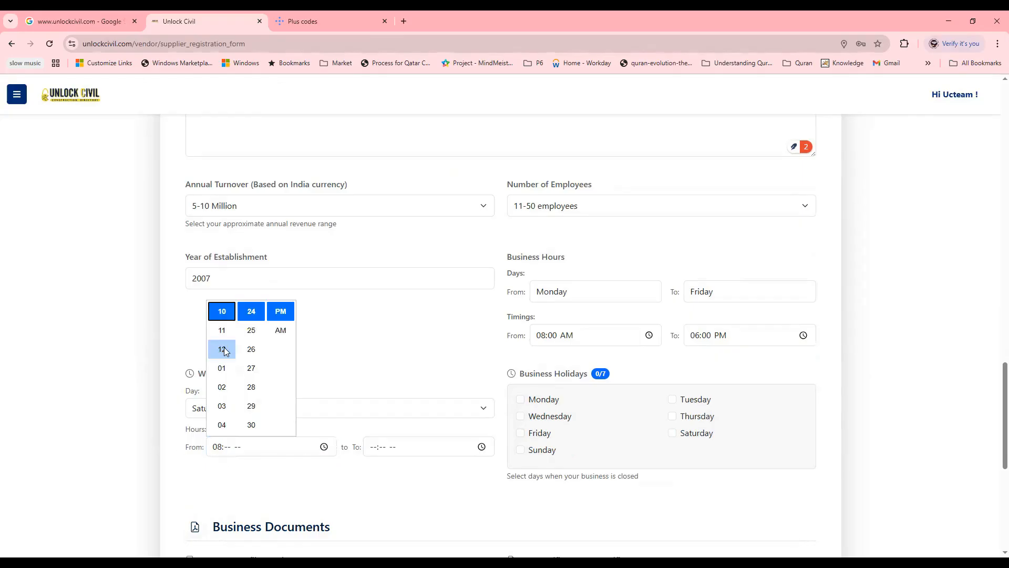
pyautogui.scroll(2, 226, 368)
pyautogui.click(218, 375)
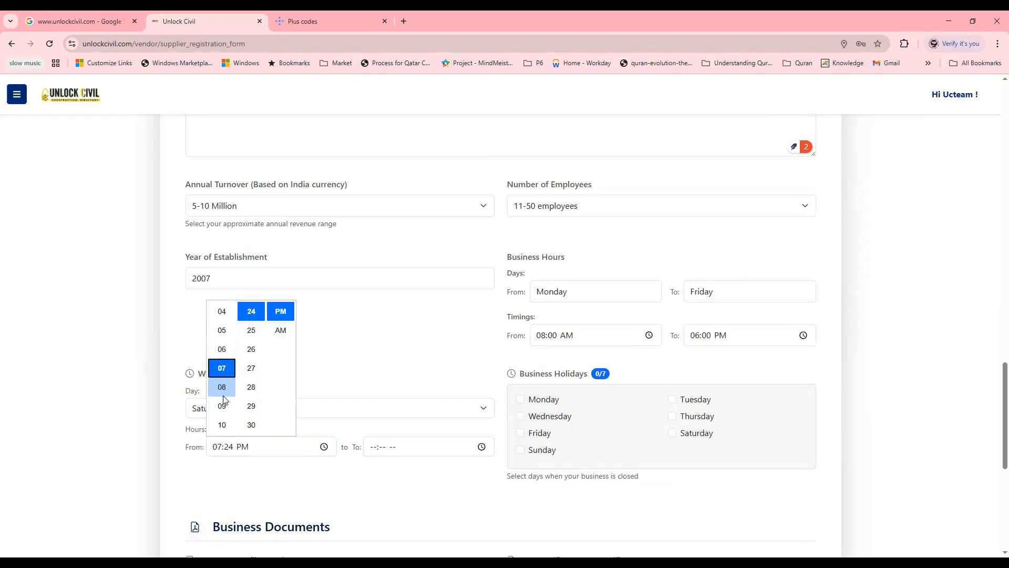
pyautogui.click(224, 389)
pyautogui.scroll(-10, 252, 346)
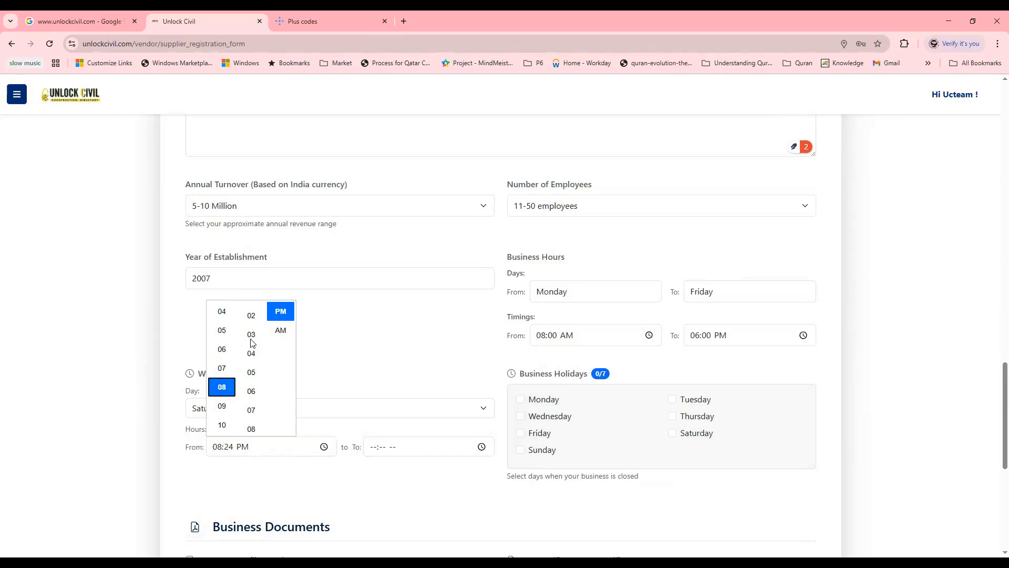
pyautogui.click(251, 383)
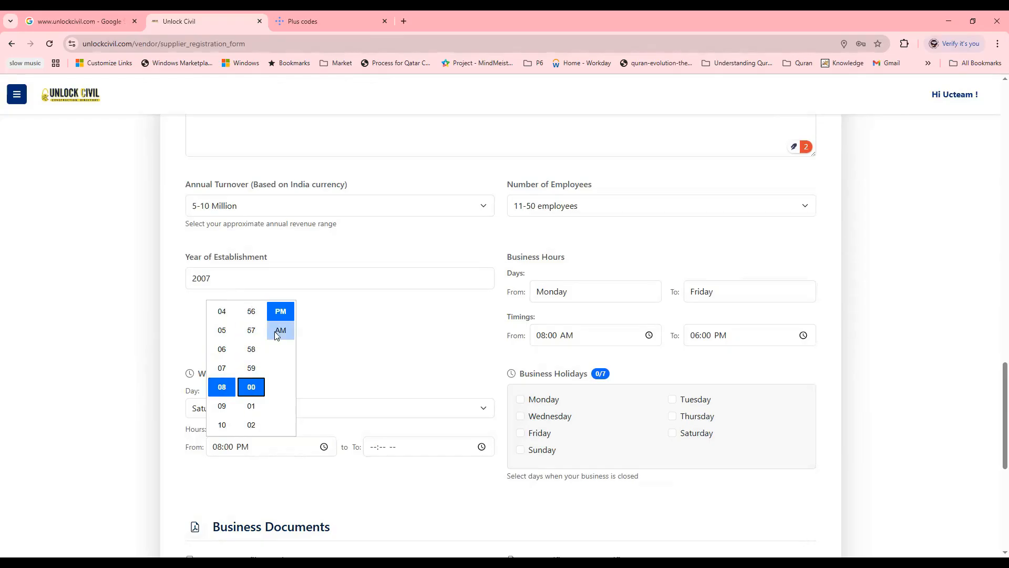
pyautogui.click(280, 330)
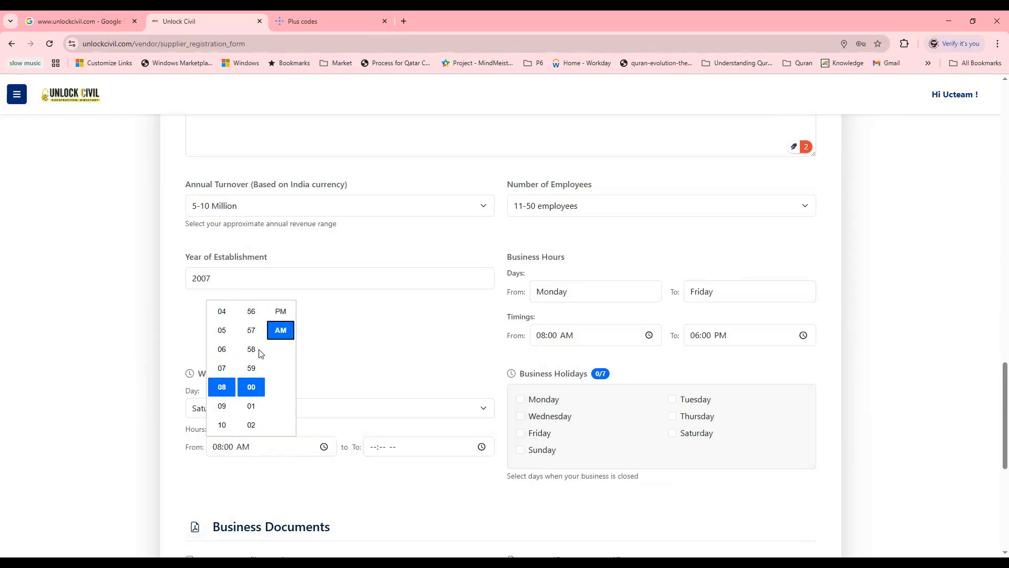
# Set the Saturday closing time to 02:00 PM.
pyautogui.click(487, 448)
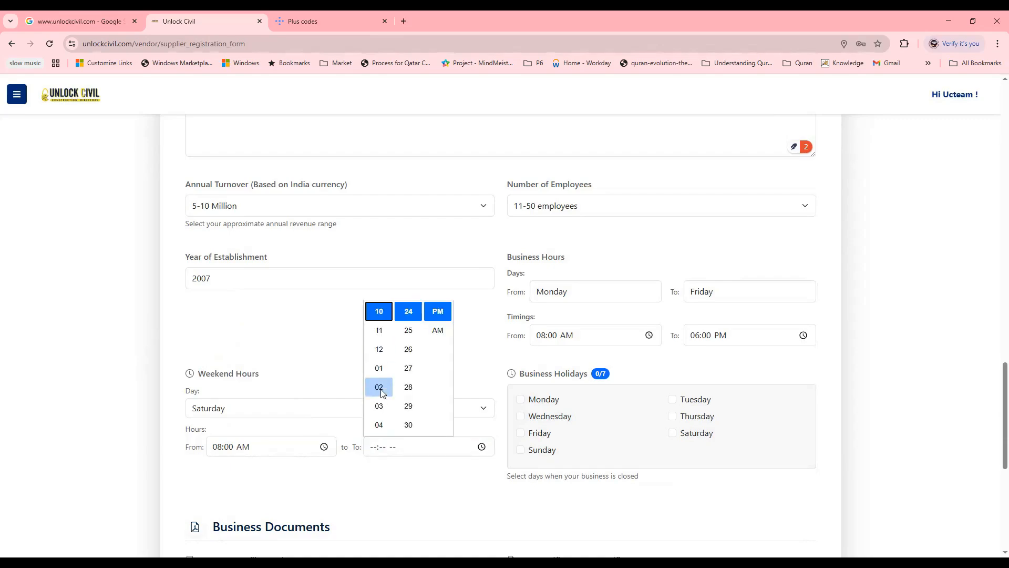
pyautogui.click(379, 387)
pyautogui.scroll(5, 410, 342)
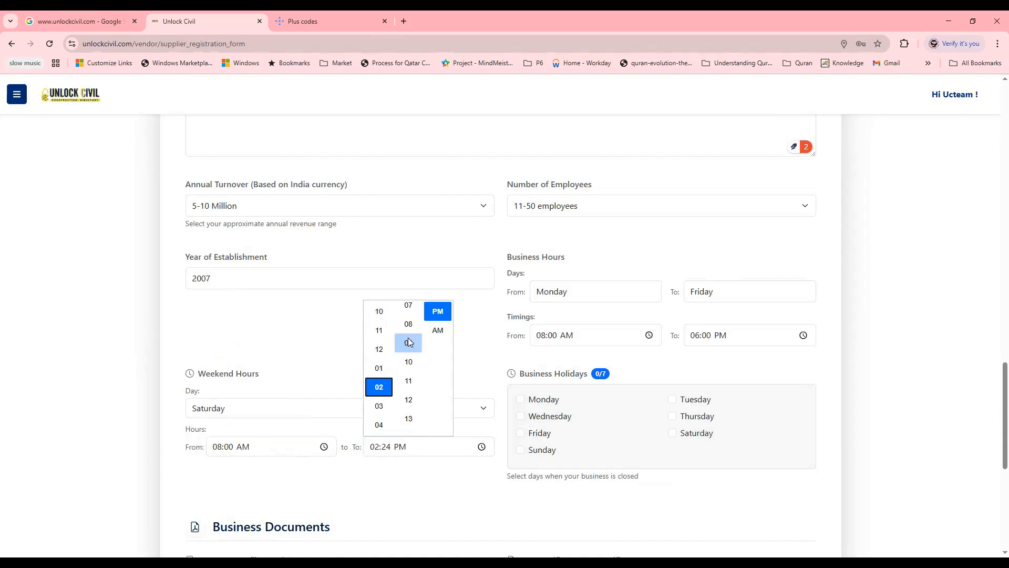
pyautogui.scroll(3, 409, 344)
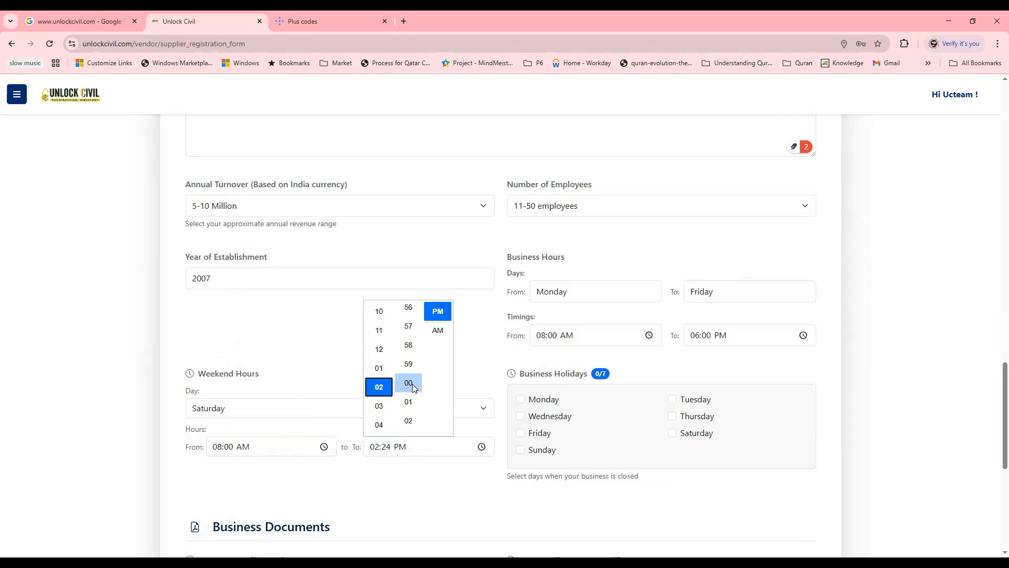
pyautogui.click(410, 386)
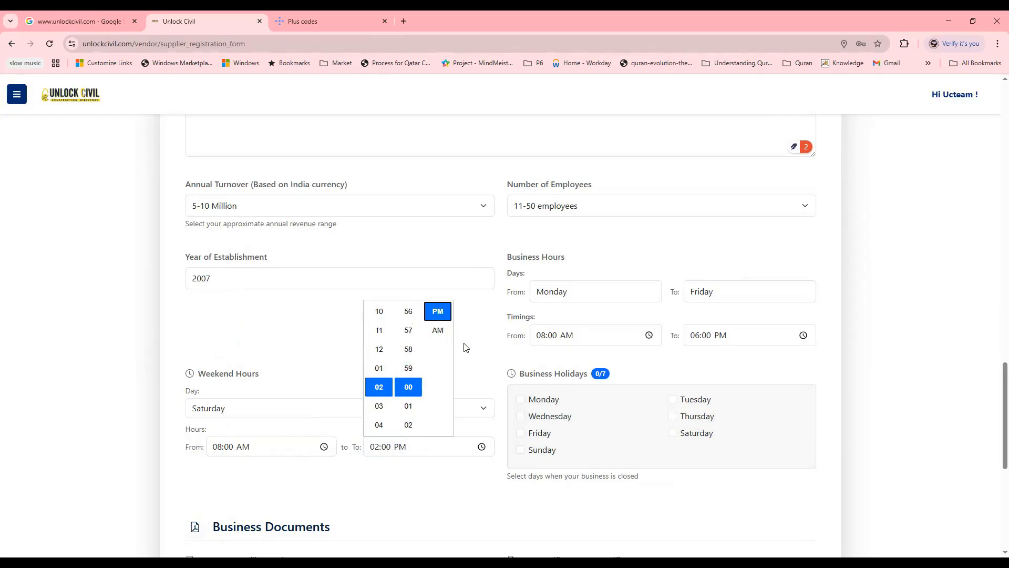
pyautogui.scroll(-4, 383, 350)
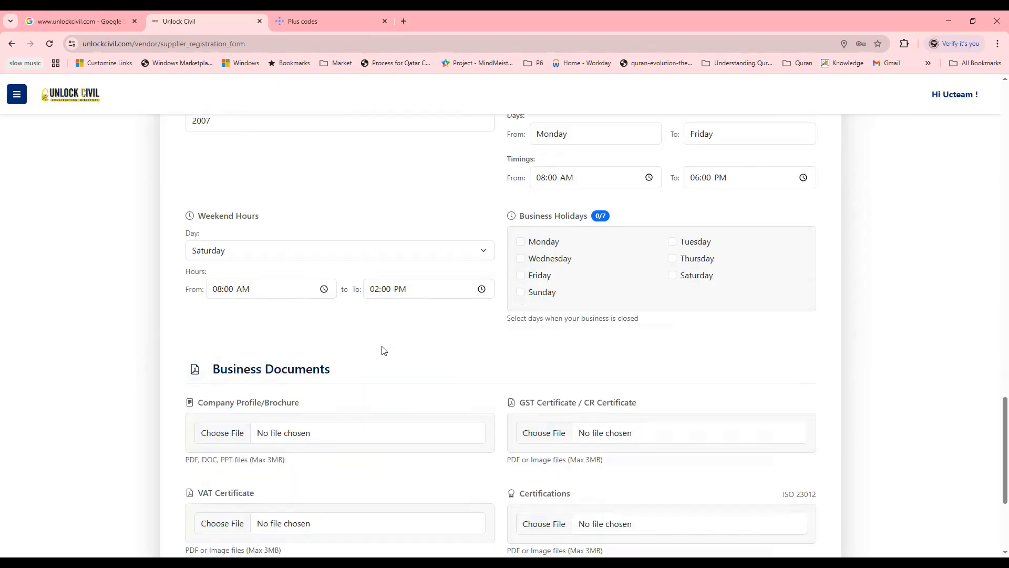
# Mark Sunday as the business holiday, then choose a file for Company Profile/Brochure.
pyautogui.scroll(1, 573, 305)
pyautogui.click(522, 296)
pyautogui.scroll(-1, 420, 342)
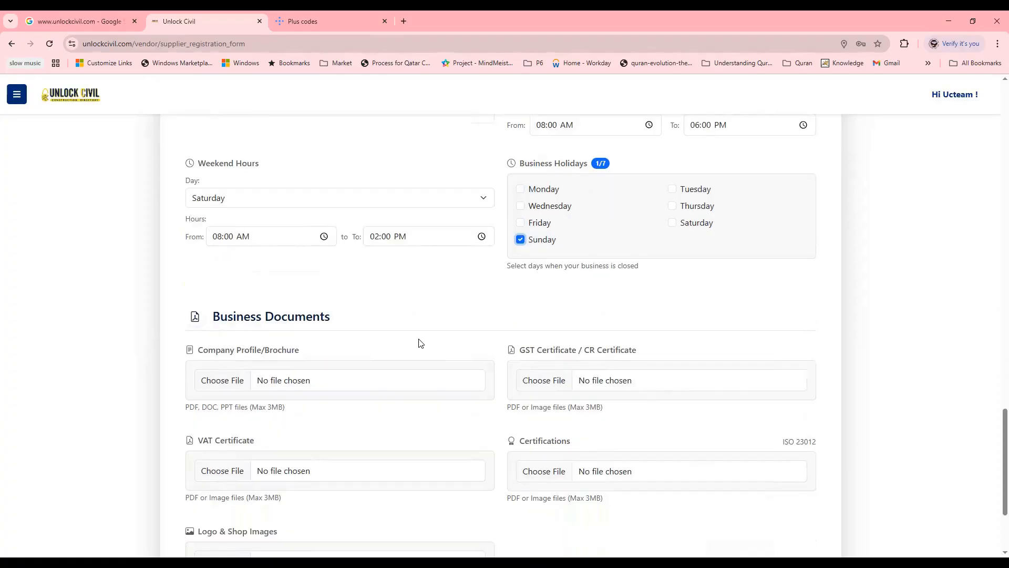
pyautogui.scroll(-1, 421, 343)
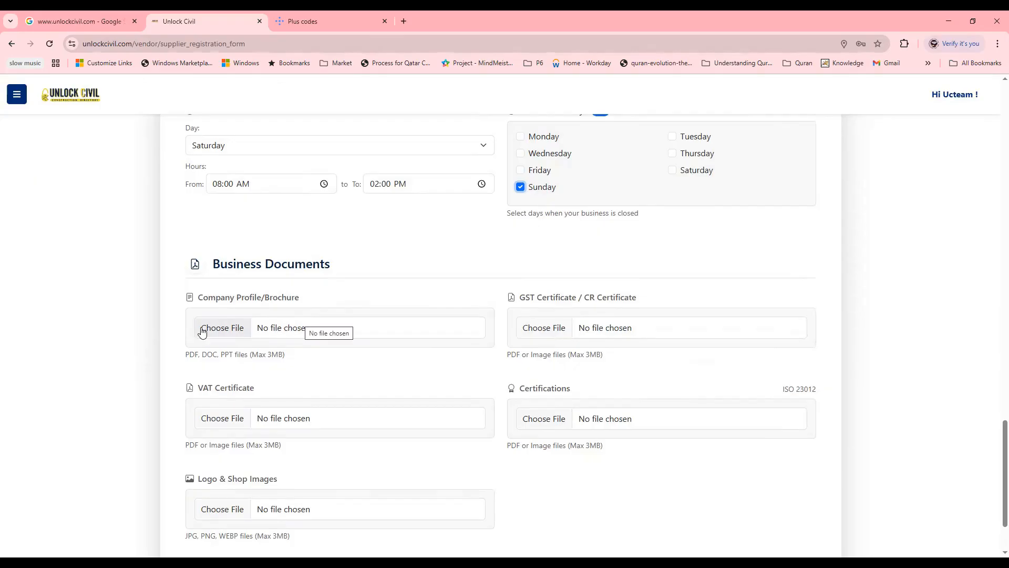
pyautogui.click(284, 331)
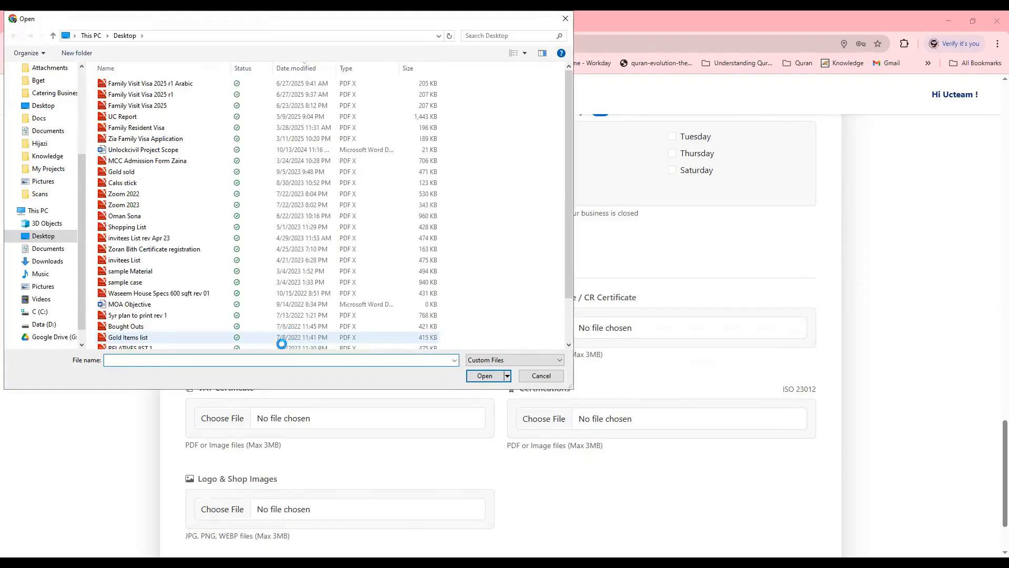
# Attach UC Team Performance Tracker dt 14 Aug 25.pdf as company profile, leaving GST, VAT and certifications empty.
pyautogui.scroll(4, 33, 142)
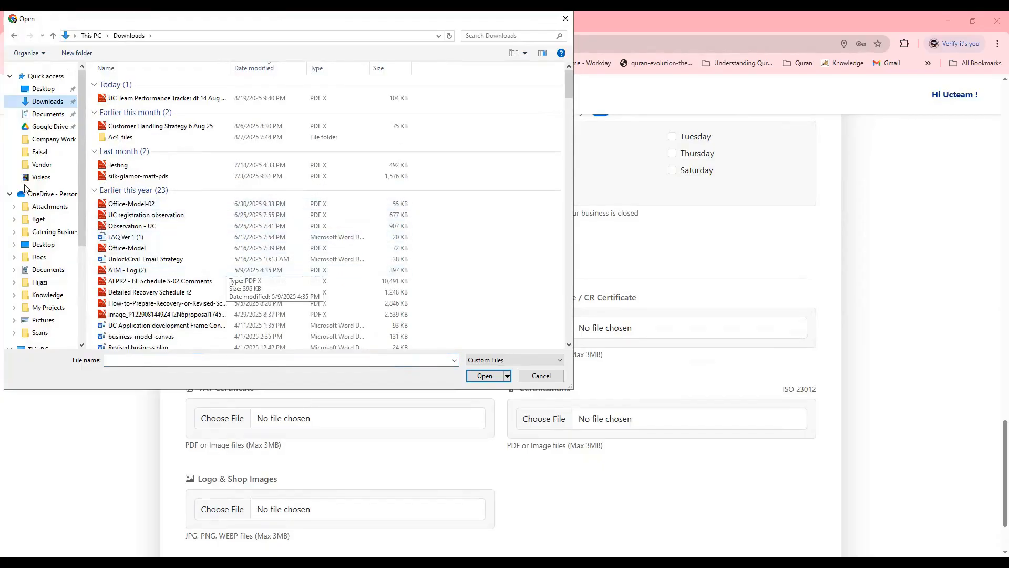
pyautogui.click(135, 98)
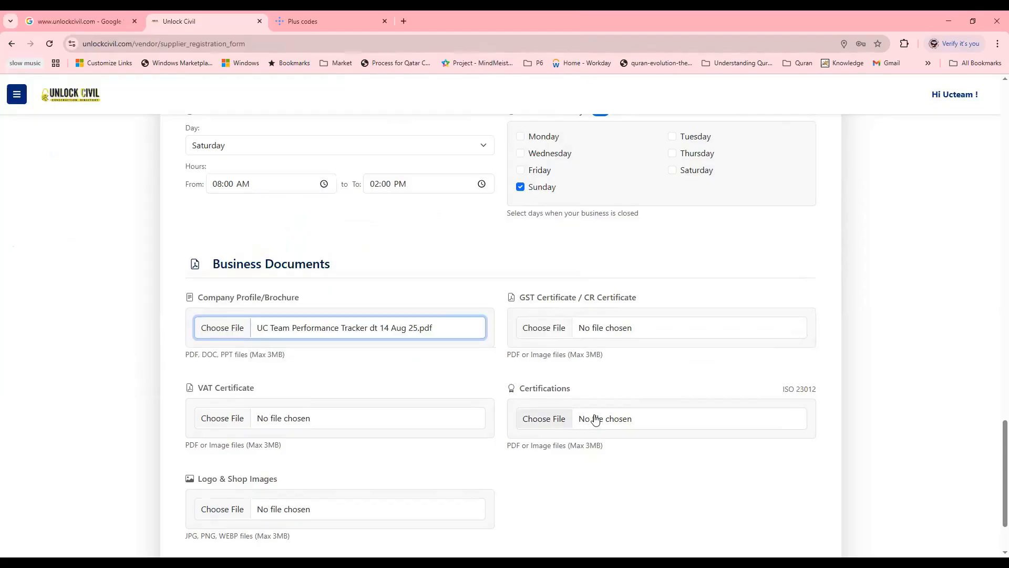
pyautogui.click(594, 328)
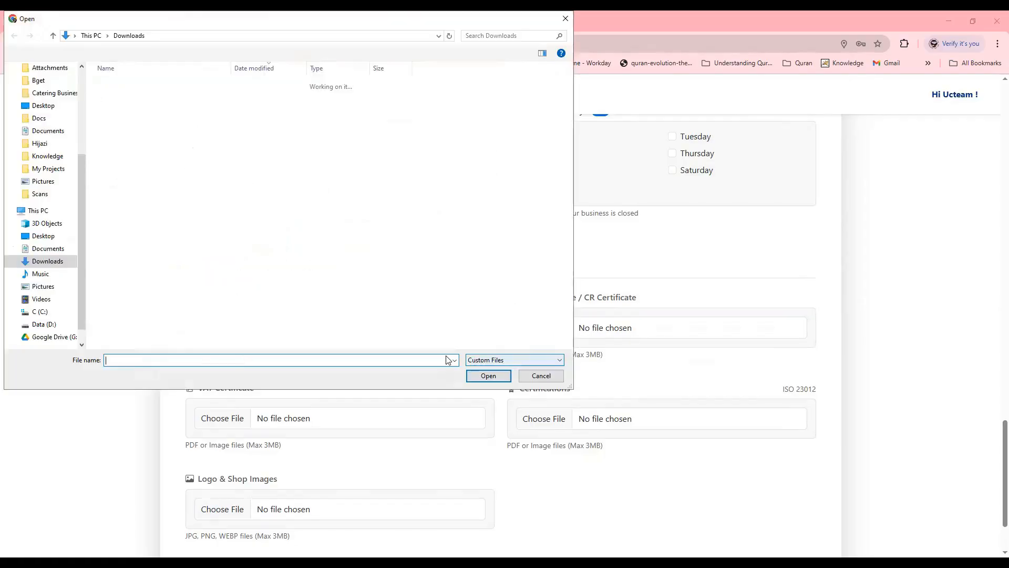
pyautogui.click(548, 376)
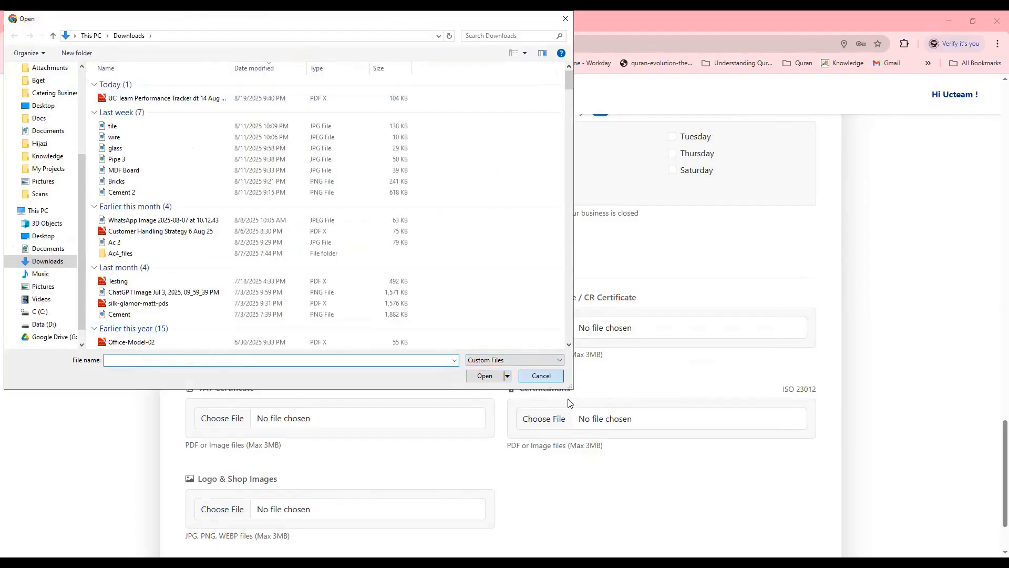
pyautogui.click(271, 412)
pyautogui.click(546, 375)
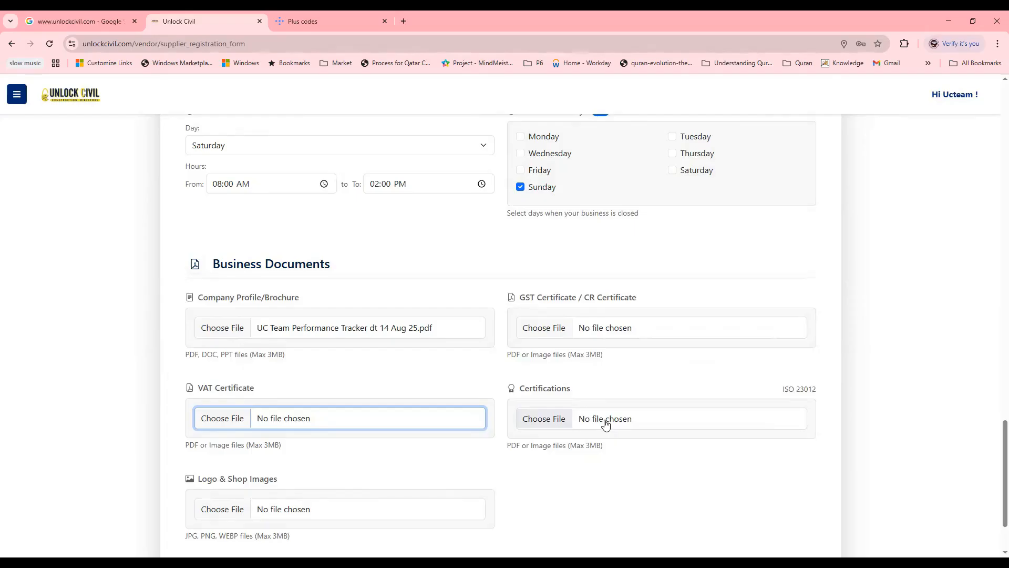
pyautogui.click(553, 424)
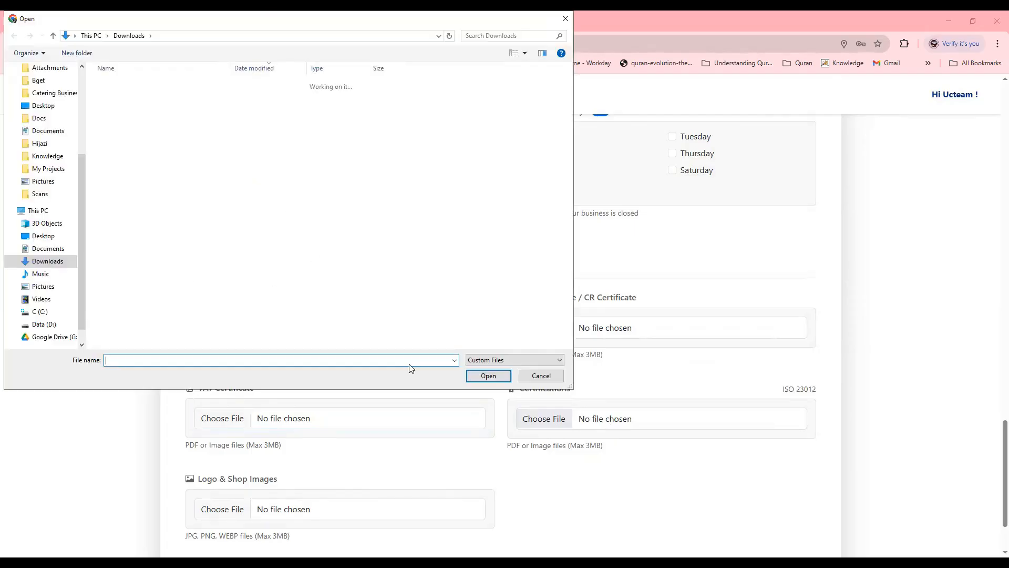
pyautogui.click(541, 376)
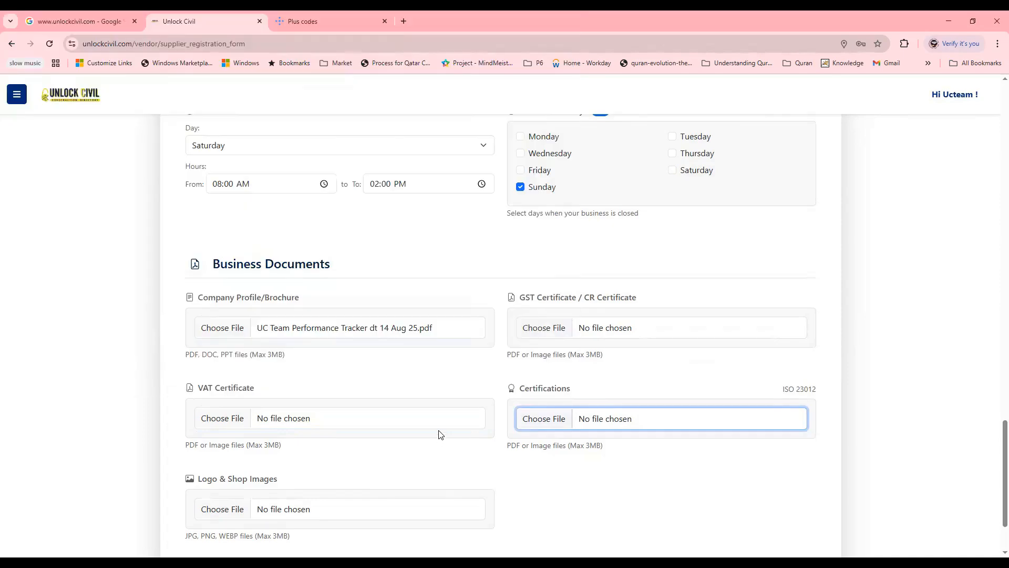
pyautogui.scroll(-1, 439, 437)
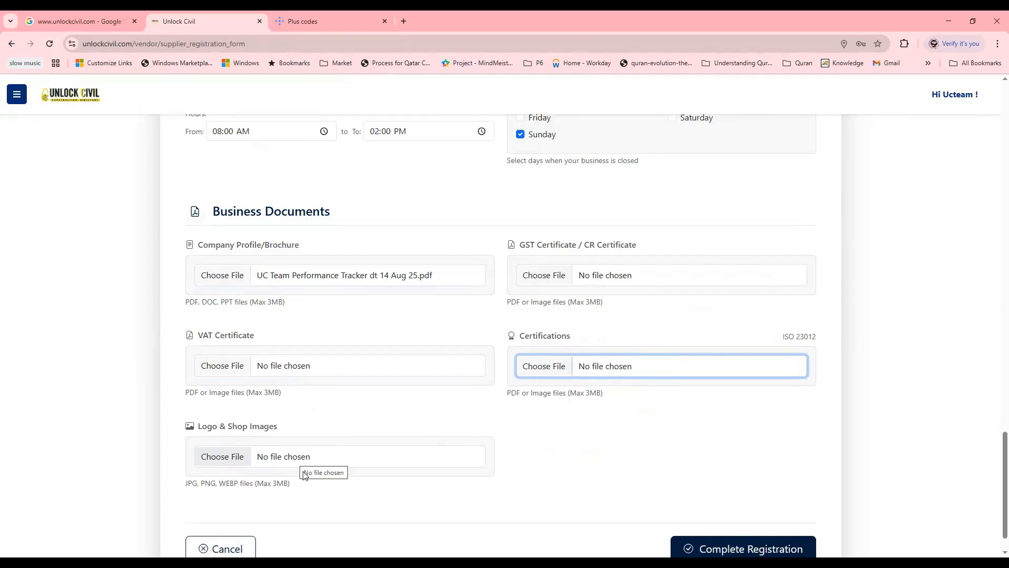
pyautogui.click(337, 446)
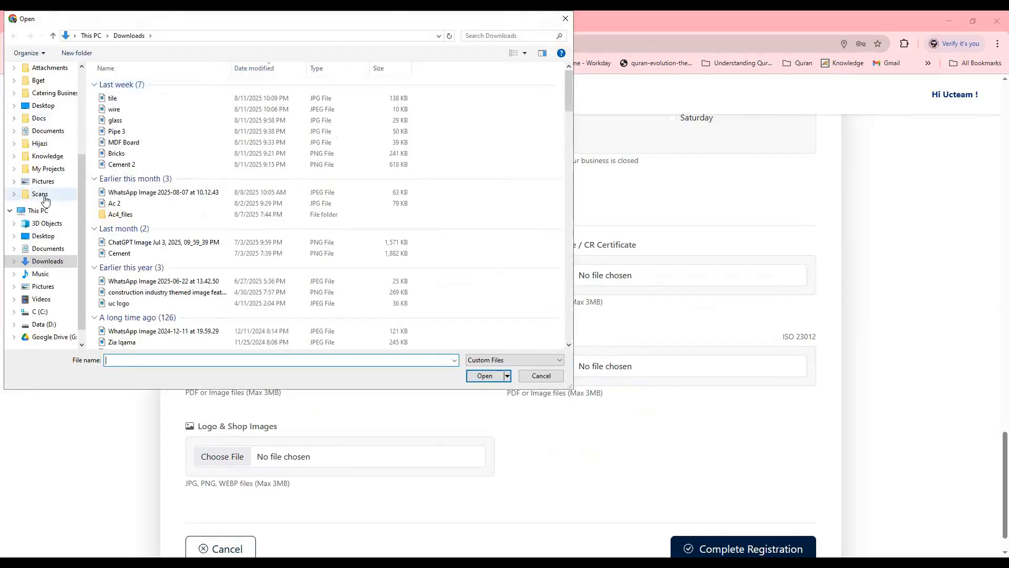
# Find 'uc' in Downloads and attach uc logo.jpeg under Logo & Shop Images, choosing it twice.
pyautogui.click(487, 34)
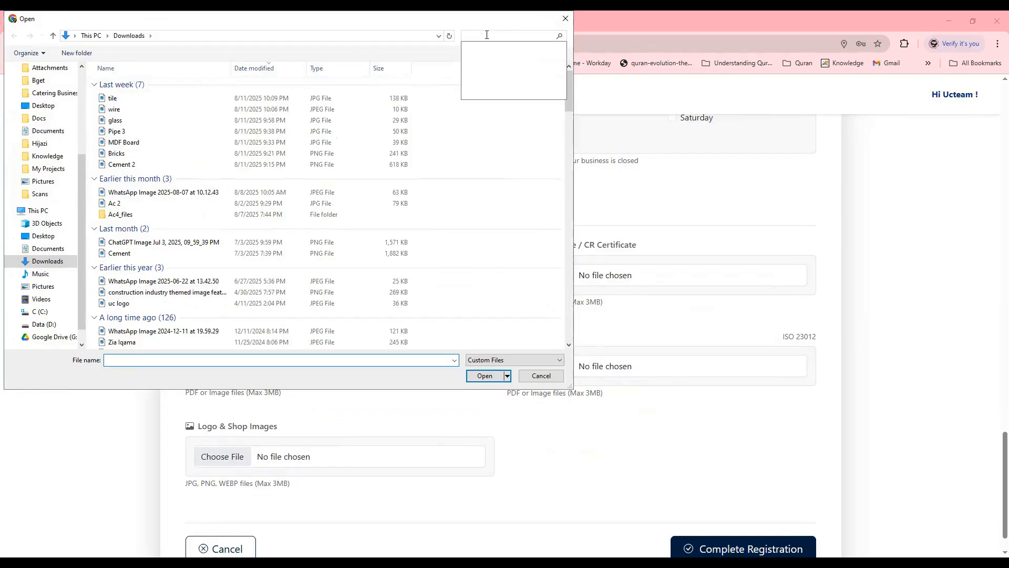
pyautogui.write('uc')
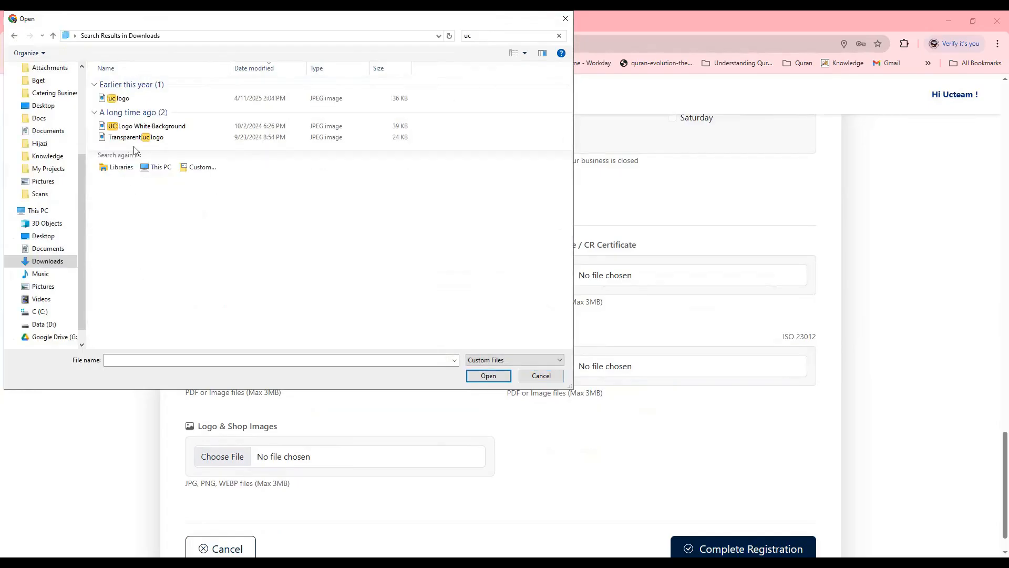
pyautogui.click(124, 99)
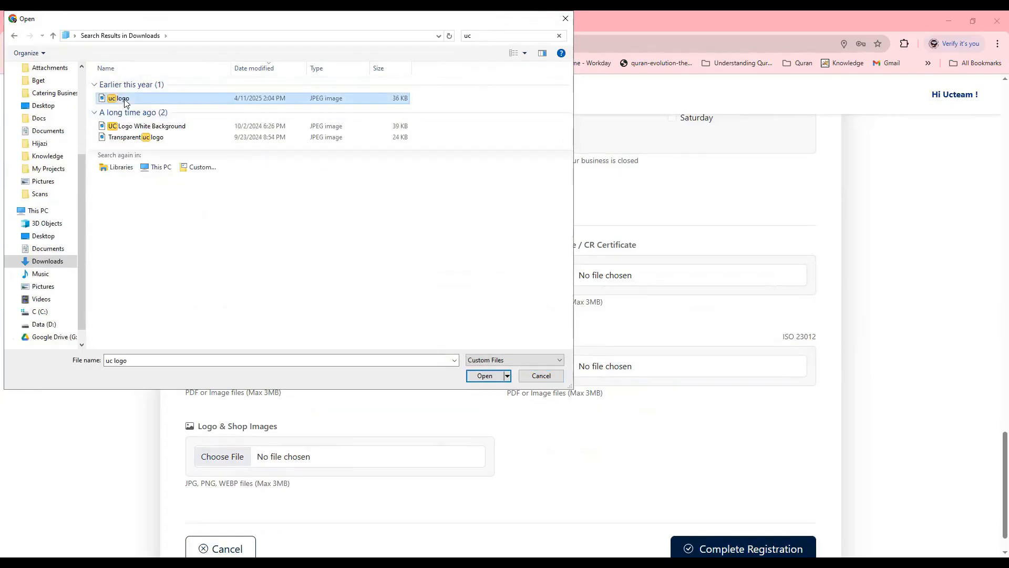
pyautogui.click(482, 377)
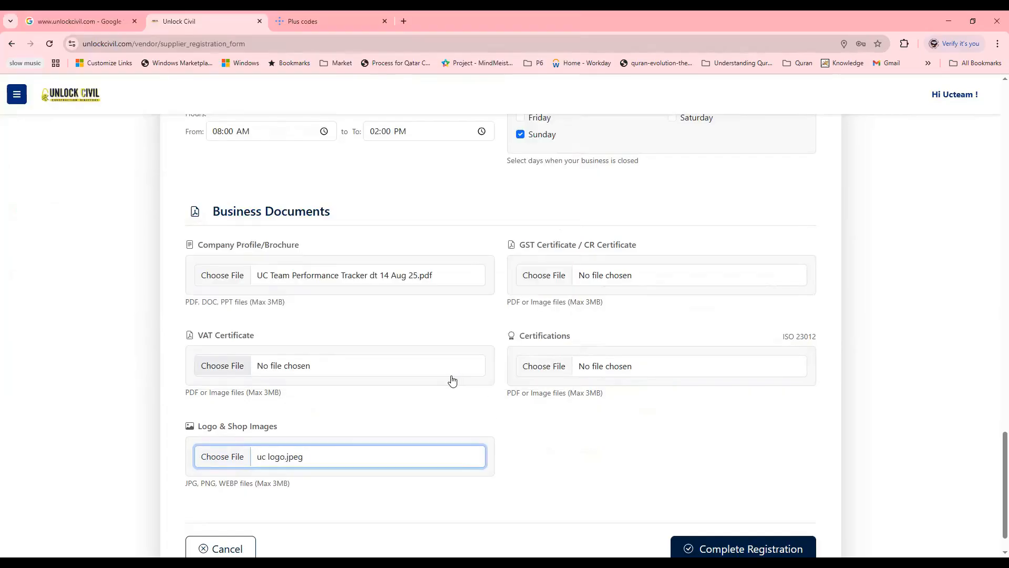
pyautogui.scroll(-2, 394, 326)
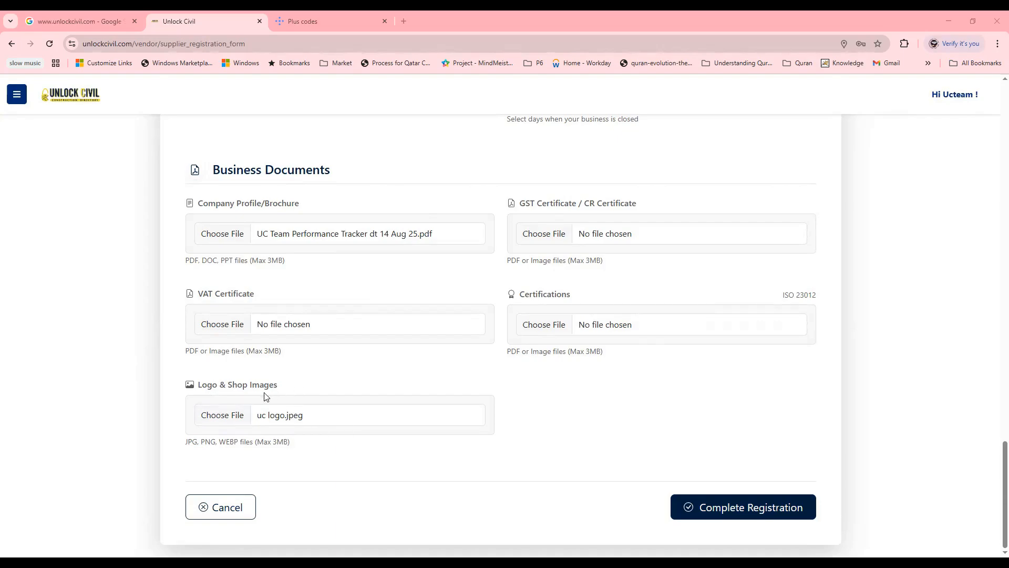
pyautogui.click(321, 416)
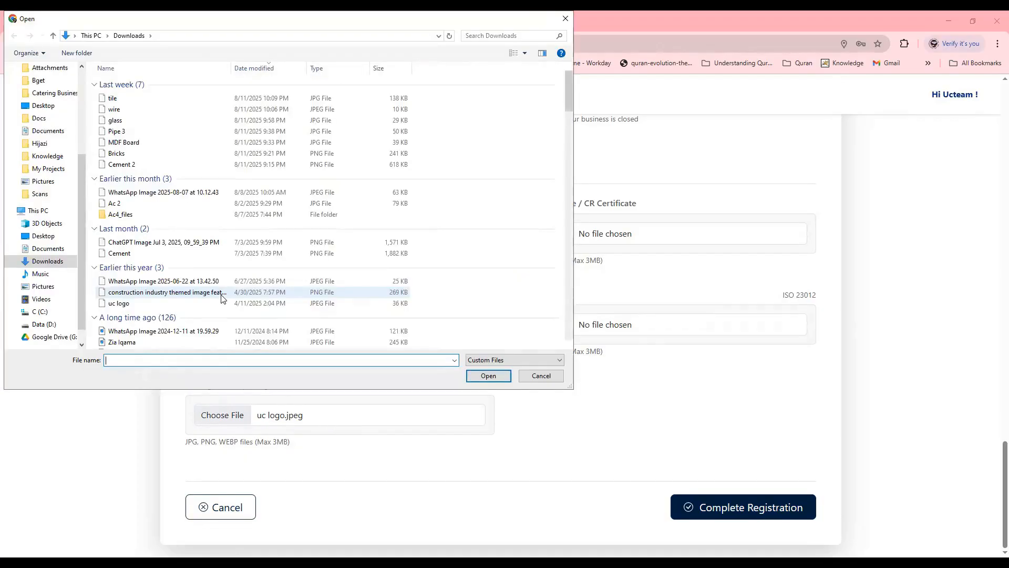
pyautogui.click(494, 36)
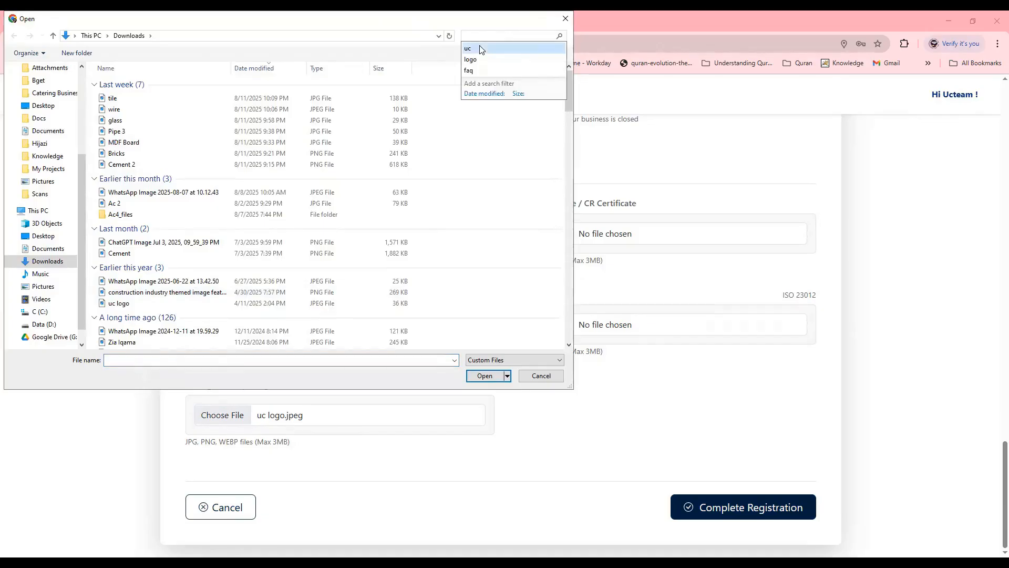
pyautogui.click(479, 49)
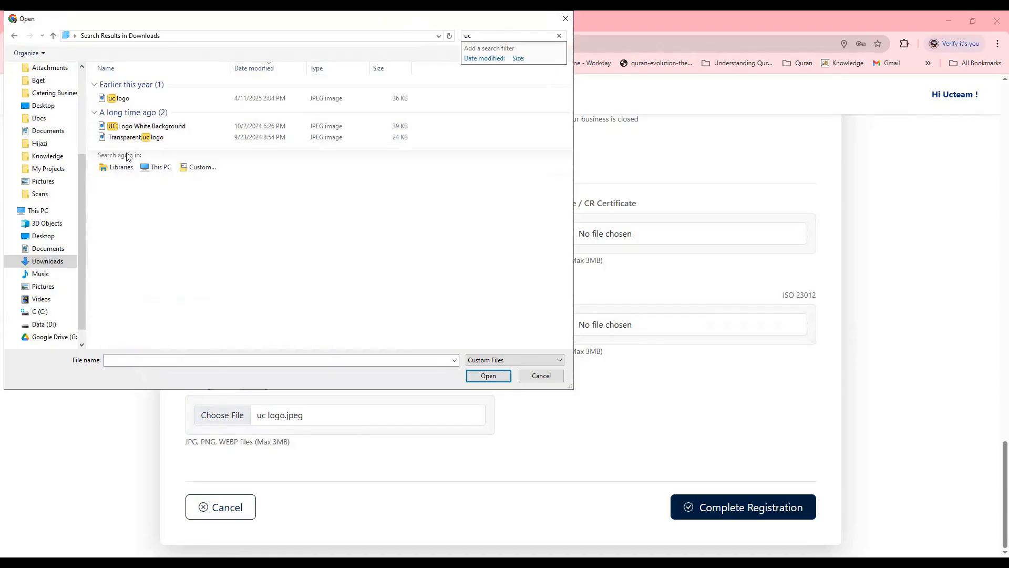
pyautogui.click(120, 100)
pyautogui.click(484, 376)
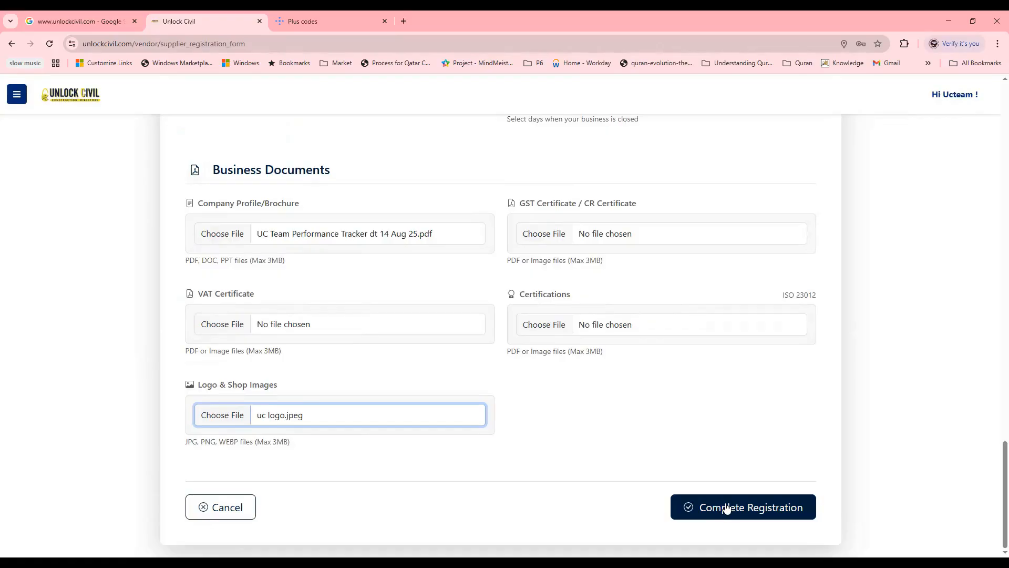
# Submit the form with Complete Registration and wait while it shows Registering....
pyautogui.scroll(6, 622, 392)
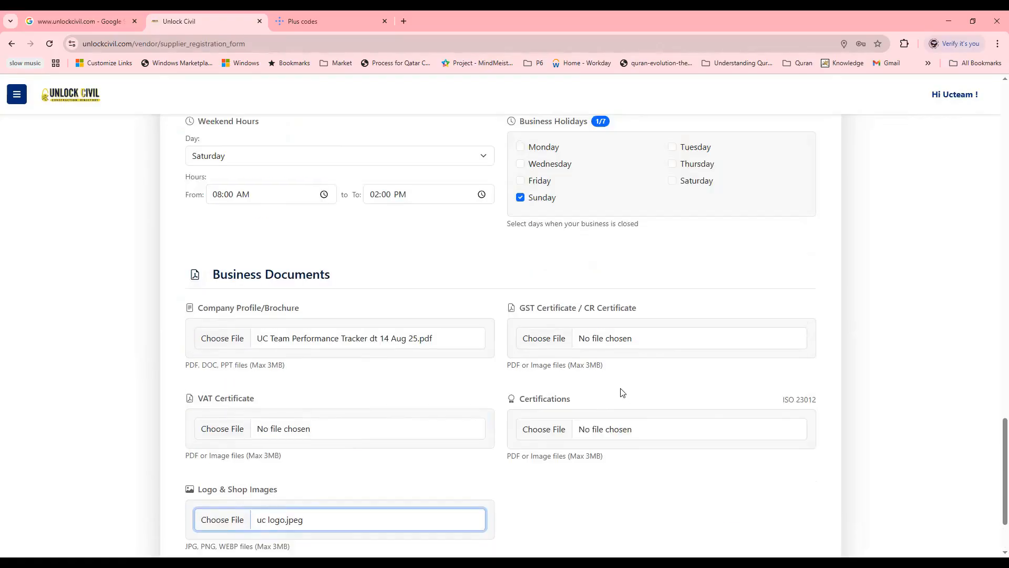
pyautogui.scroll(11, 474, 368)
pyautogui.scroll(-5, 448, 361)
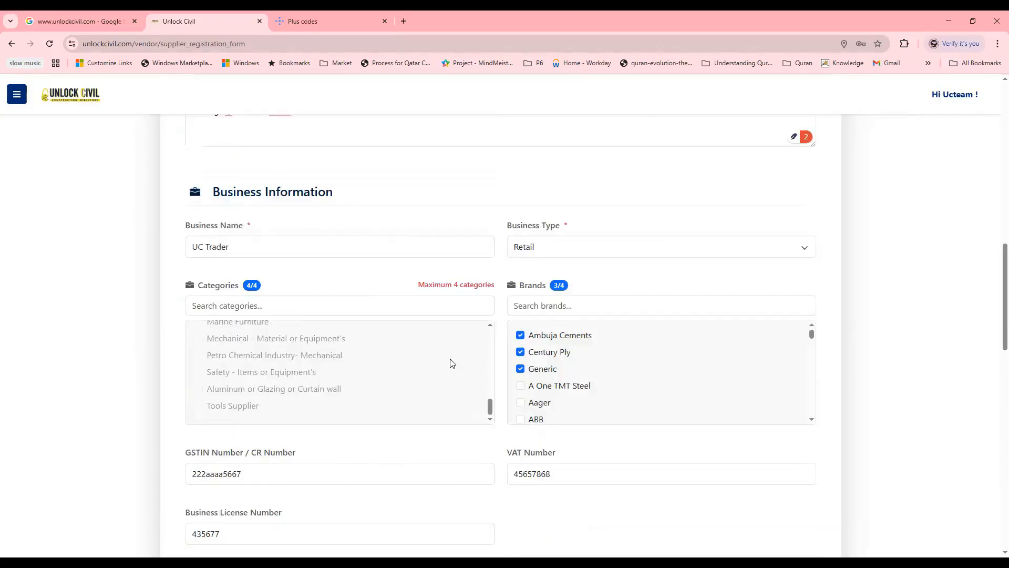
pyautogui.scroll(-15, 730, 414)
pyautogui.click(721, 509)
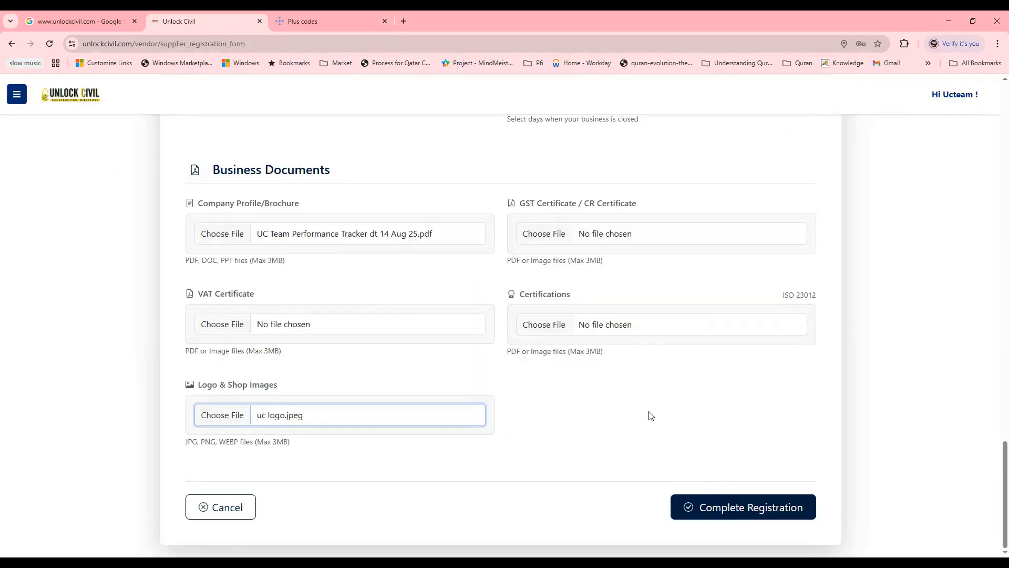
pyautogui.scroll(-15, 407, 380)
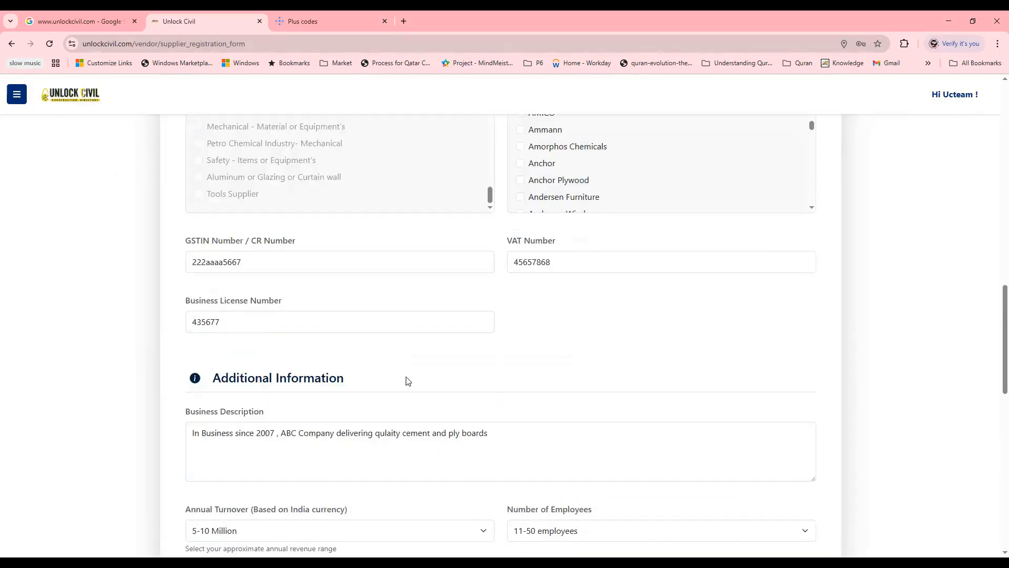
pyautogui.scroll(5, 408, 380)
pyautogui.scroll(1, 408, 381)
pyautogui.scroll(-10, 408, 381)
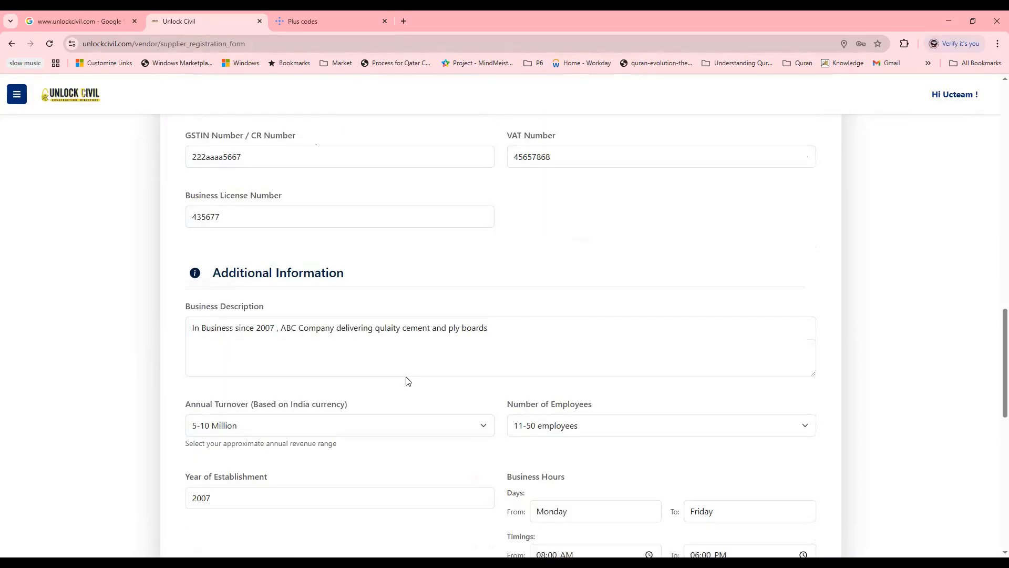